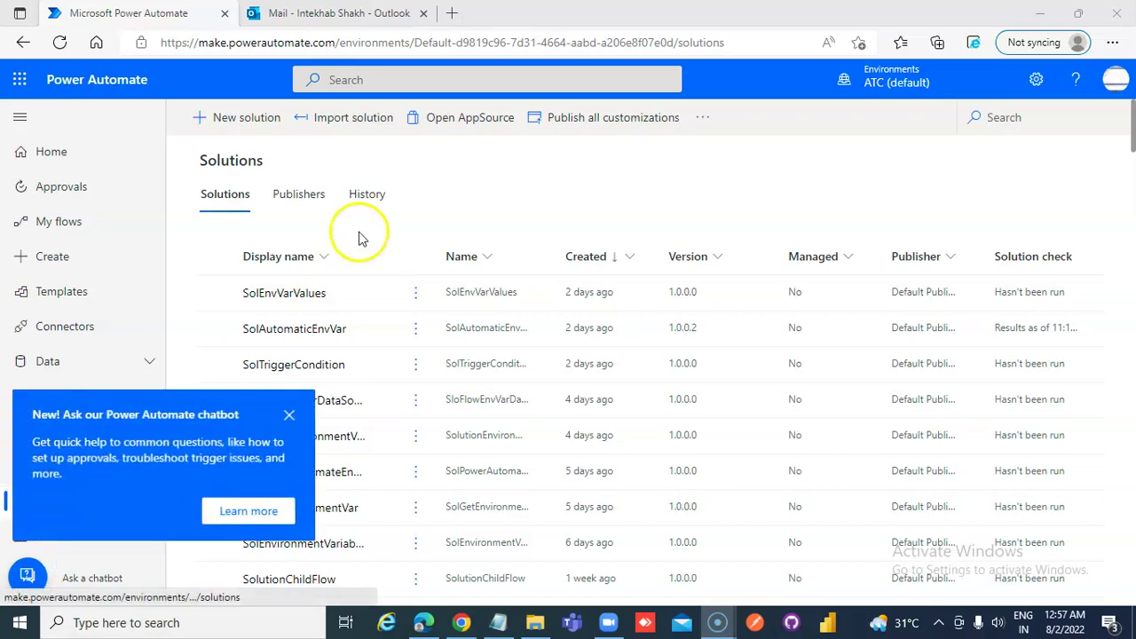
Close the 'Ask our Power Automate chatbot' callout on the Solutions page.
left_click(288, 415)
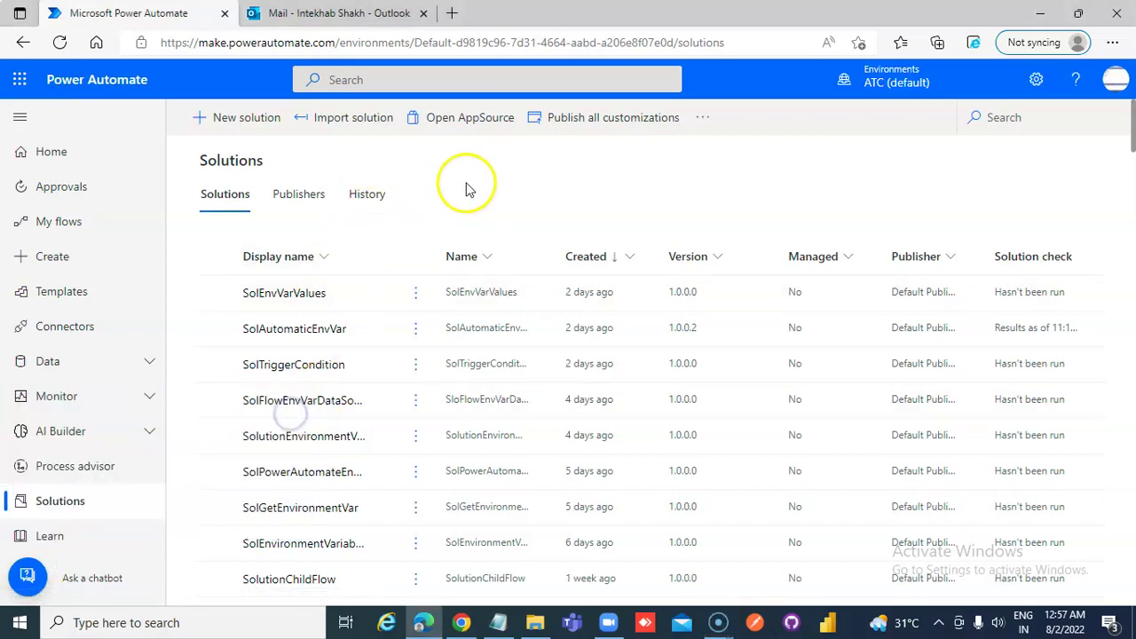
Create a solution named SolMultipleCondition owned by the Default Publisher.
left_click(263, 119)
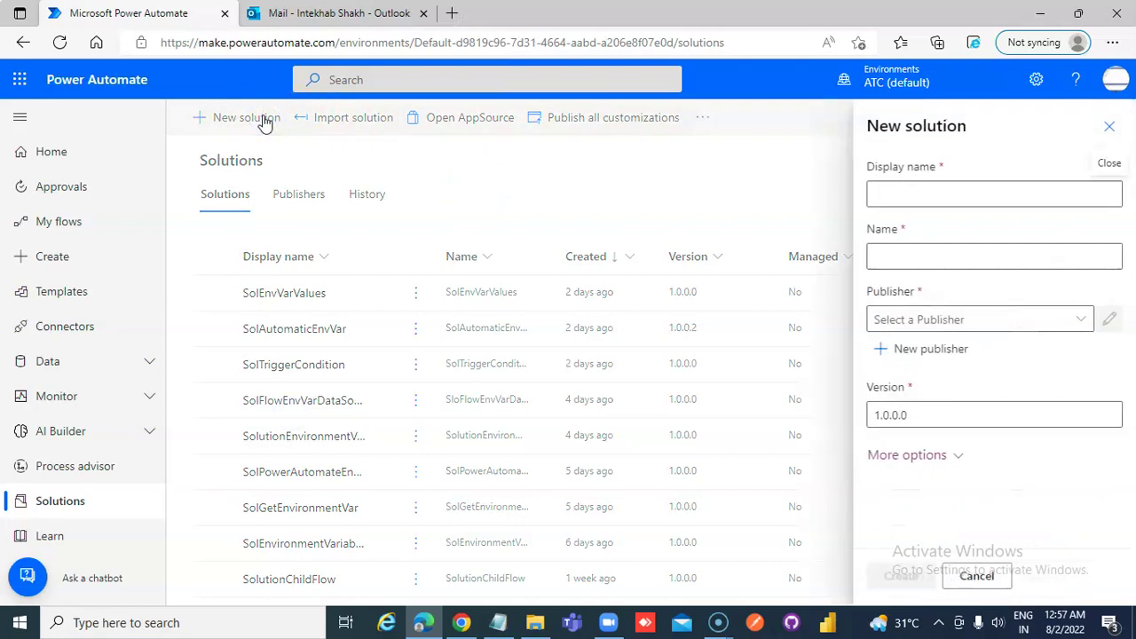
left_click(882, 192)
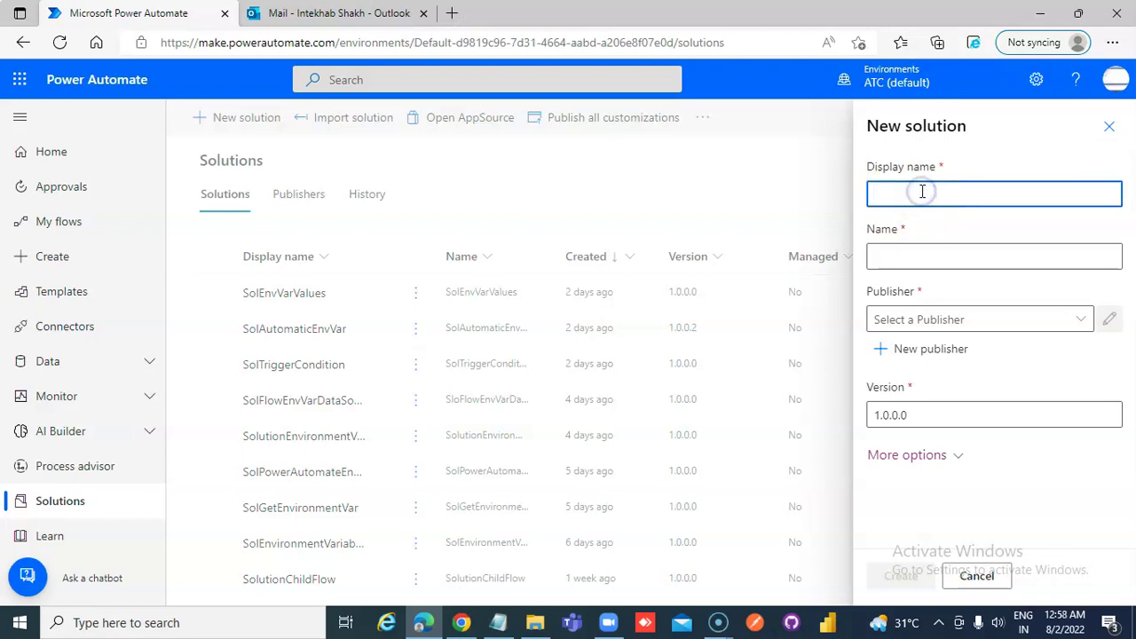
type("SolMultiple")
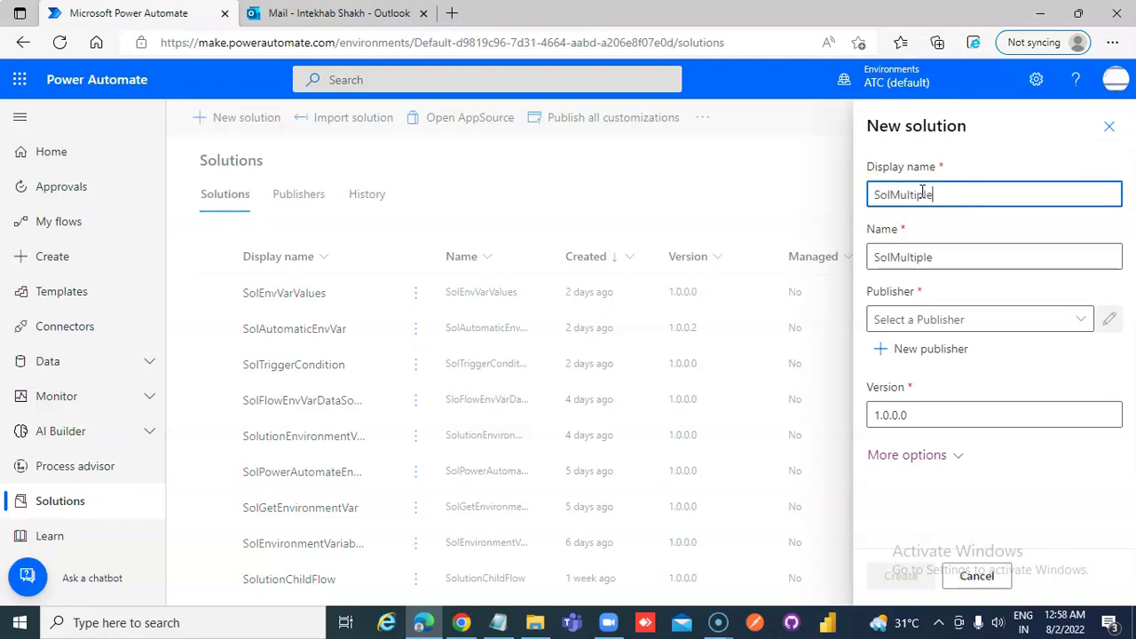
type("Condition")
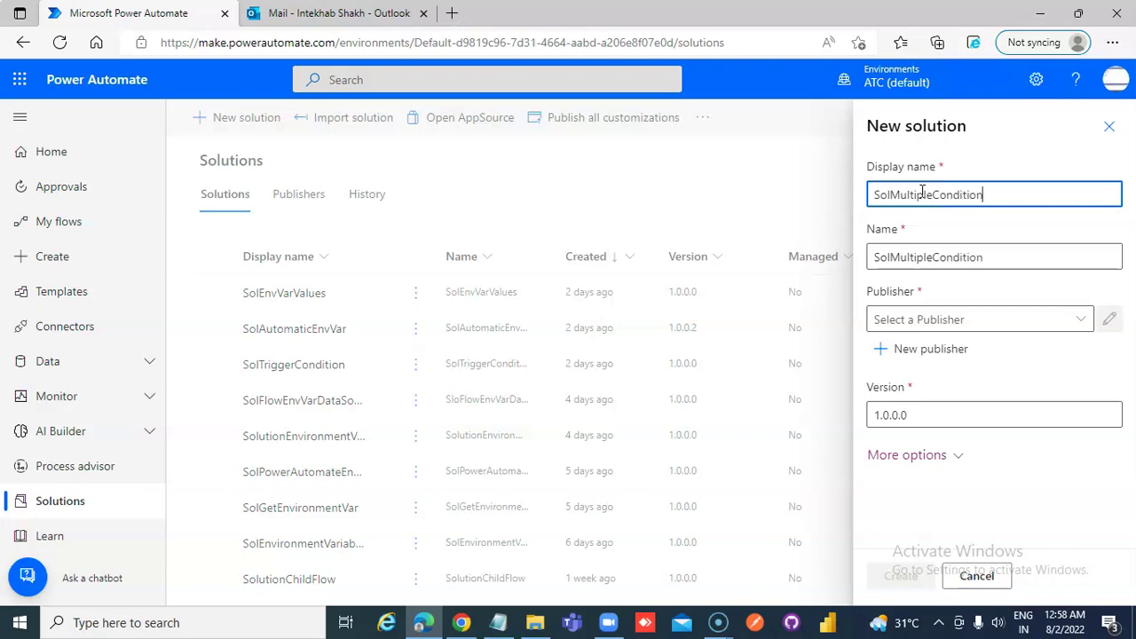
left_click(1081, 319)
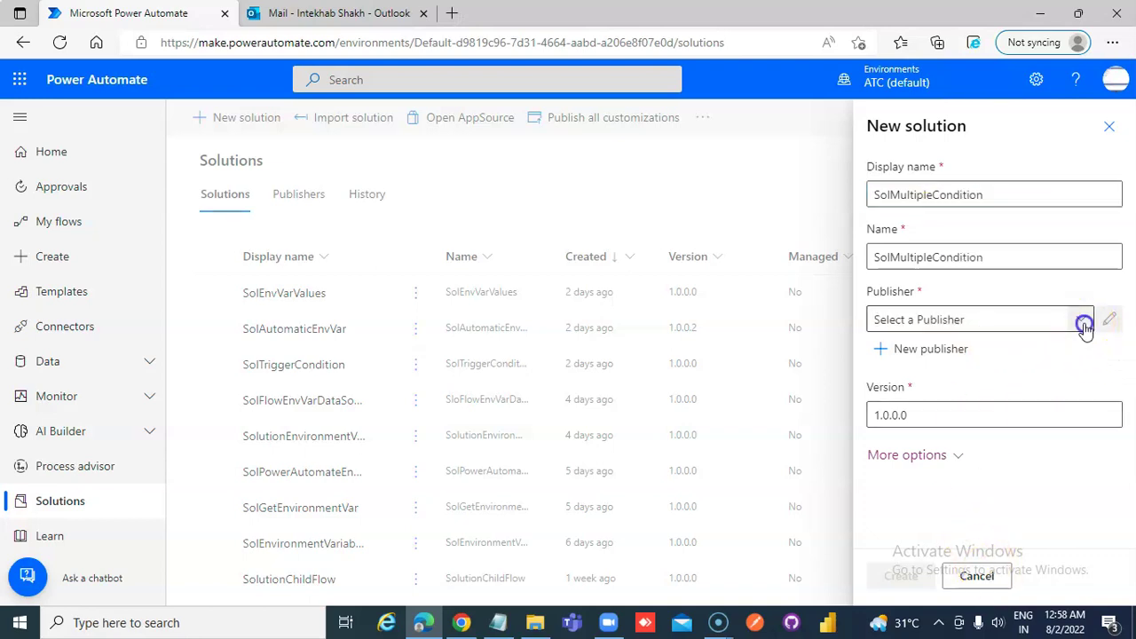
left_click(933, 378)
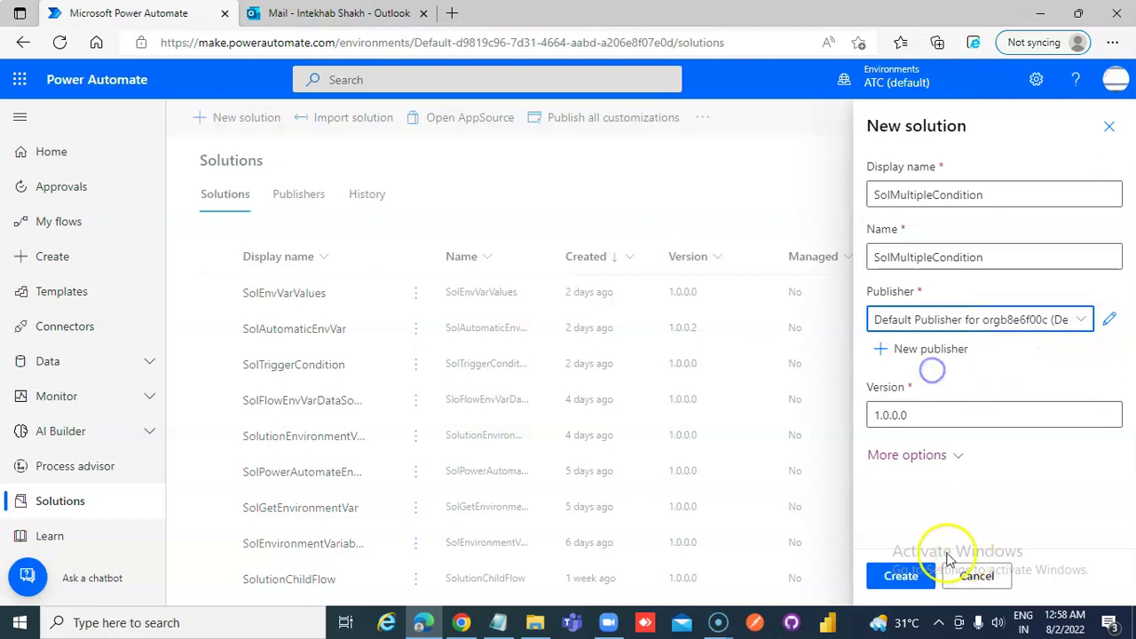
left_click(900, 576)
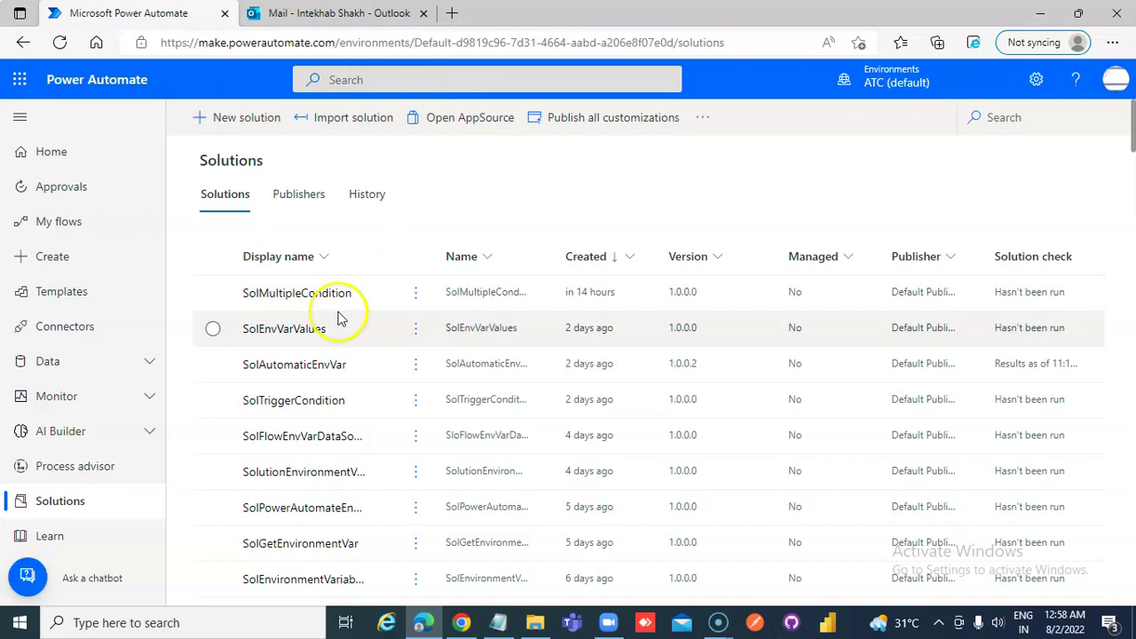
Inside SolMultipleCondition, start a new table TableMultipleCondition2 with a matching plural name.
left_click(303, 299)
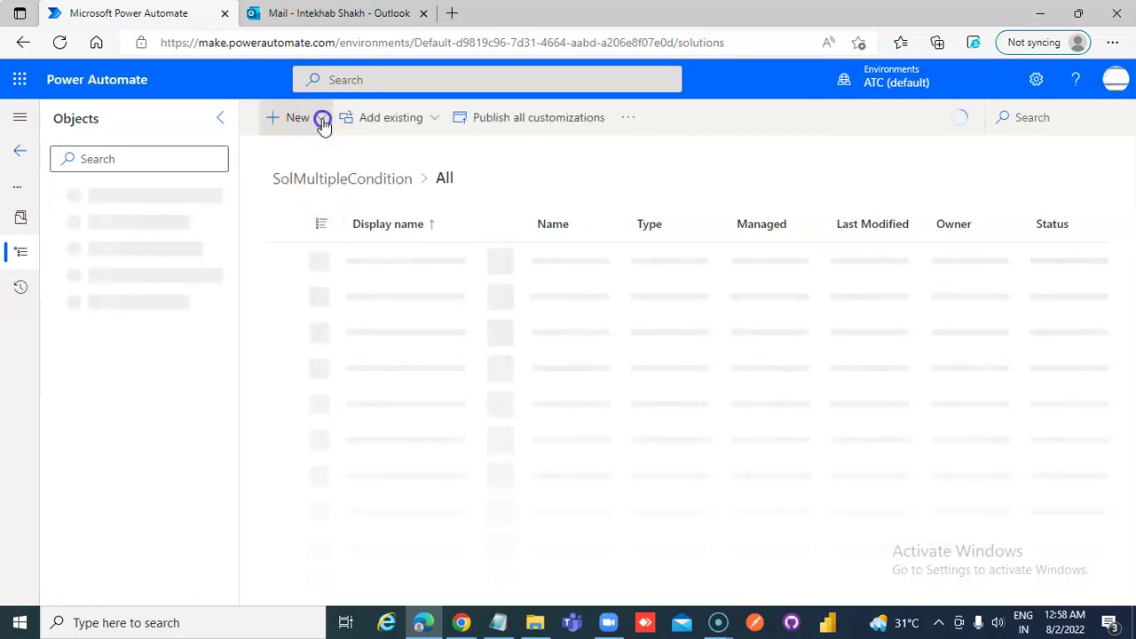
left_click(322, 123)
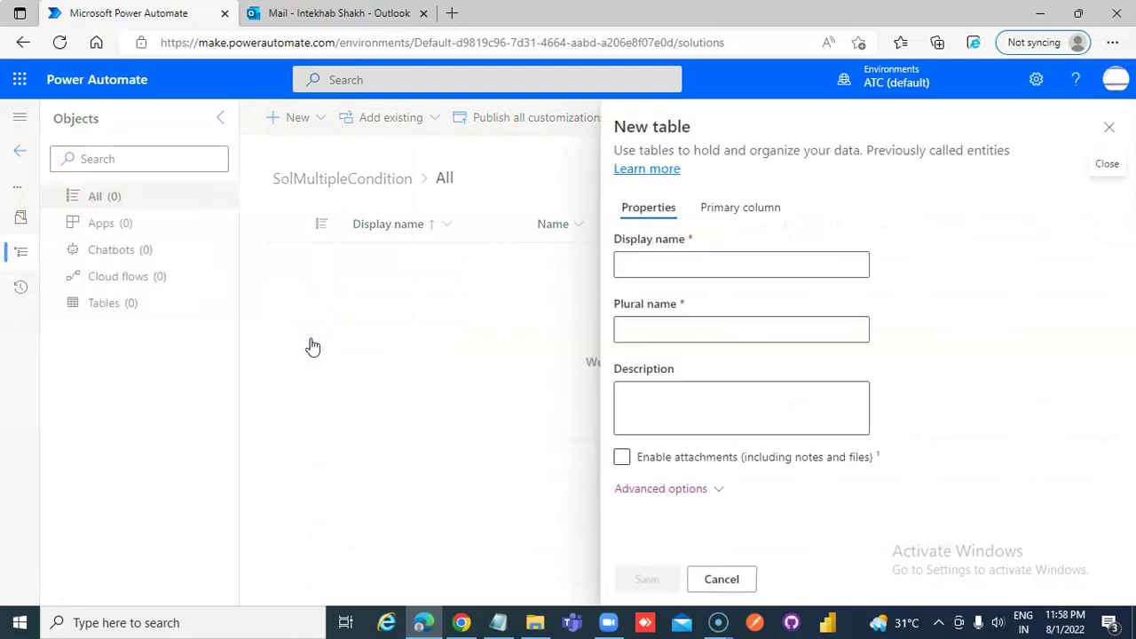
left_click(632, 261)
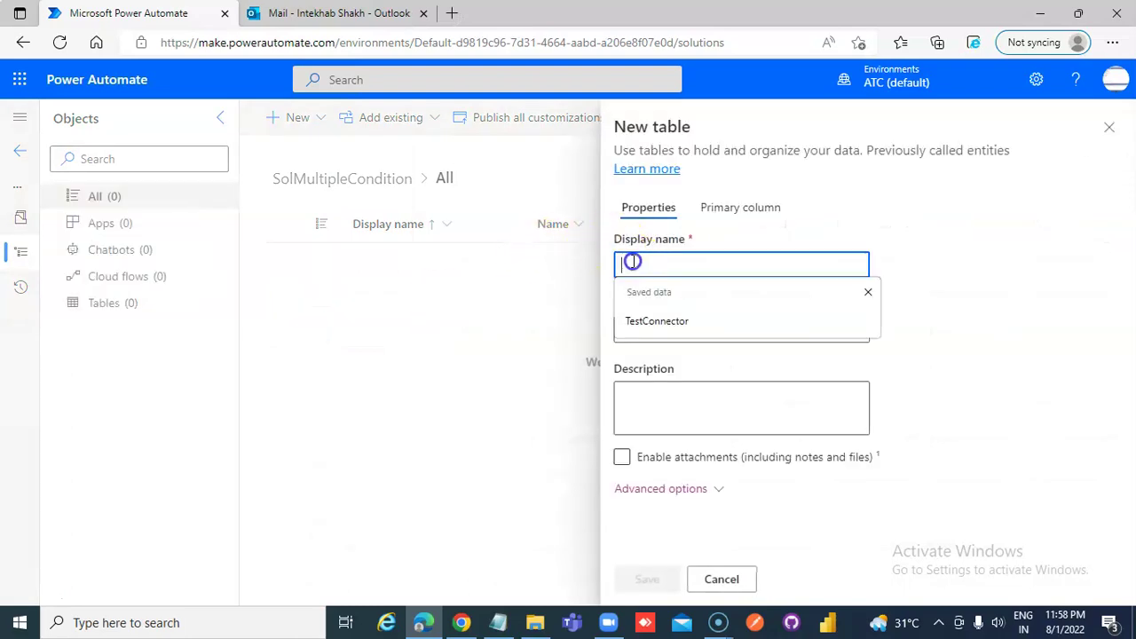
type("Tabl")
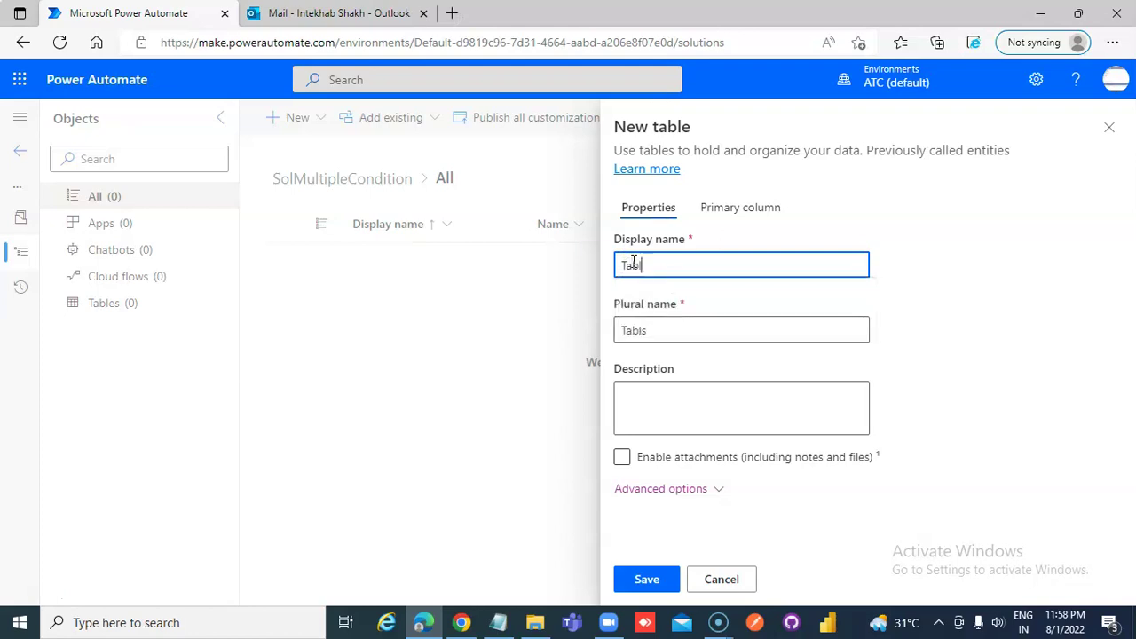
type("eMultiple")
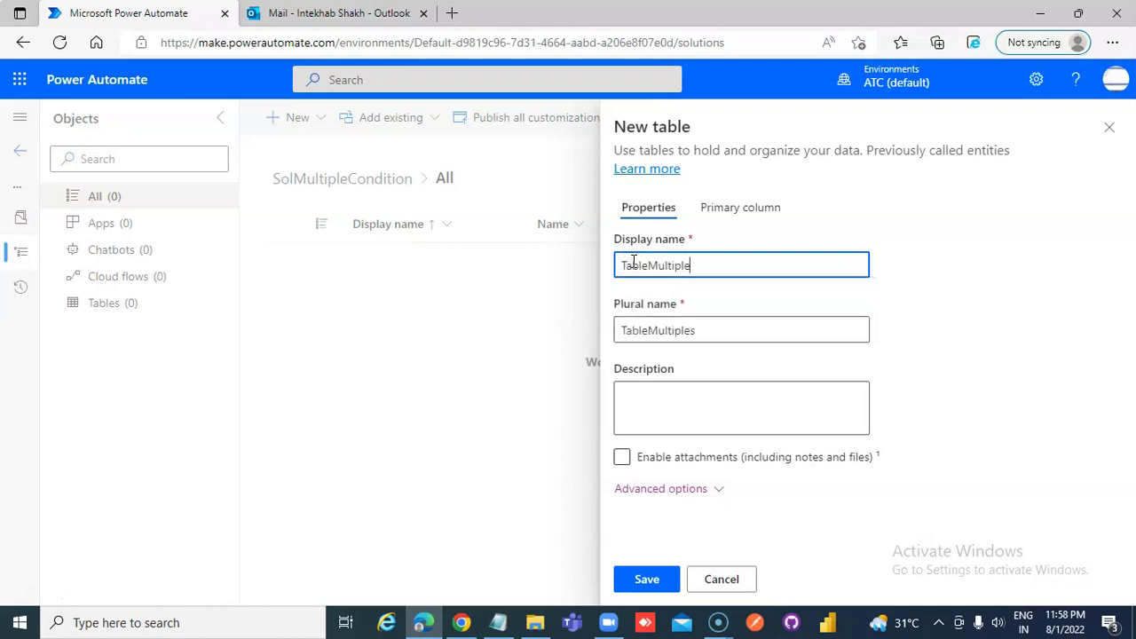
type("Condition")
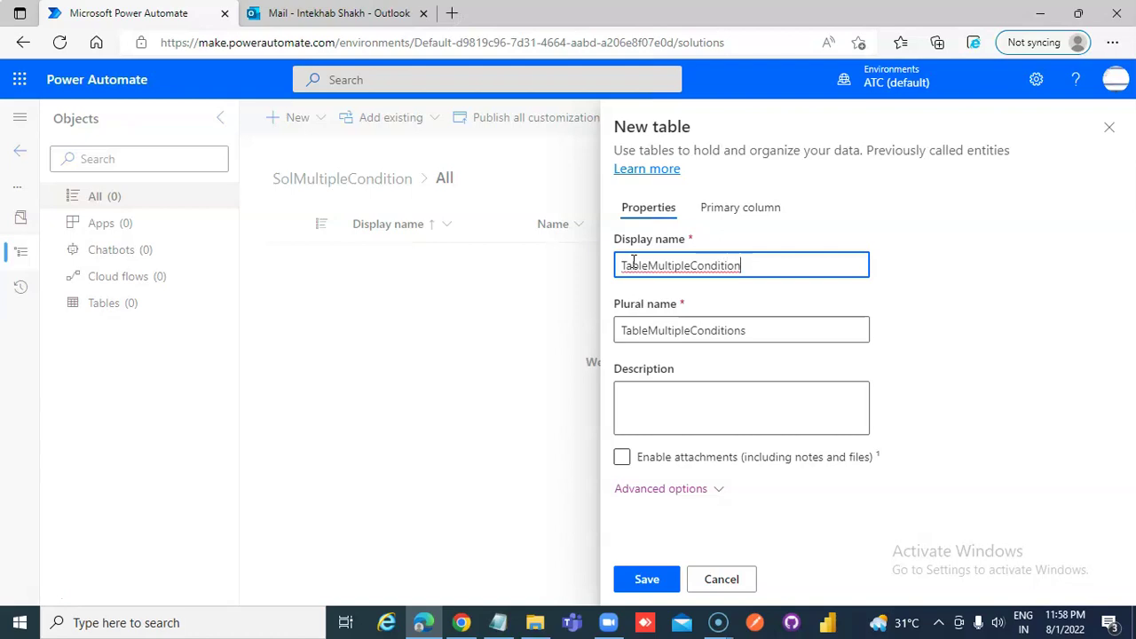
type("2")
left_click(648, 581)
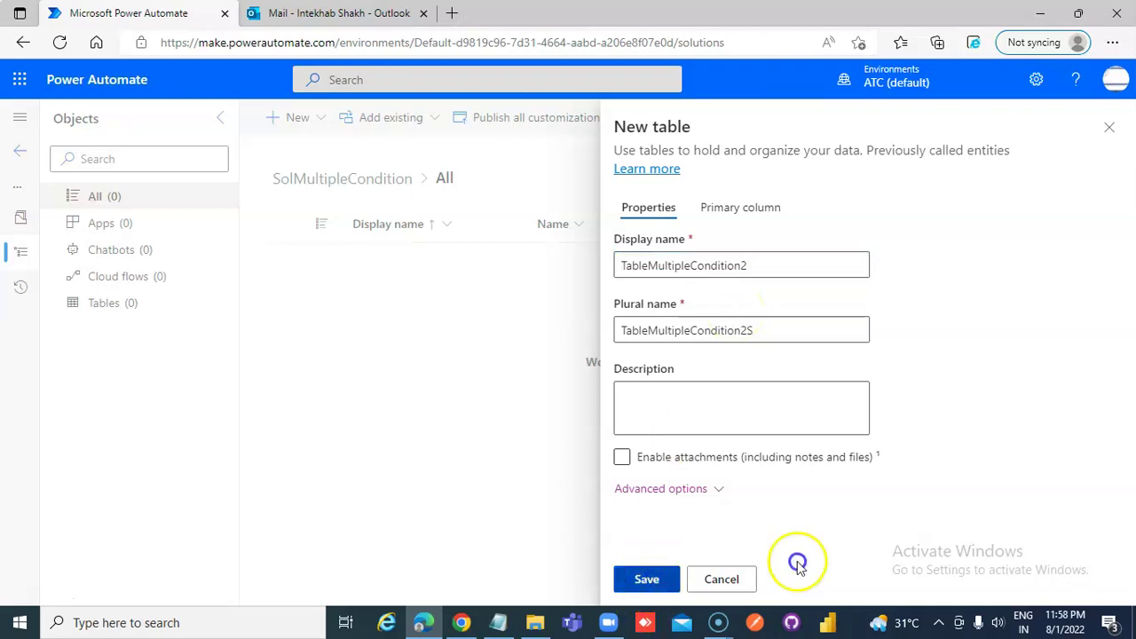
left_click(791, 328)
key("BackSpace")
Save TableMultipleCondition2 and open it from the solution's Tables list.
left_click(647, 579)
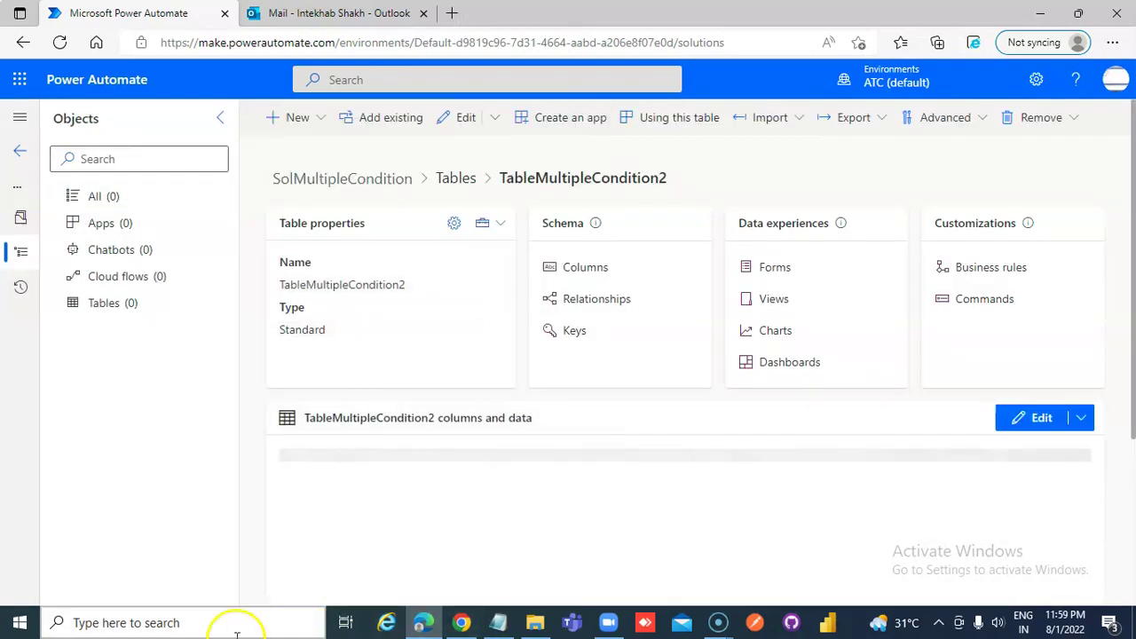
left_click(104, 310)
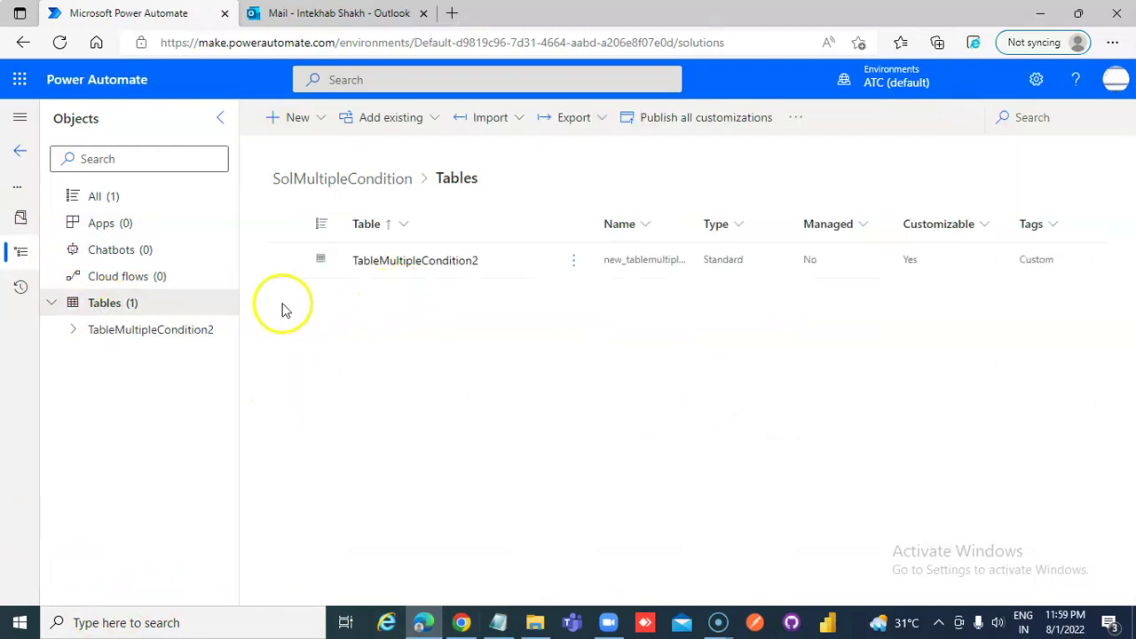
left_click(416, 268)
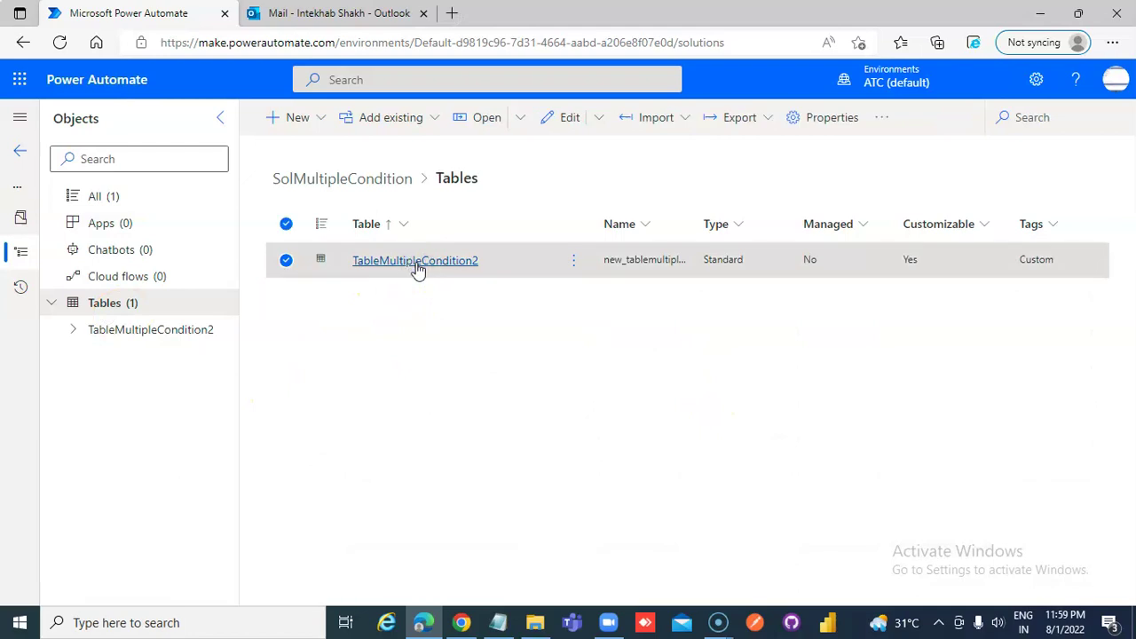
left_click(583, 268)
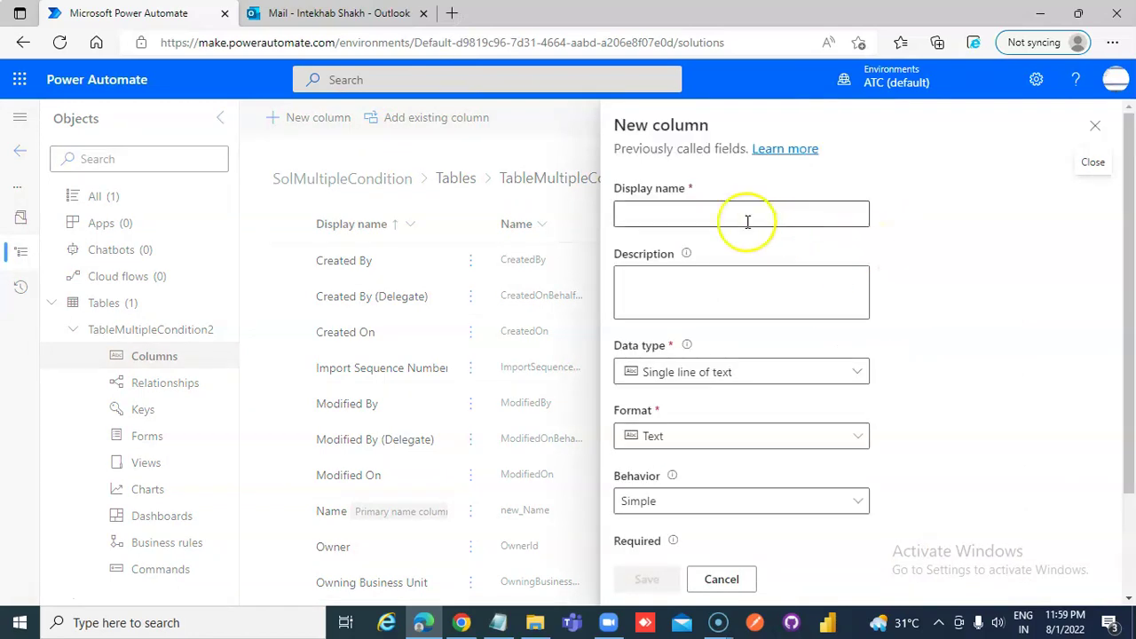
Add three text columns to the table: ID, FirstName and LastName.
left_click(731, 216)
type("ID")
left_click(657, 580)
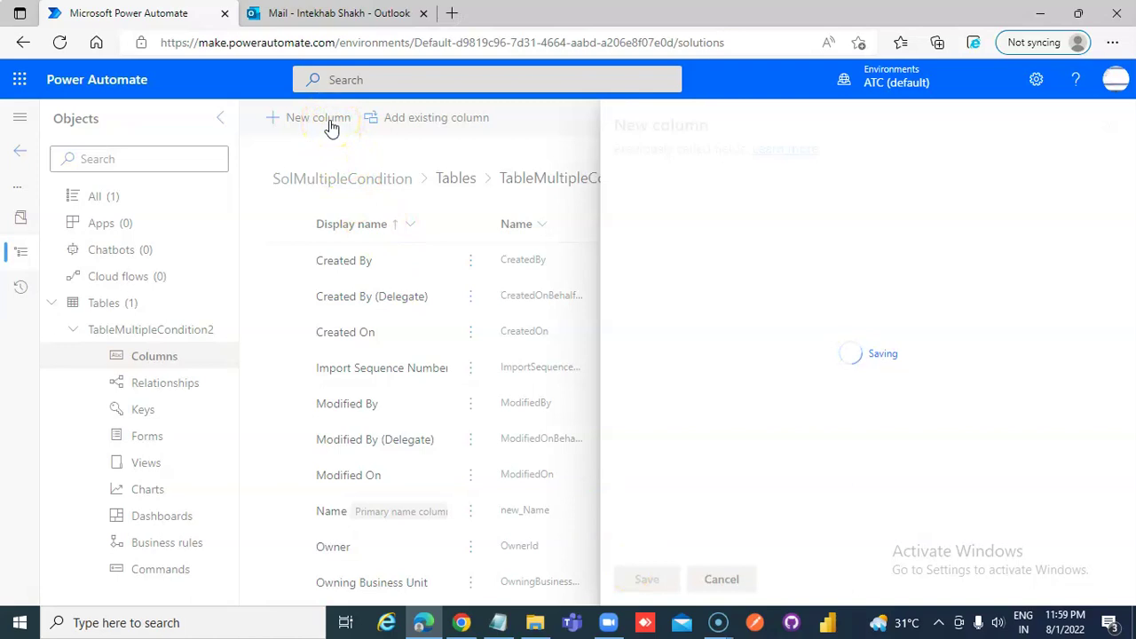
left_click(332, 129)
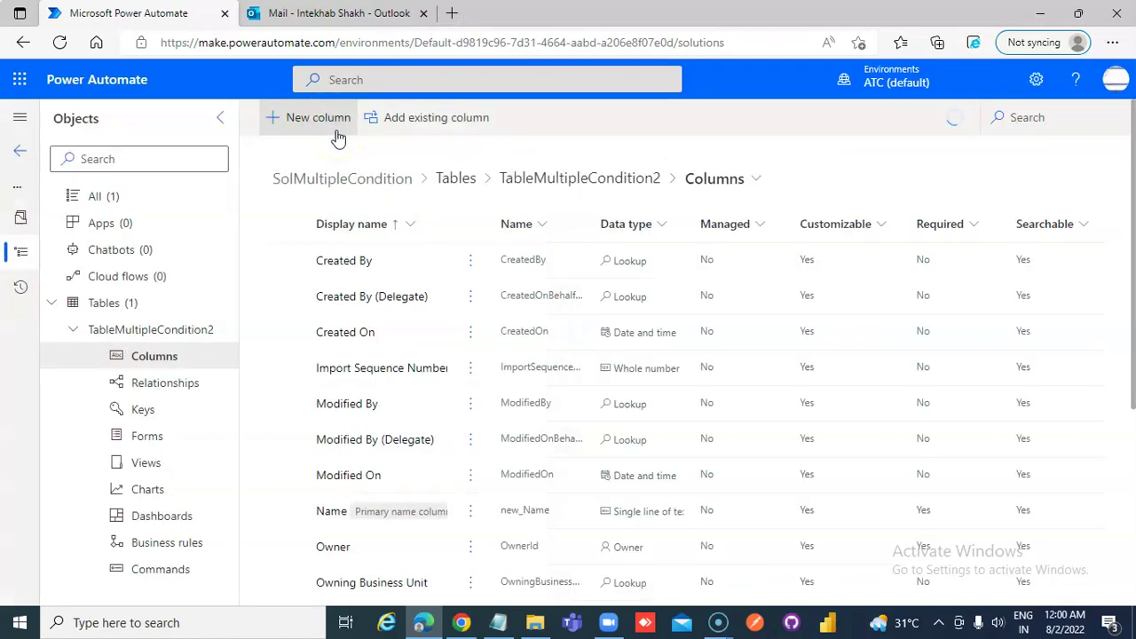
left_click(316, 118)
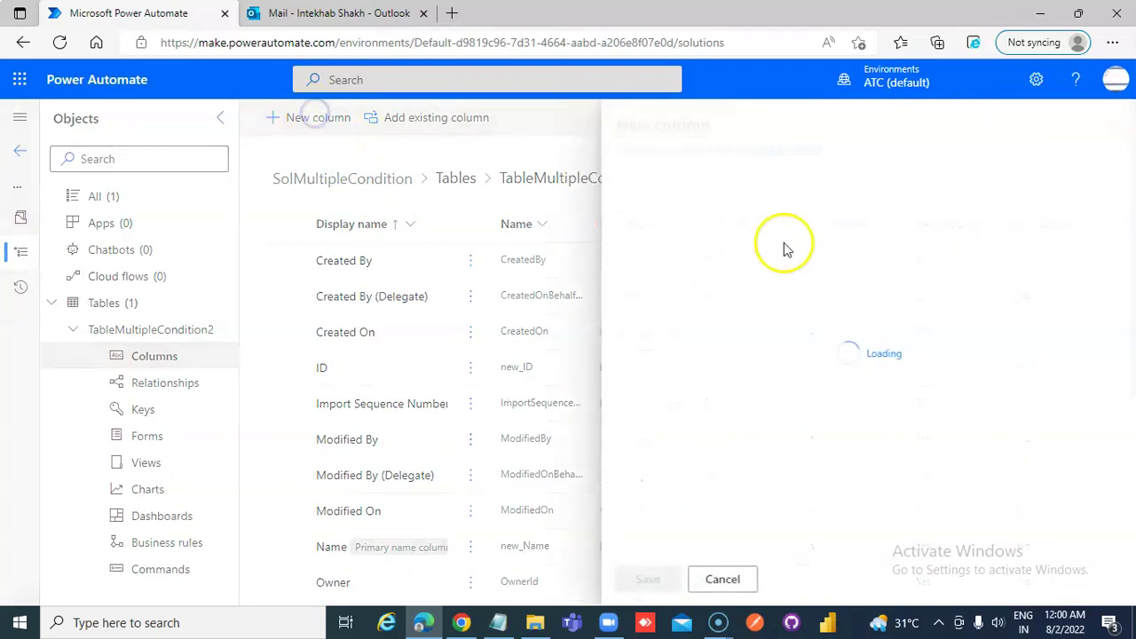
left_click(728, 217)
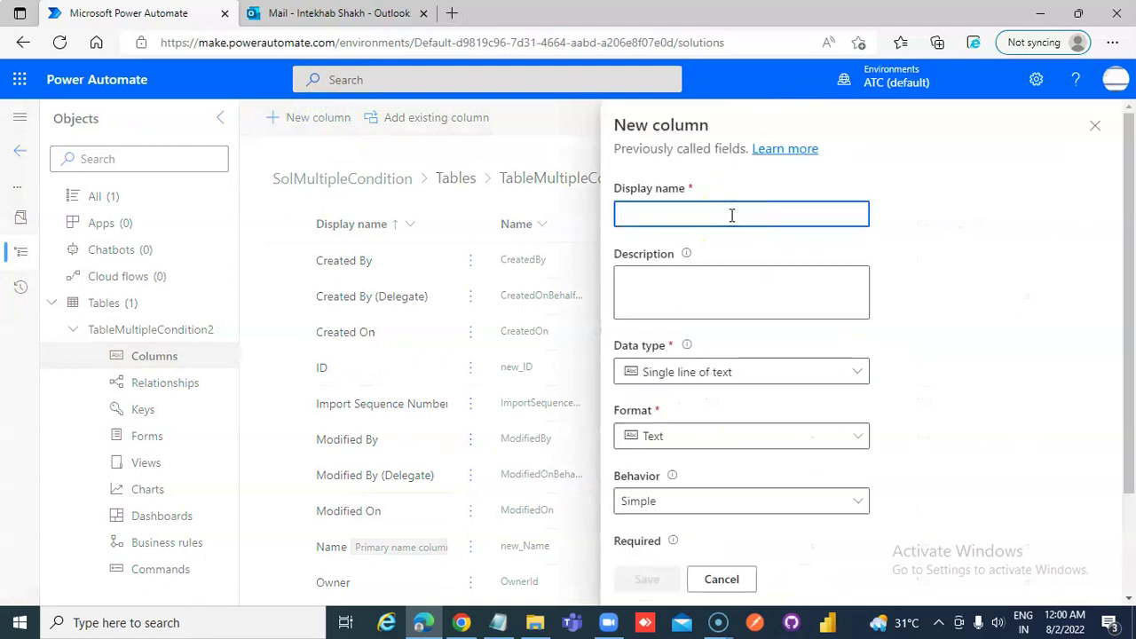
type("FirstName")
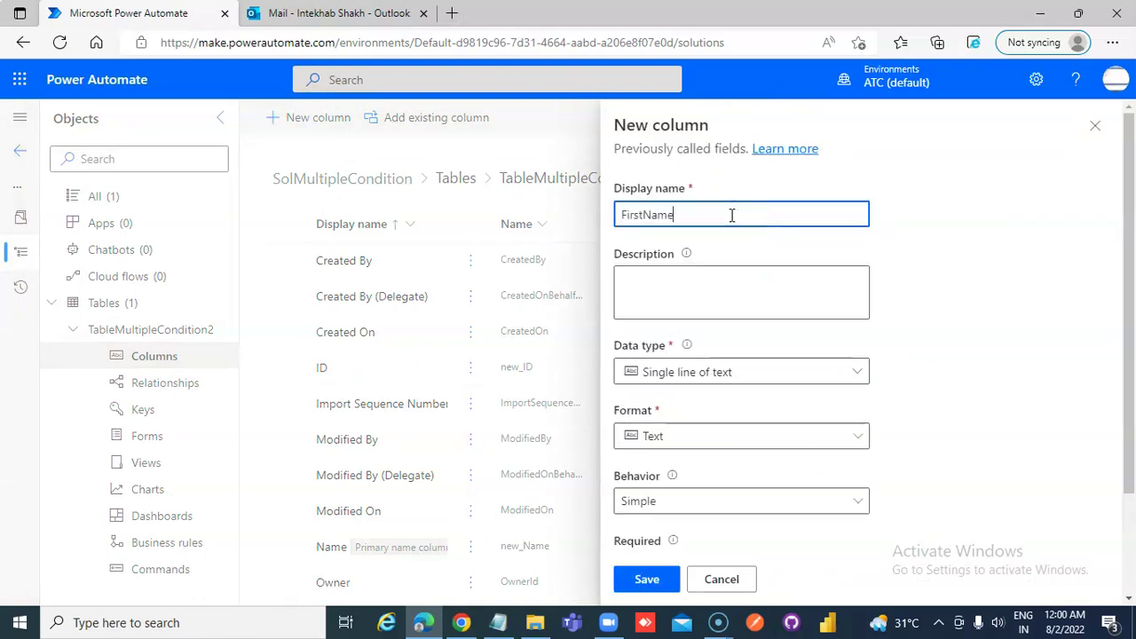
left_click(647, 580)
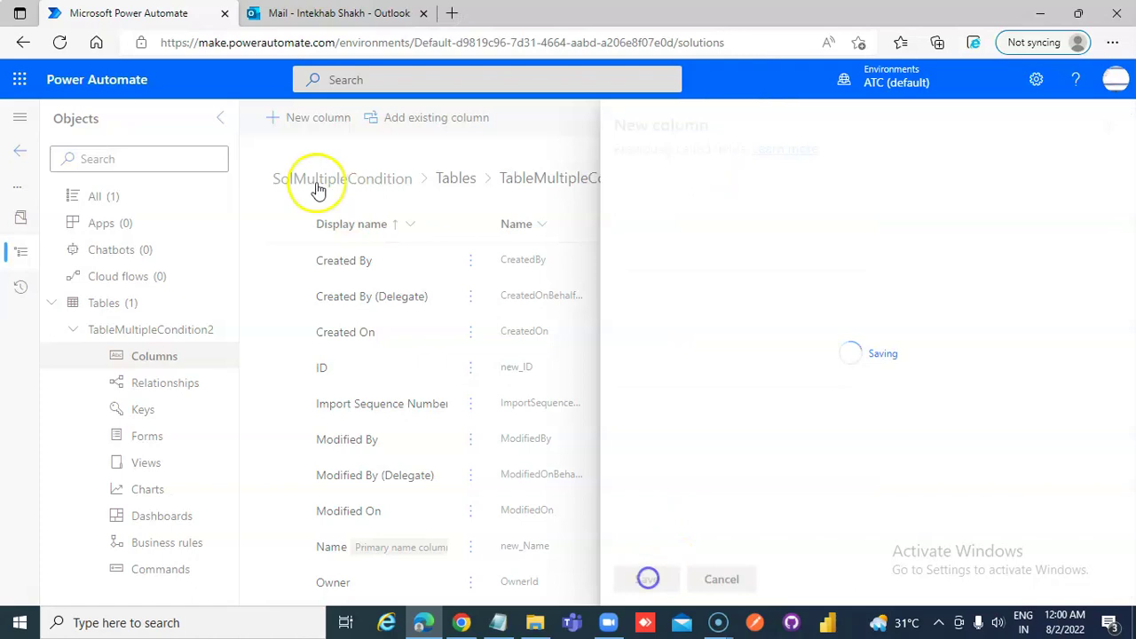
left_click(320, 130)
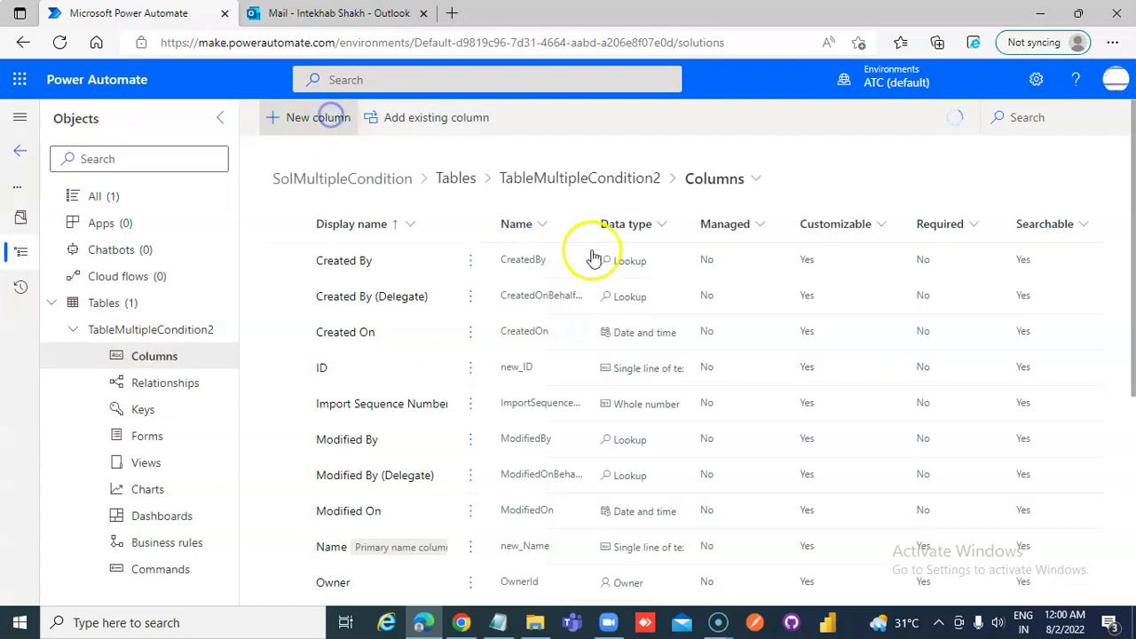
left_click(717, 218)
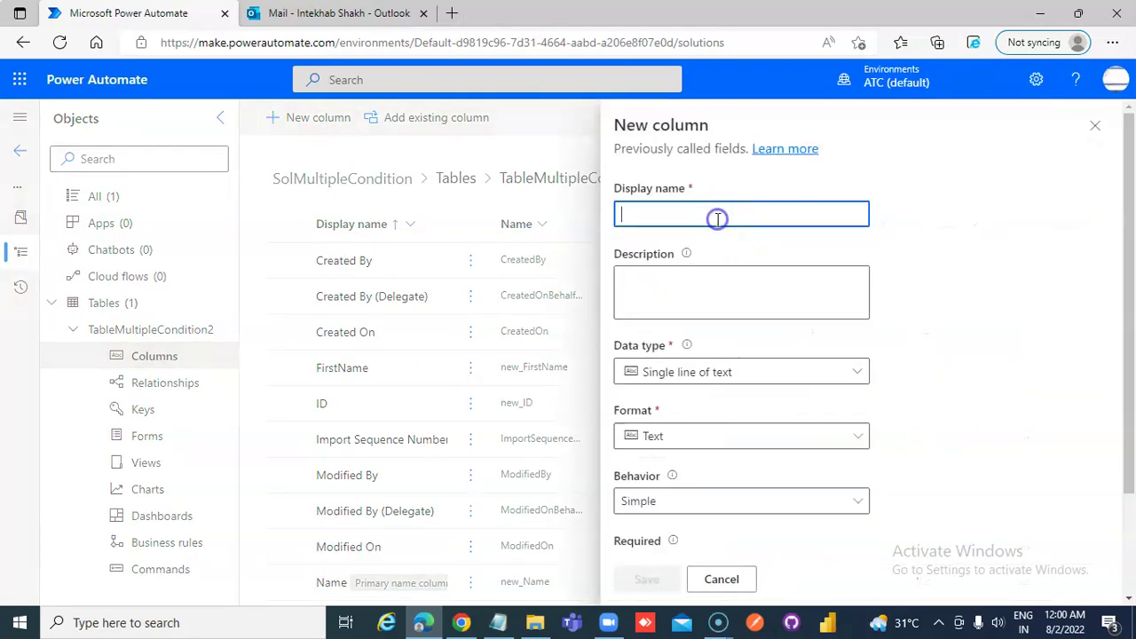
type("LastName")
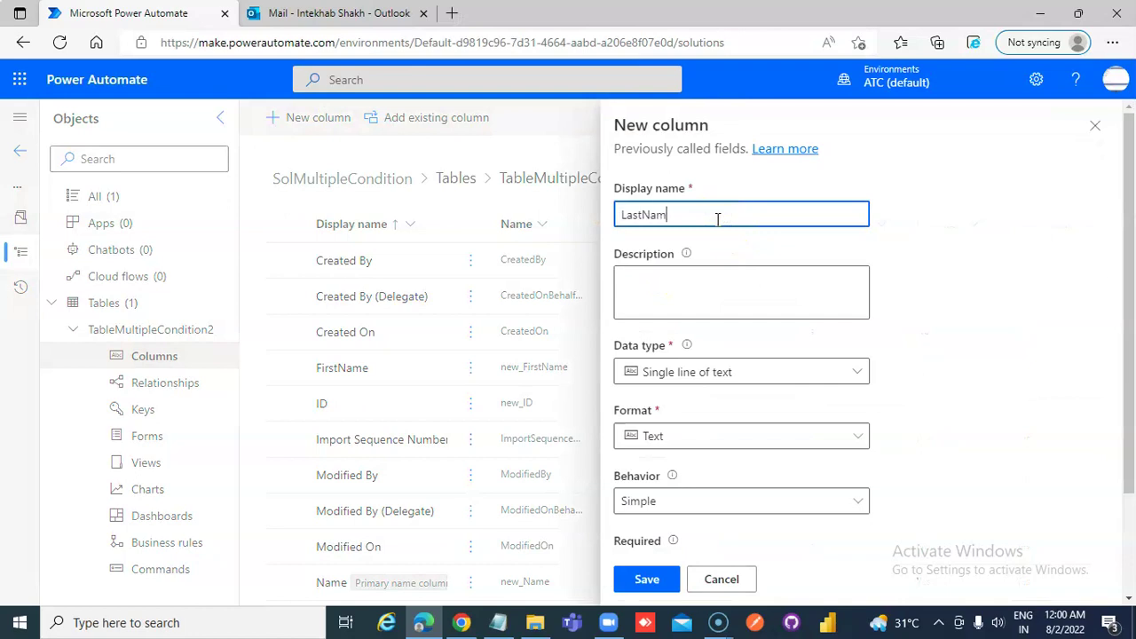
left_click(652, 579)
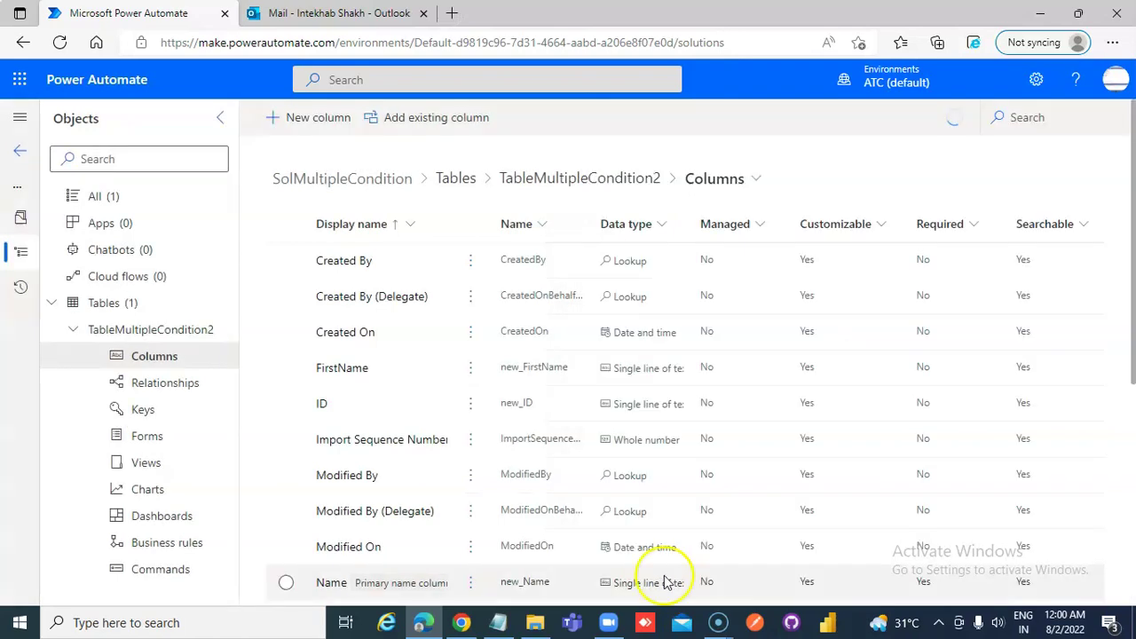
Show the solution's cloud flows and start an instant flow named FlowMultipleCondition.
left_click(51, 303)
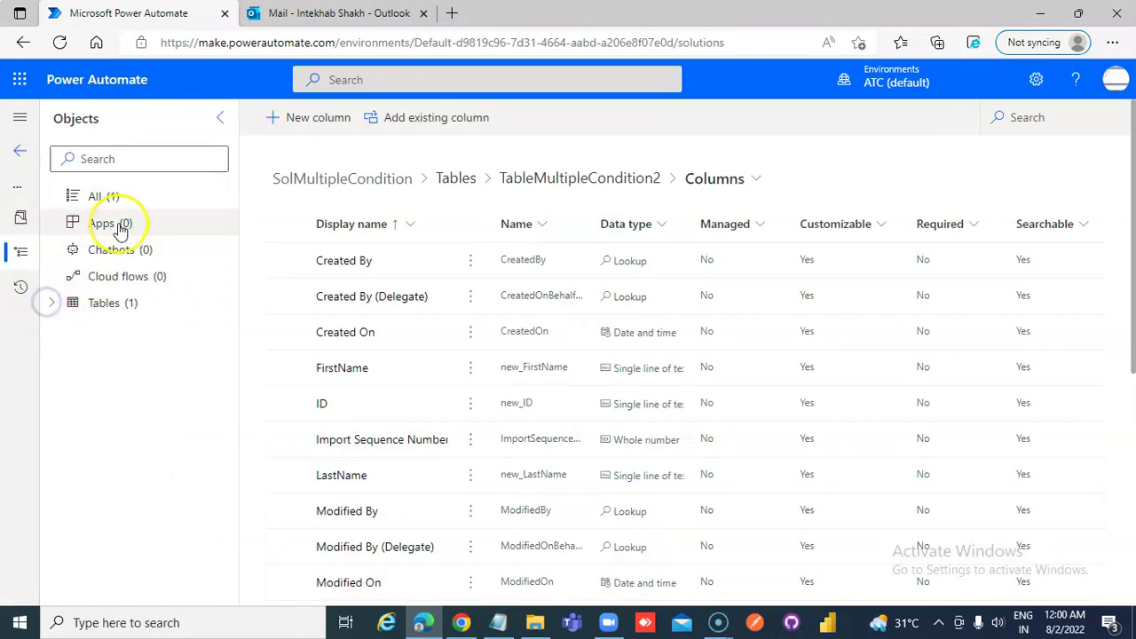
left_click(125, 277)
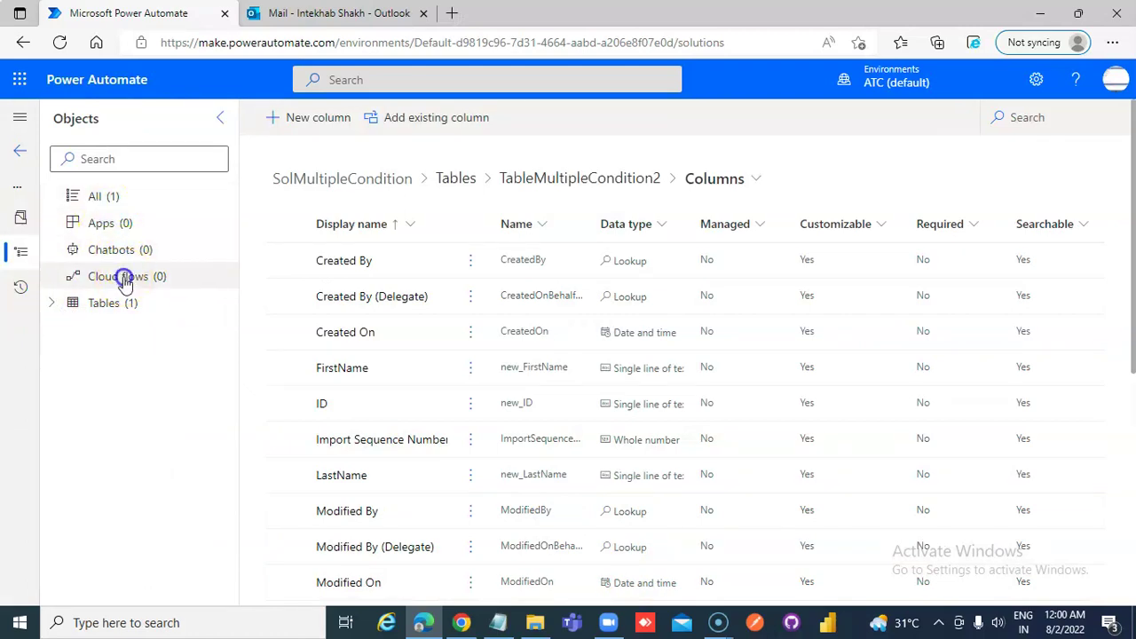
left_click(323, 120)
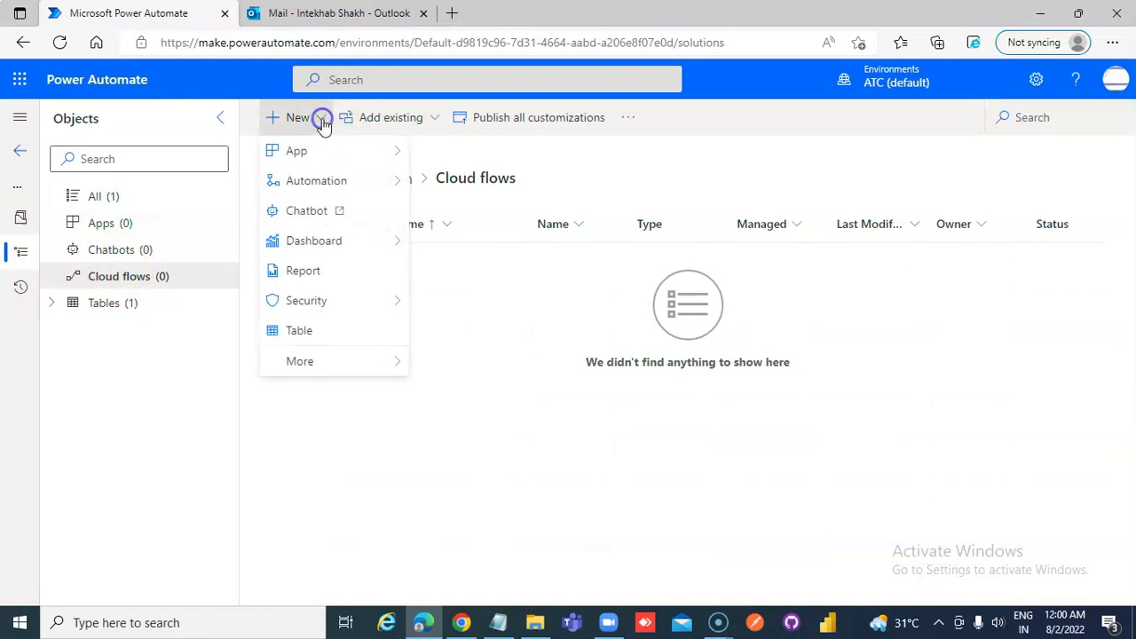
mouse_move(367, 188)
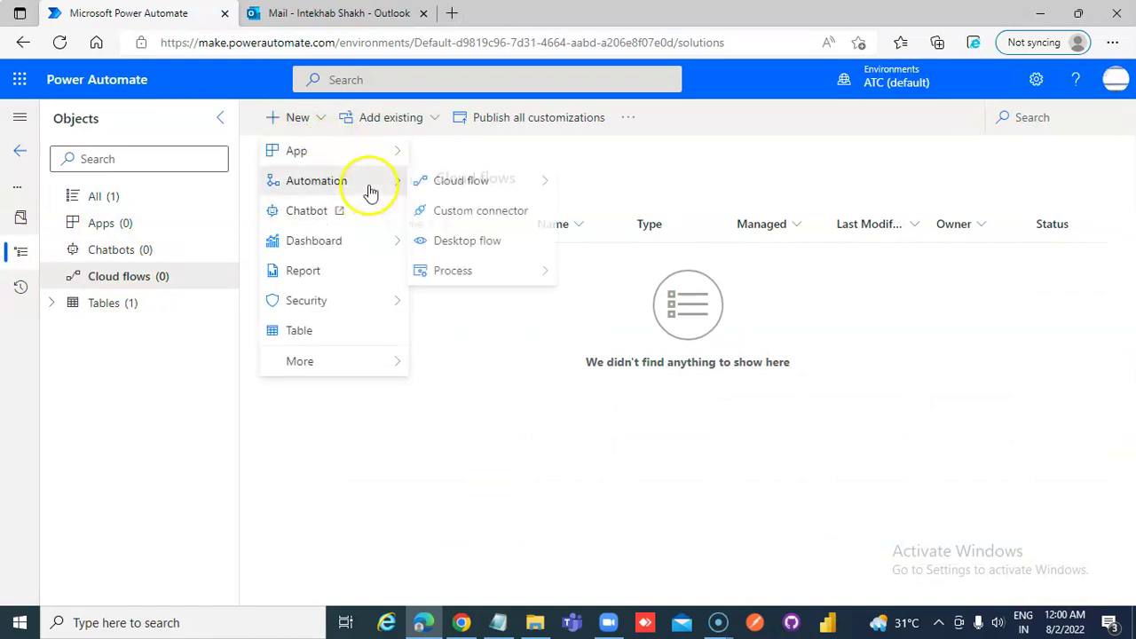
mouse_move(520, 192)
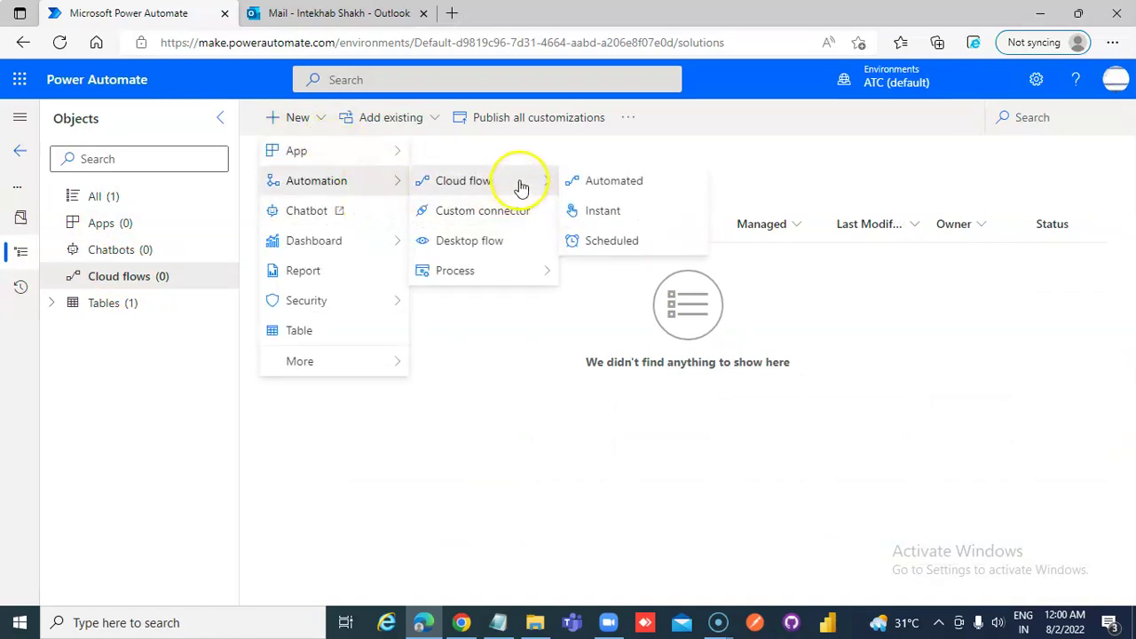
left_click(611, 210)
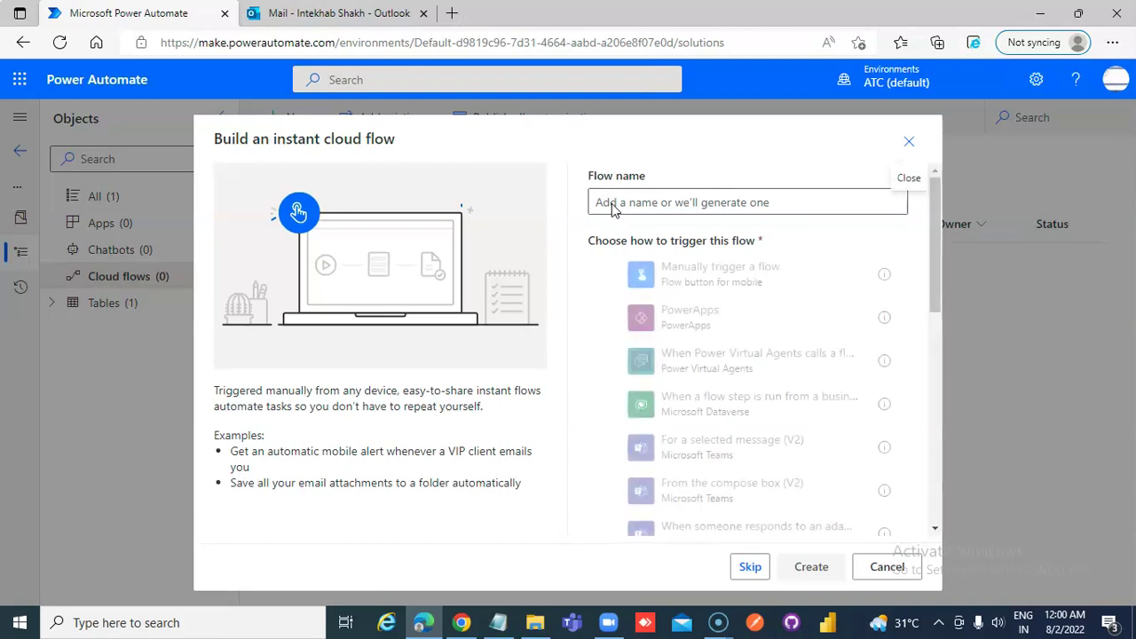
left_click(613, 205)
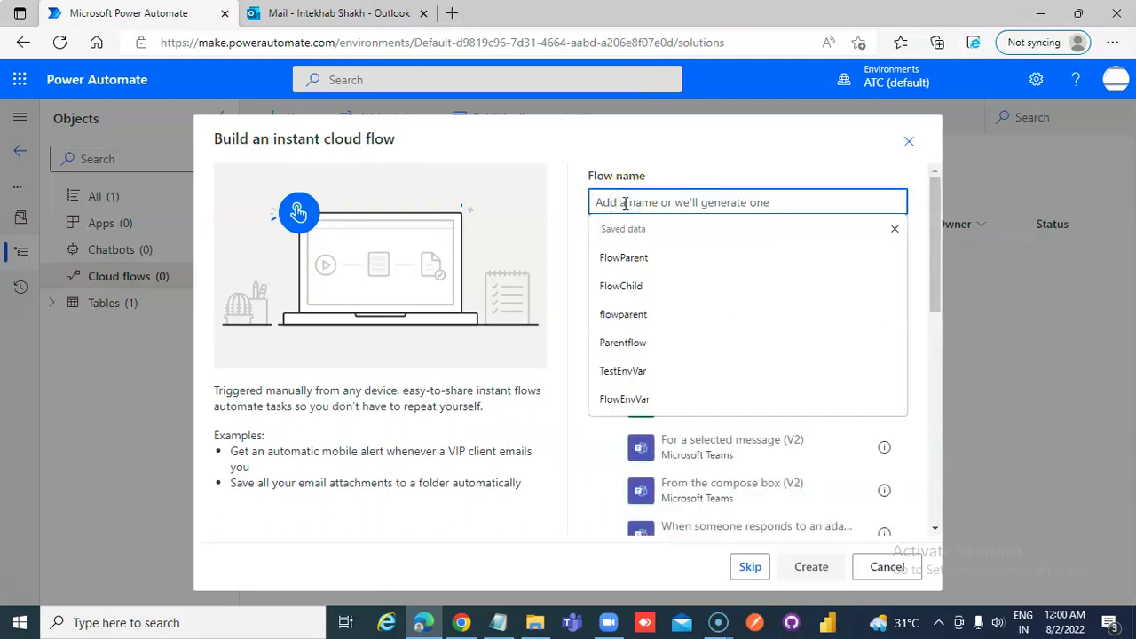
type("Fl")
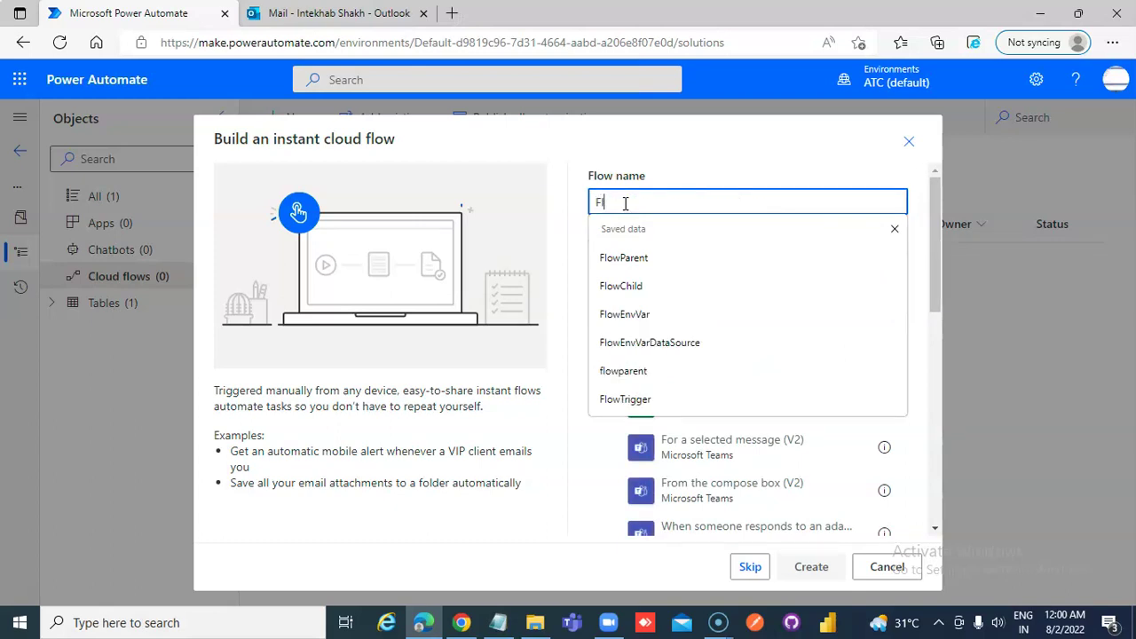
type("owMultipleCondition")
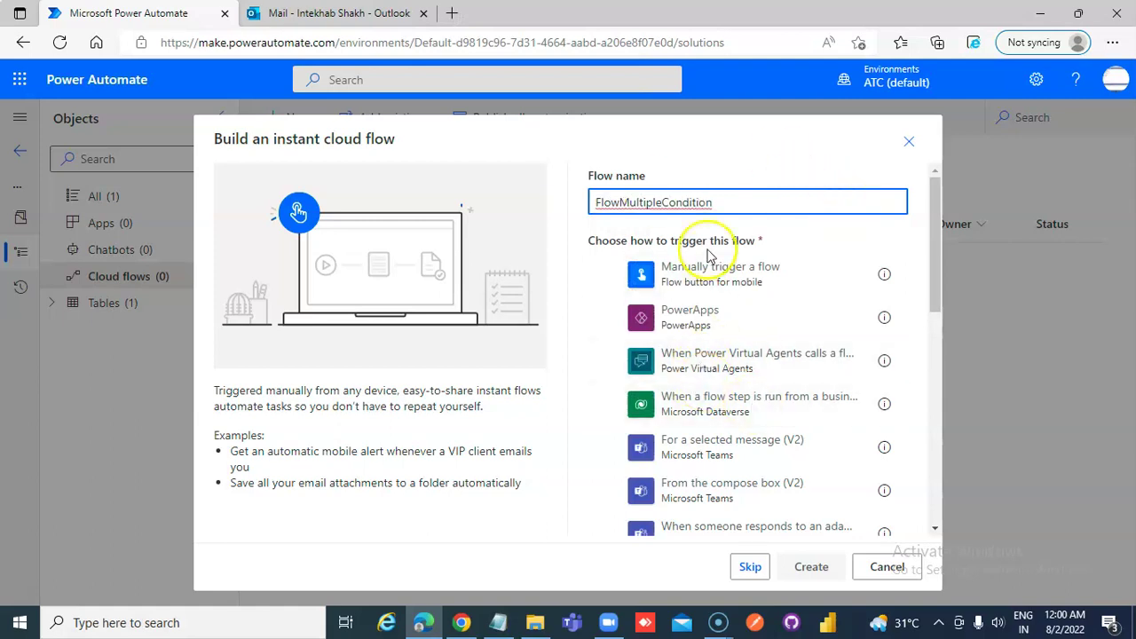
Cancel the instant cloud flow setup without creating it.
scroll(774, 292, "down", 2)
scroll(776, 293, "up", 2)
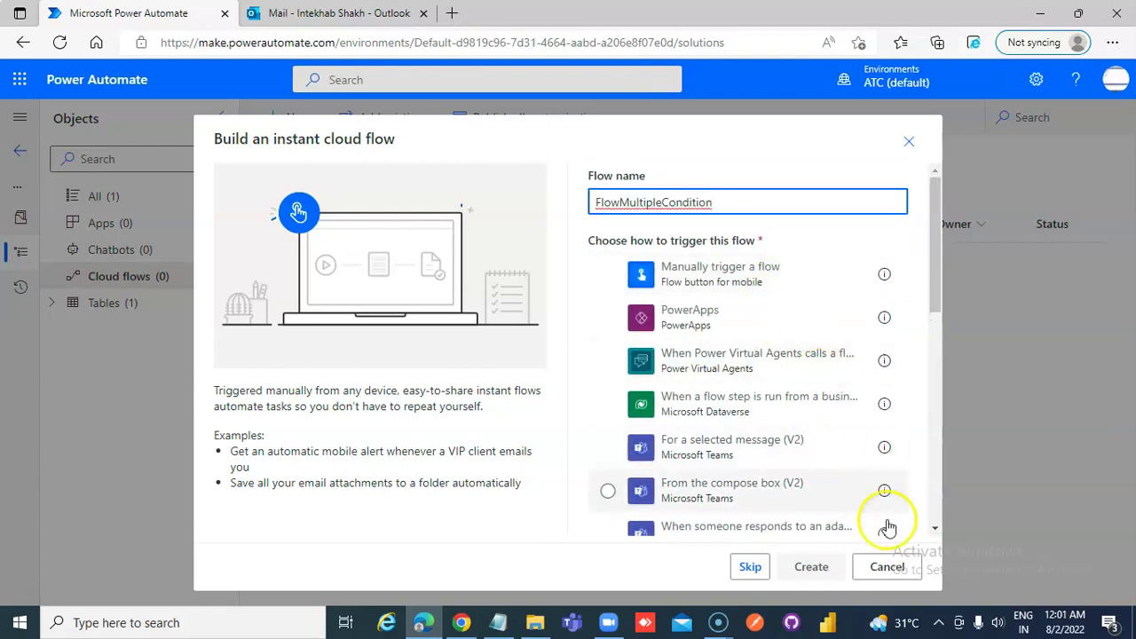
left_click(895, 570)
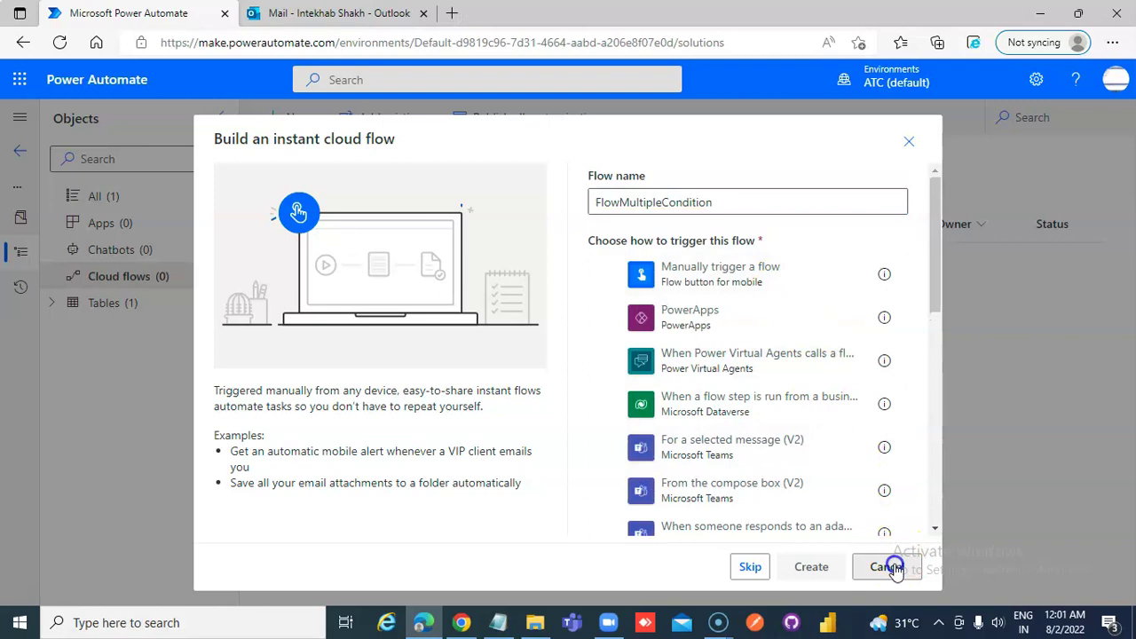
left_click(887, 567)
Start an automated cloud flow and name it FlowMultipleCondition.
left_click(319, 117)
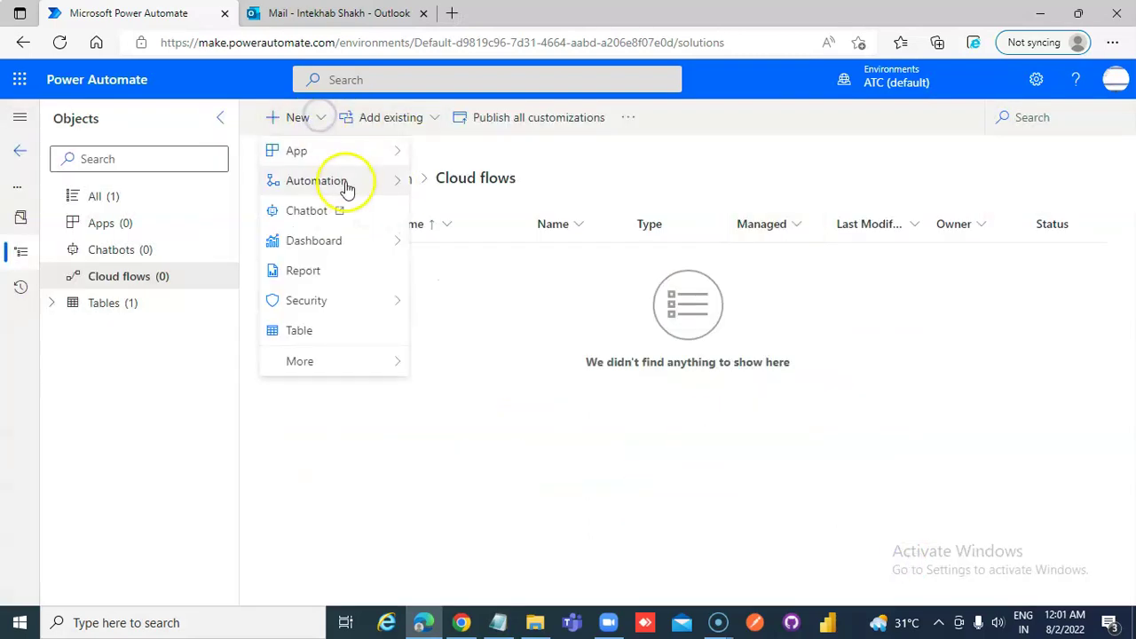
mouse_move(350, 183)
mouse_move(513, 279)
mouse_move(521, 187)
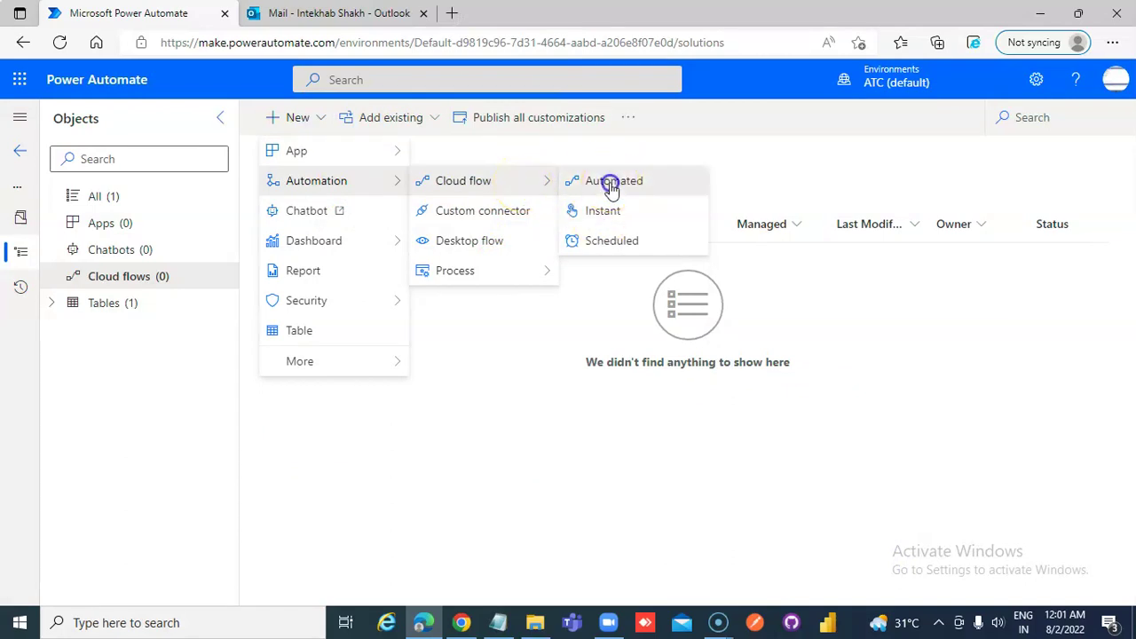
left_click(611, 184)
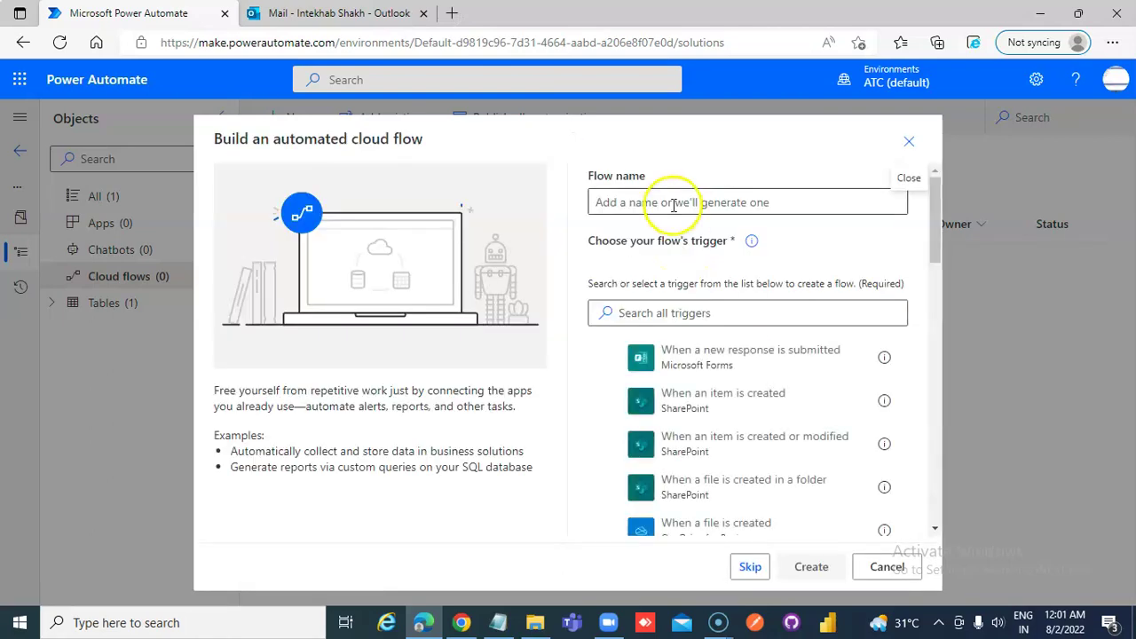
left_click(672, 204)
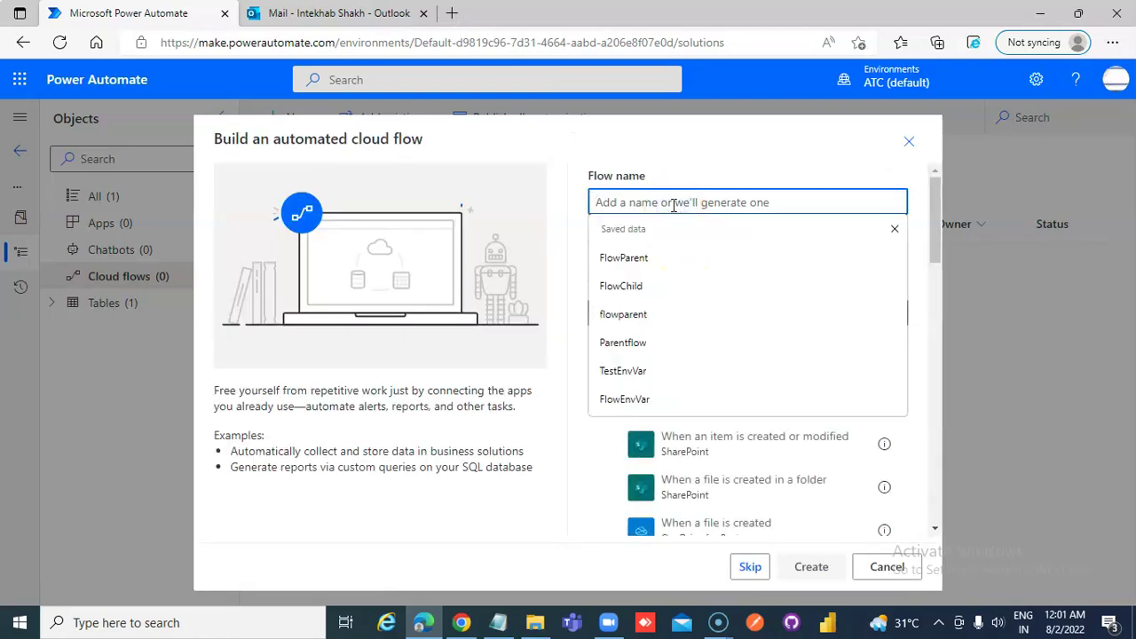
type("FLowMultopleCondition")
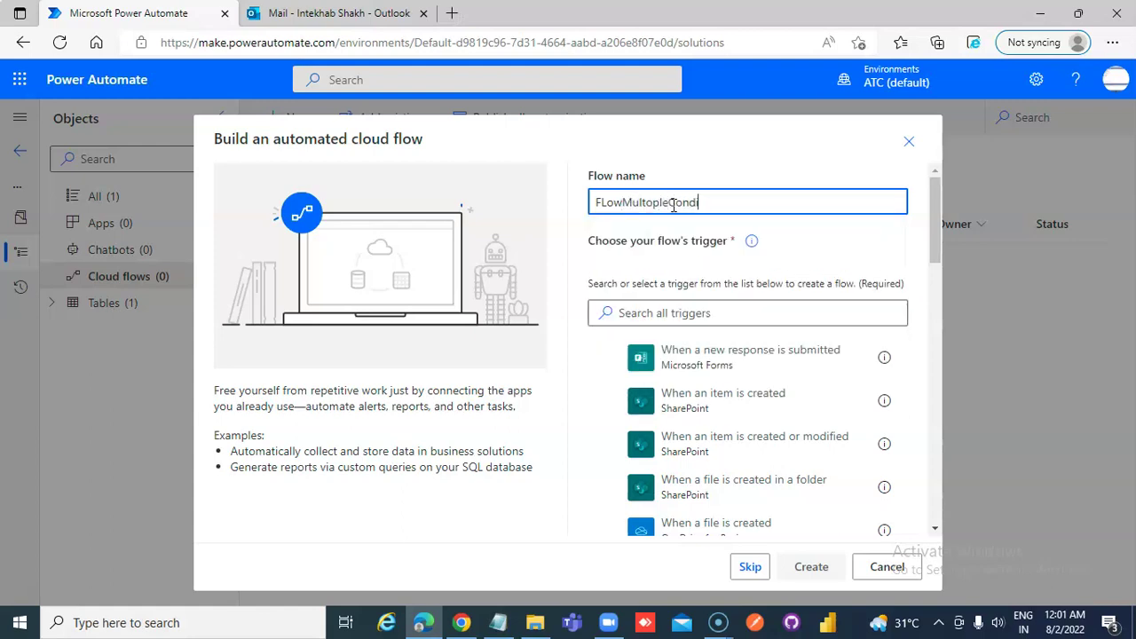
left_click(608, 203)
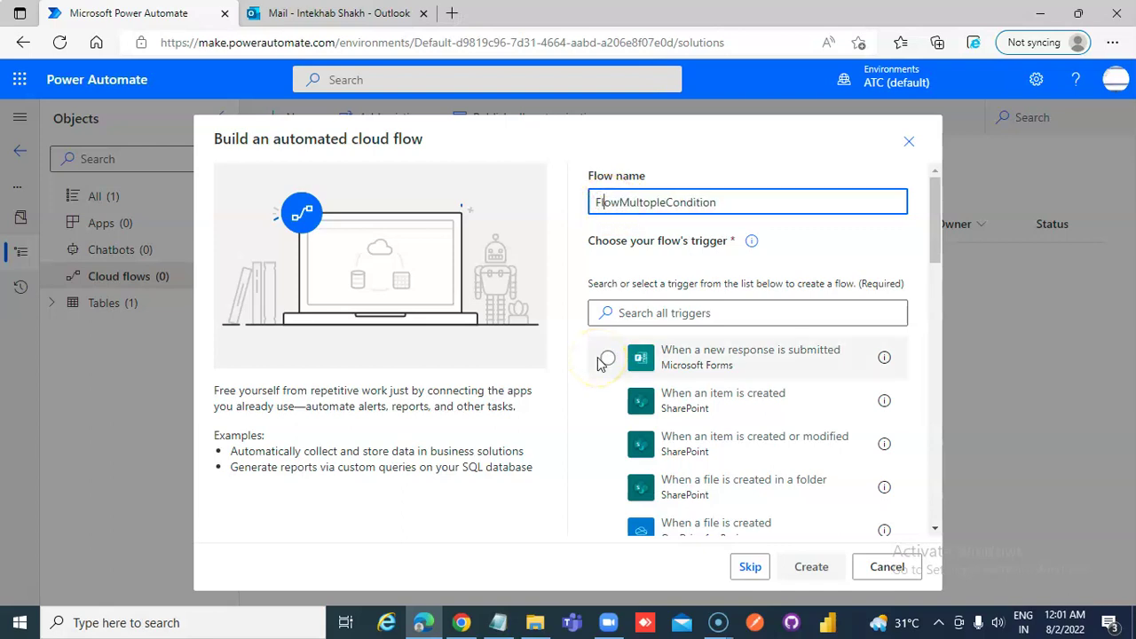
left_click(649, 202)
Choose the Dataverse 'When a row is added, modified or deleted' trigger and create the flow.
left_click(767, 304)
type("Data")
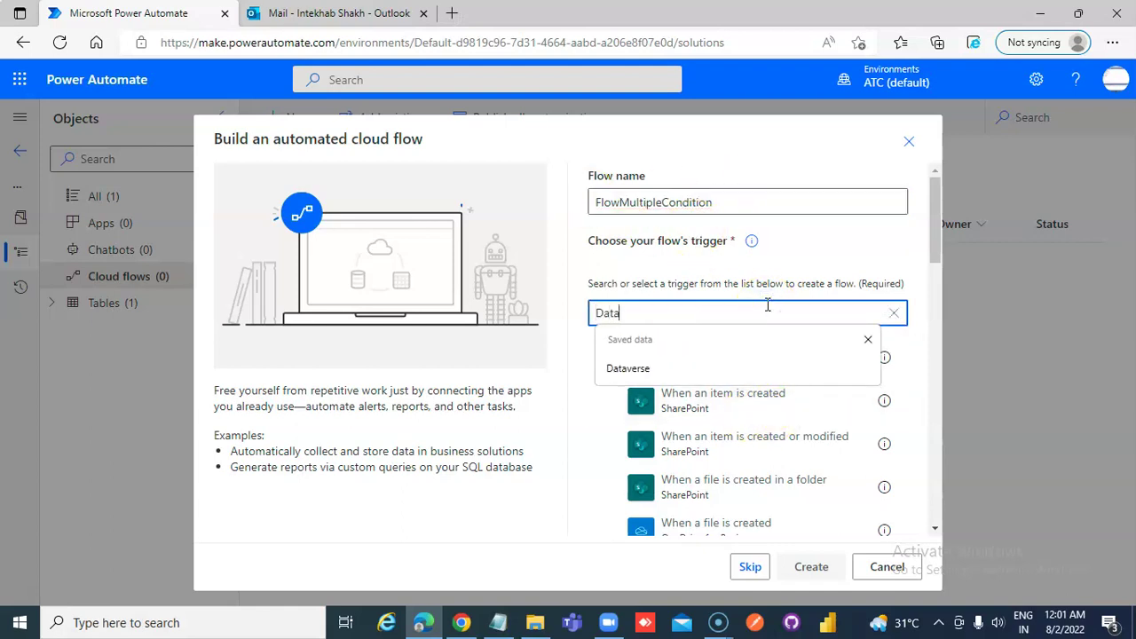
type("verse")
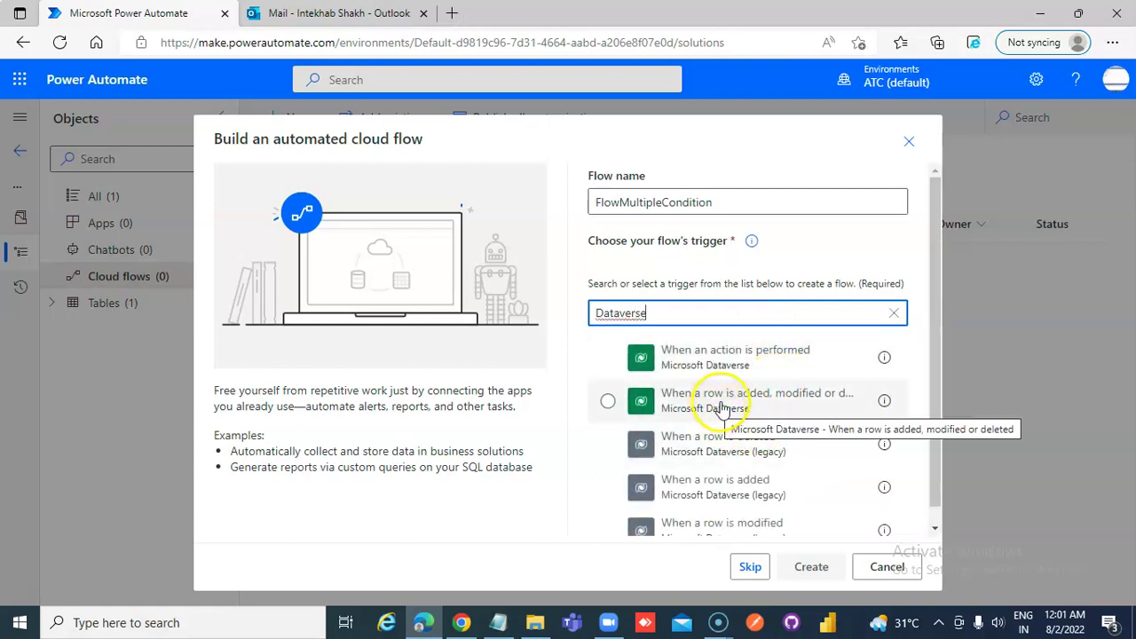
left_click(762, 402)
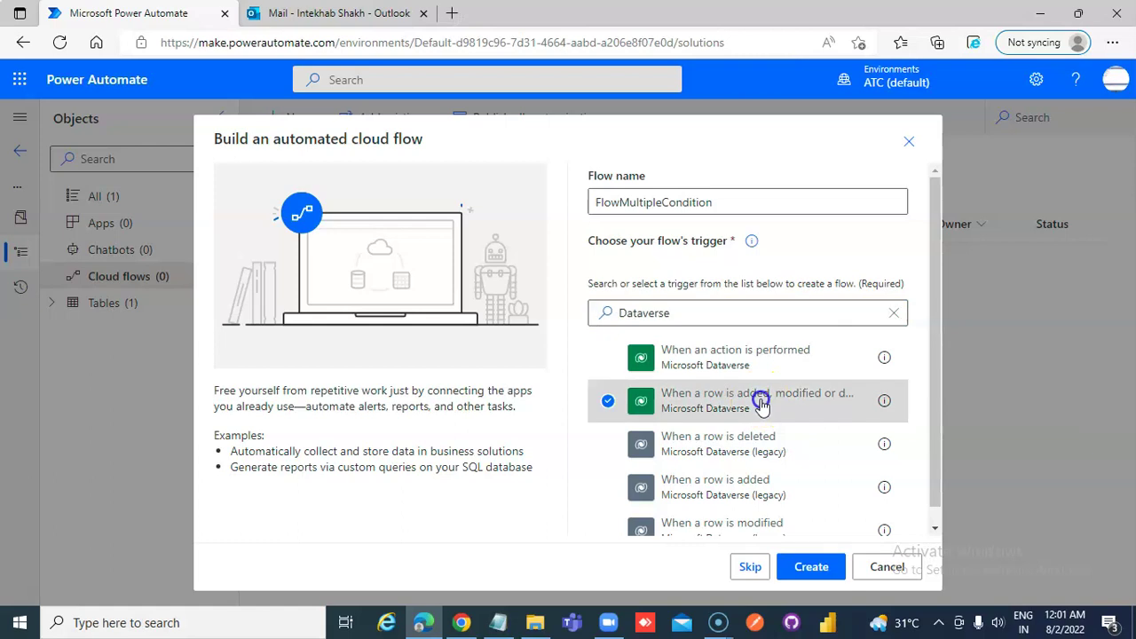
left_click(811, 566)
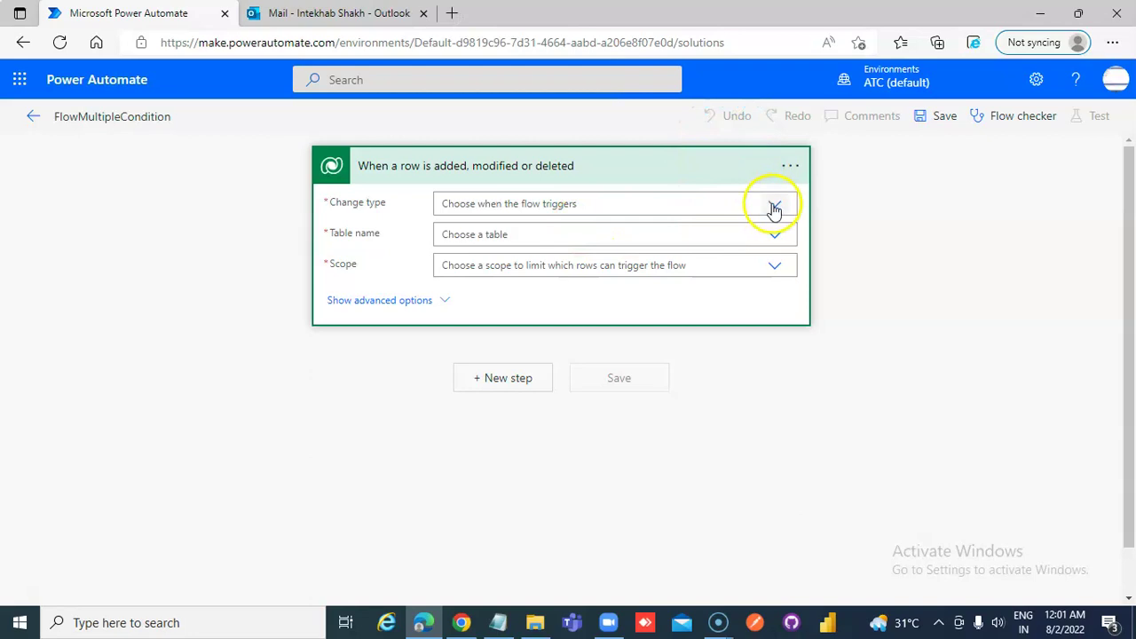
Make the trigger fire on Added rows of TableMultipleCondition2 with Business unit scope.
left_click(775, 205)
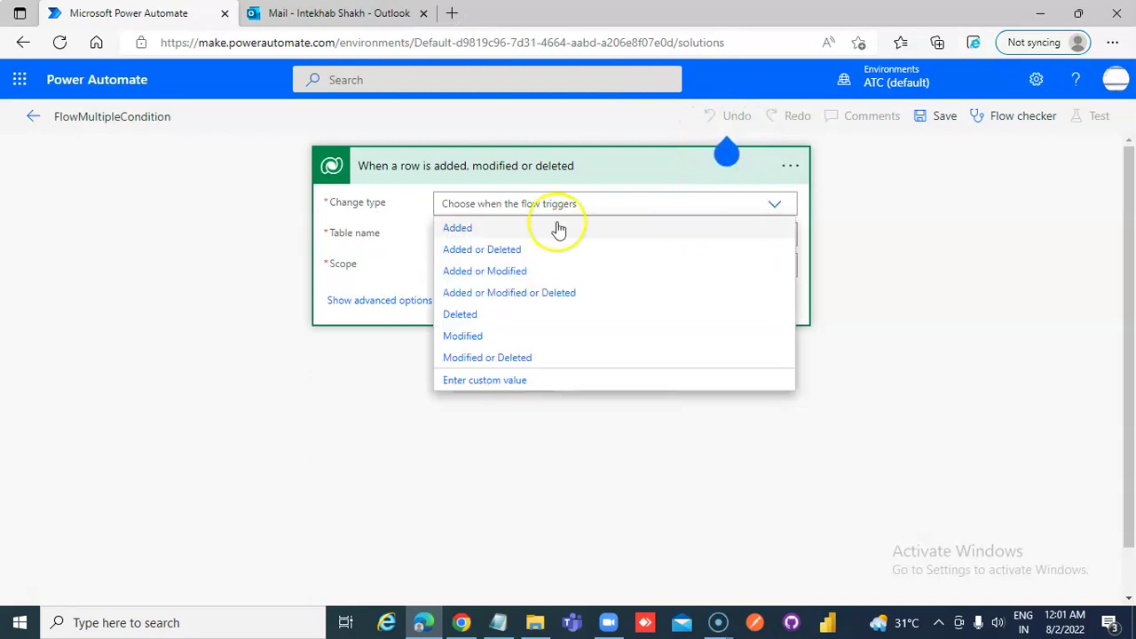
left_click(457, 229)
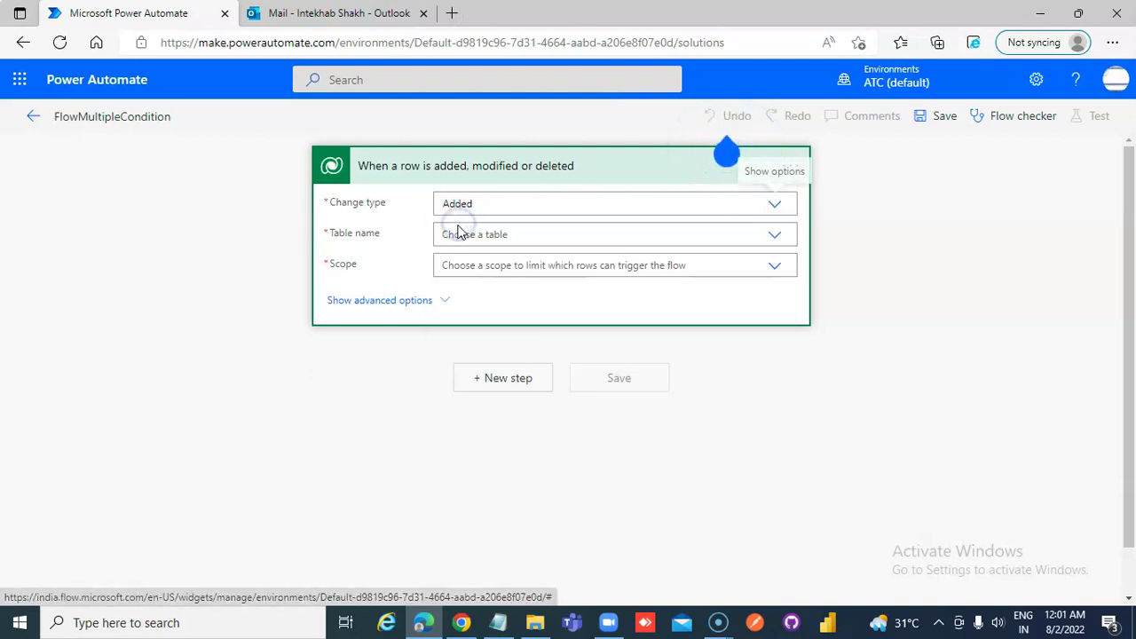
left_click(773, 236)
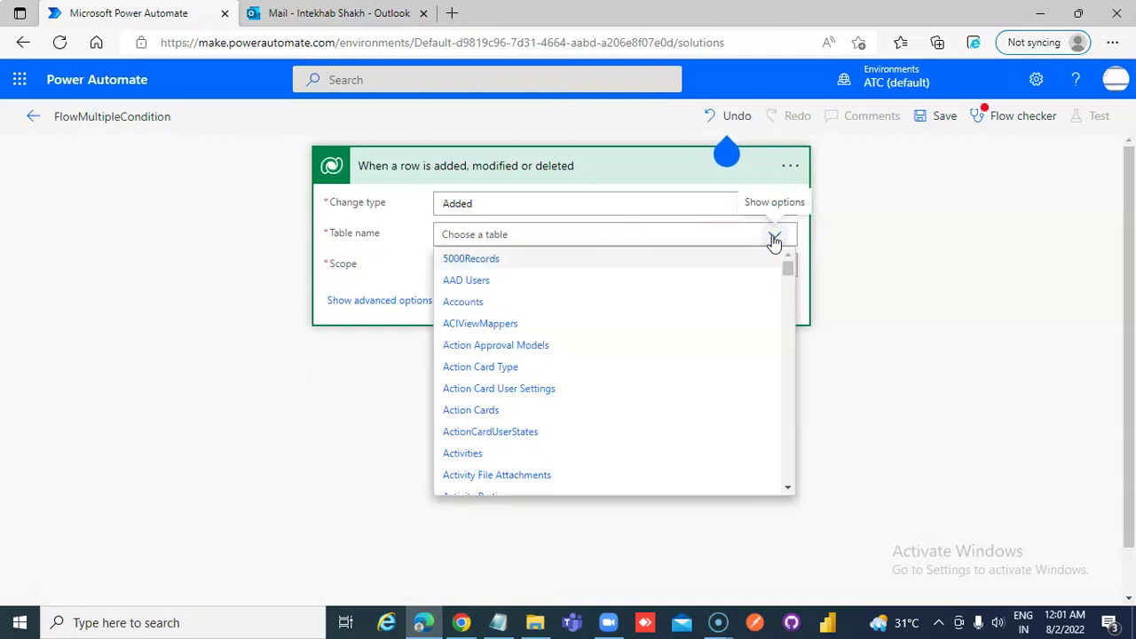
scroll(568, 386, "down", 12)
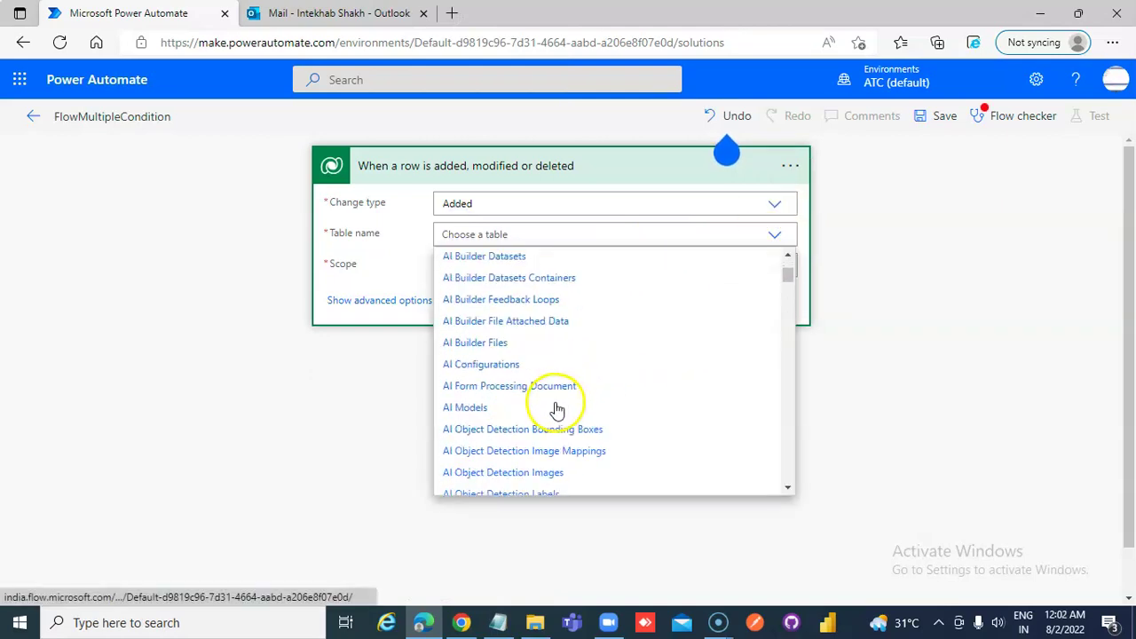
left_click_drag(781, 279, 781, 359)
scroll(596, 364, "down", 15)
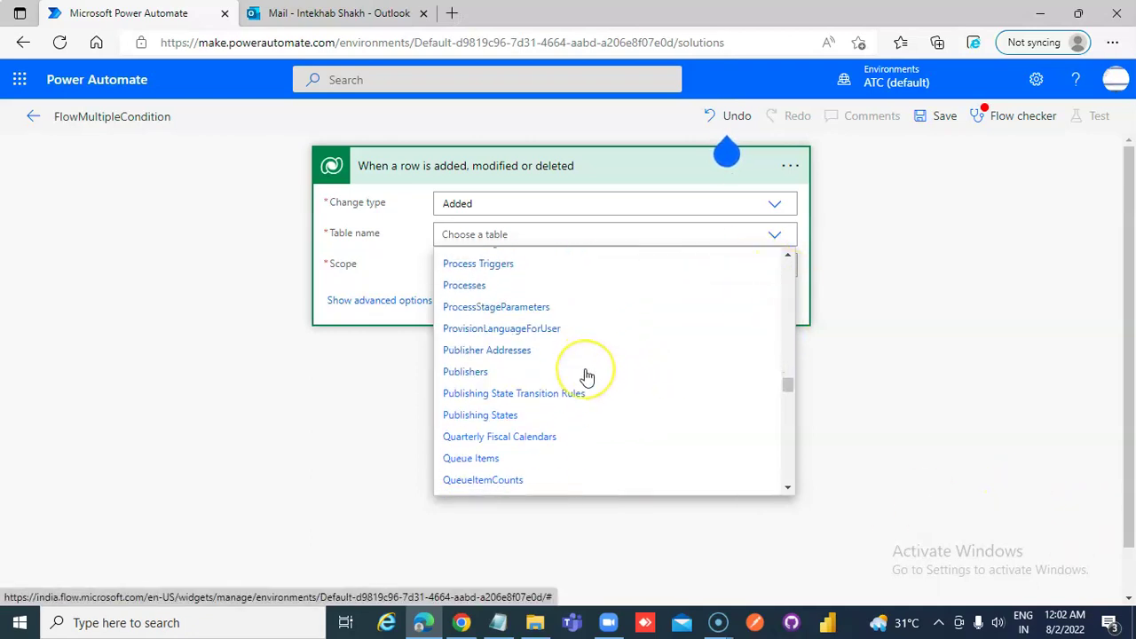
scroll(586, 377, "down", 15)
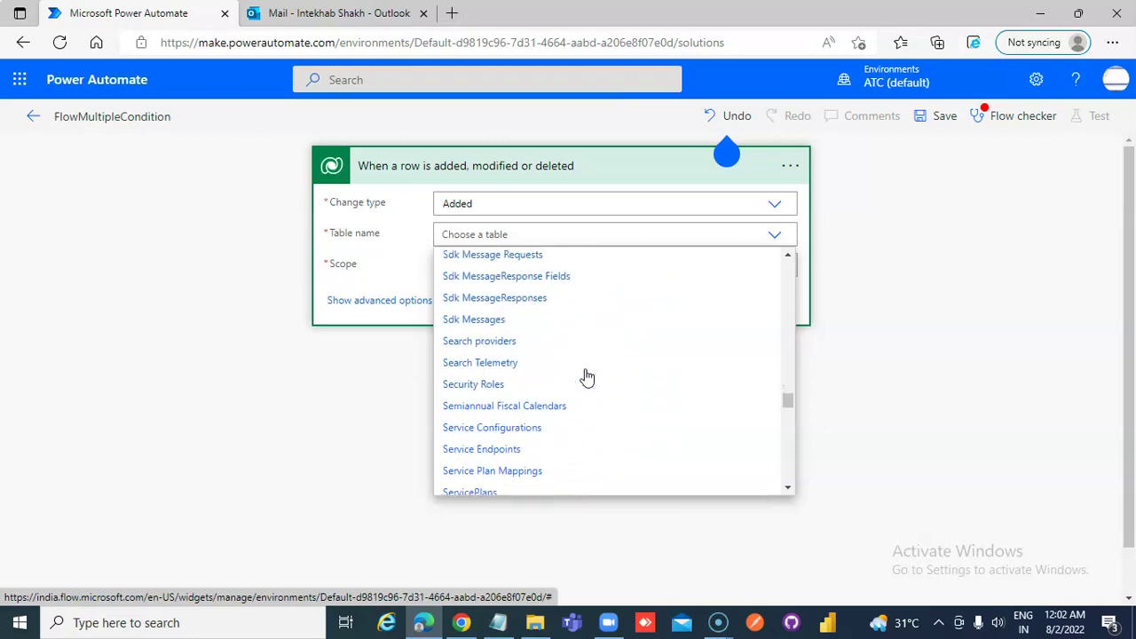
scroll(594, 373, "down", 15)
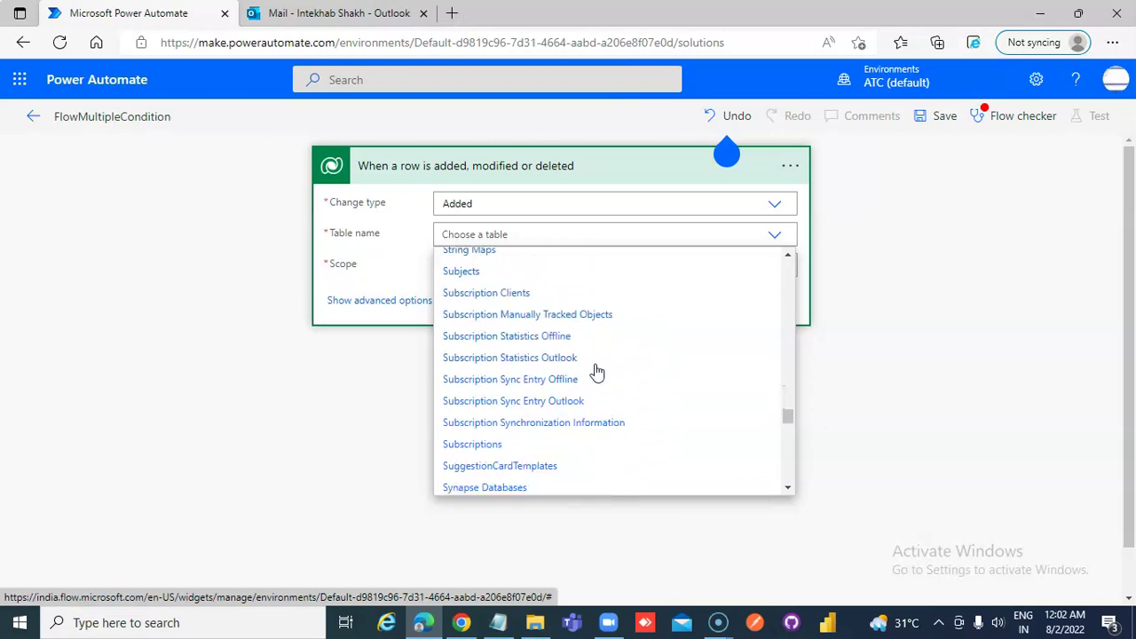
scroll(599, 375, "down", 10)
scroll(574, 381, "up", 4)
scroll(576, 380, "up", 4)
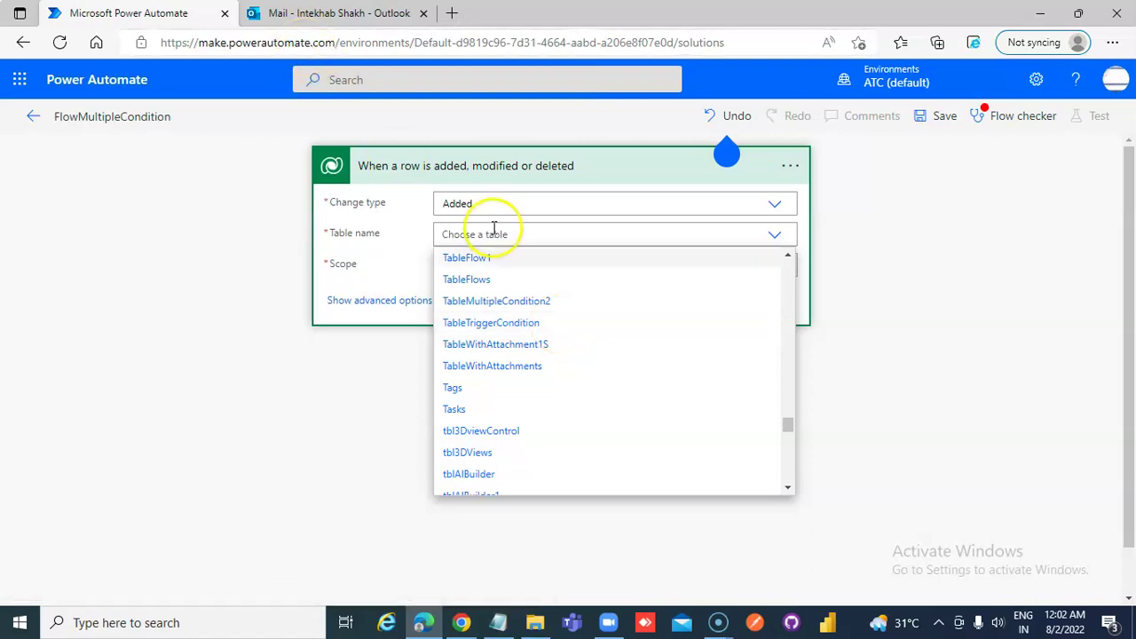
left_click(550, 302)
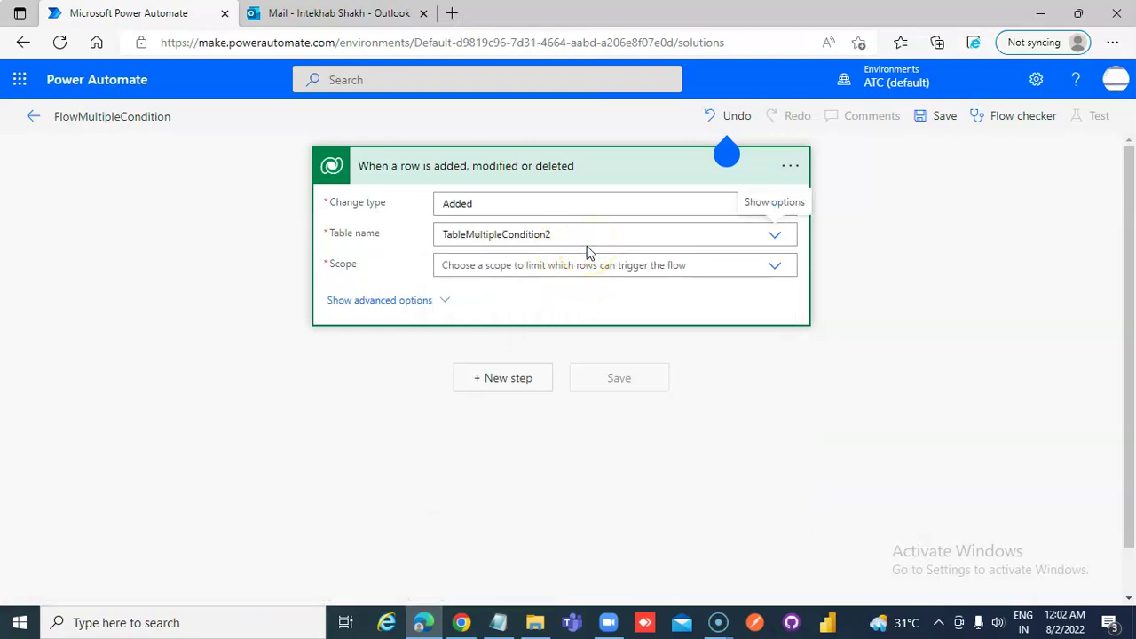
left_click(774, 265)
left_click(486, 296)
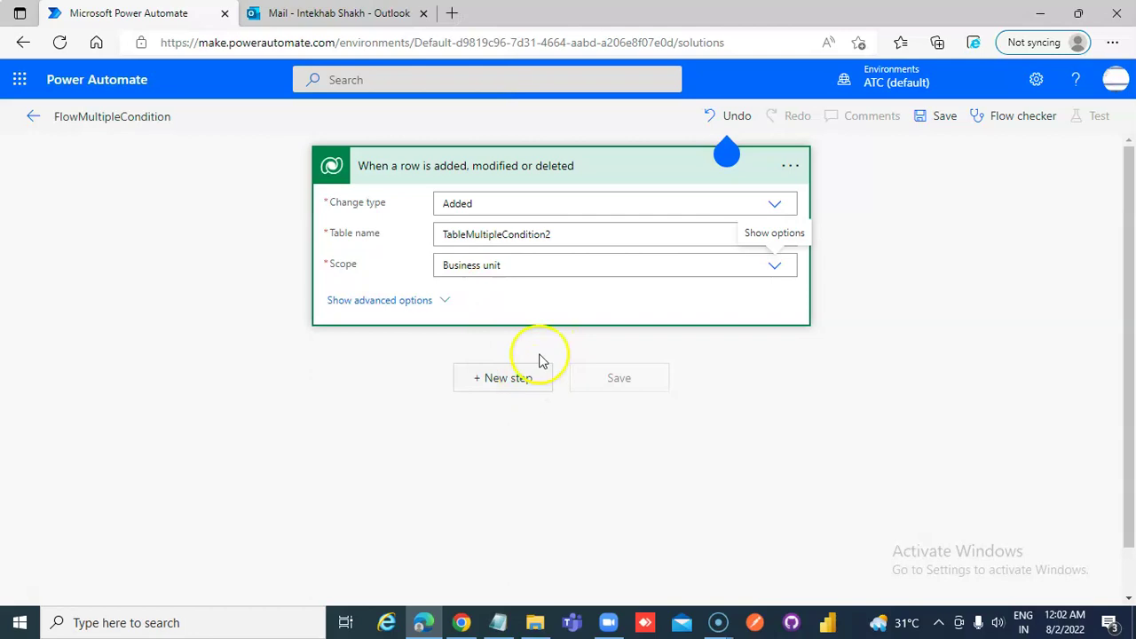
Add a Send an email (V2) action after the trigger.
left_click(504, 380)
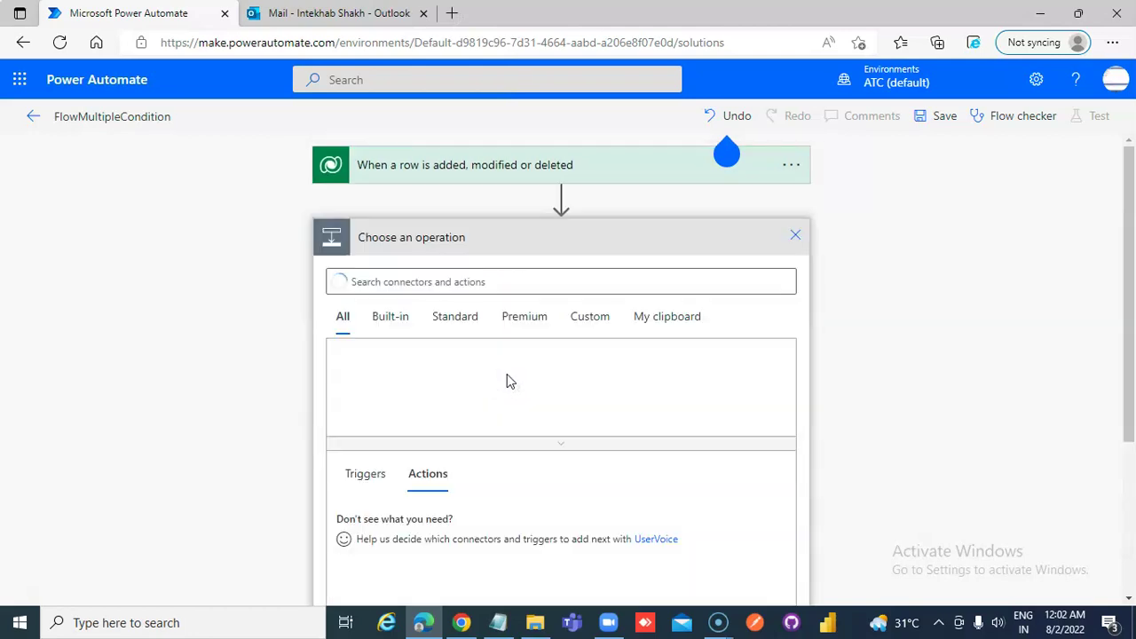
left_click(430, 282)
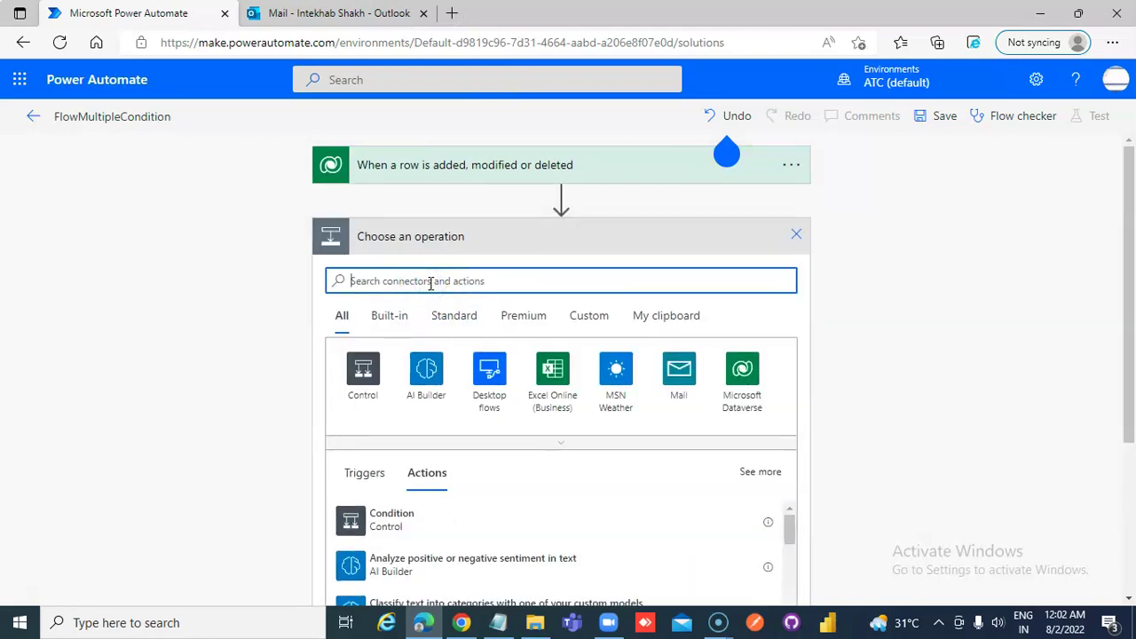
scroll(520, 506, "down", 3)
left_click(432, 493)
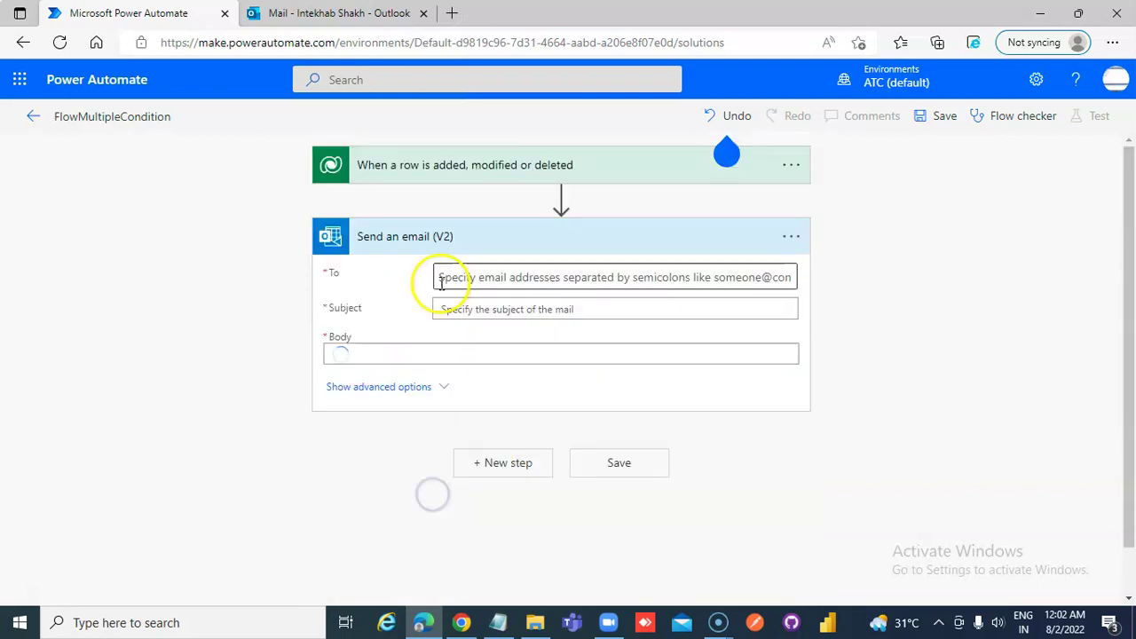
Set the recipient, with subject and body both 'Multiple Trigger Condition'.
left_click(478, 281)
type("ad")
left_click(504, 373)
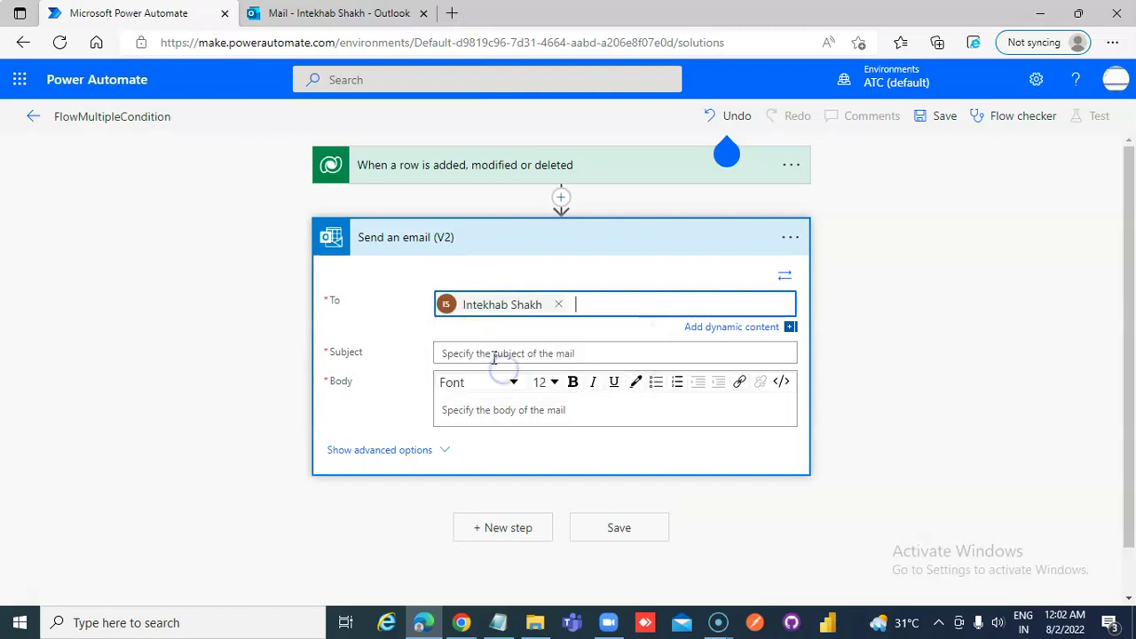
left_click(494, 355)
type("Multiple Trigger Condition")
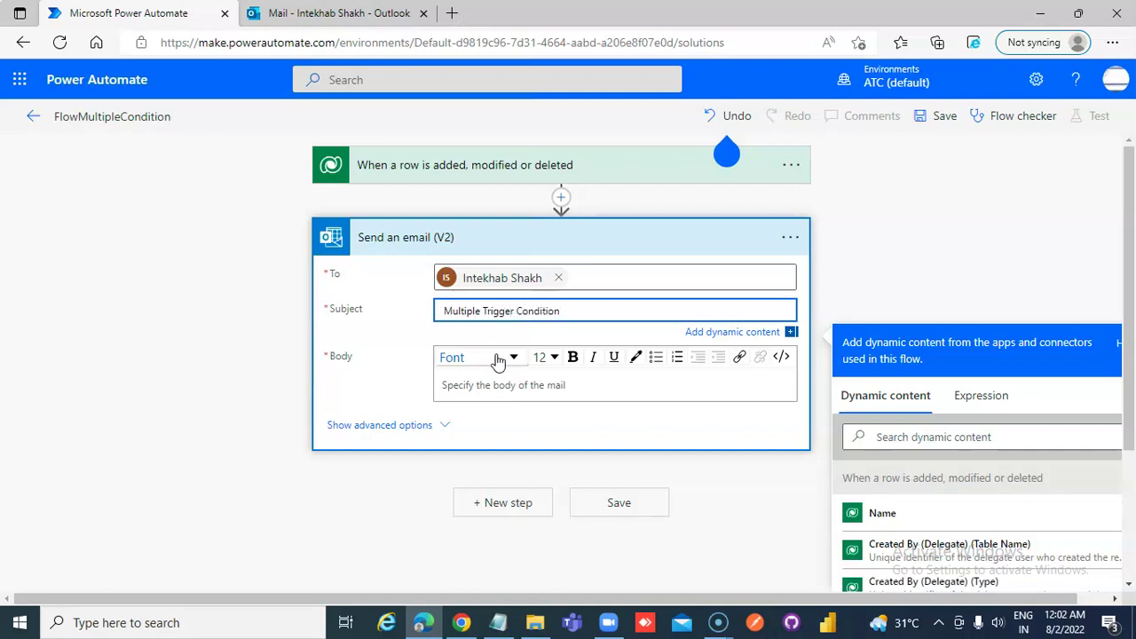
key("ctrl+a")
key("ctrl+c")
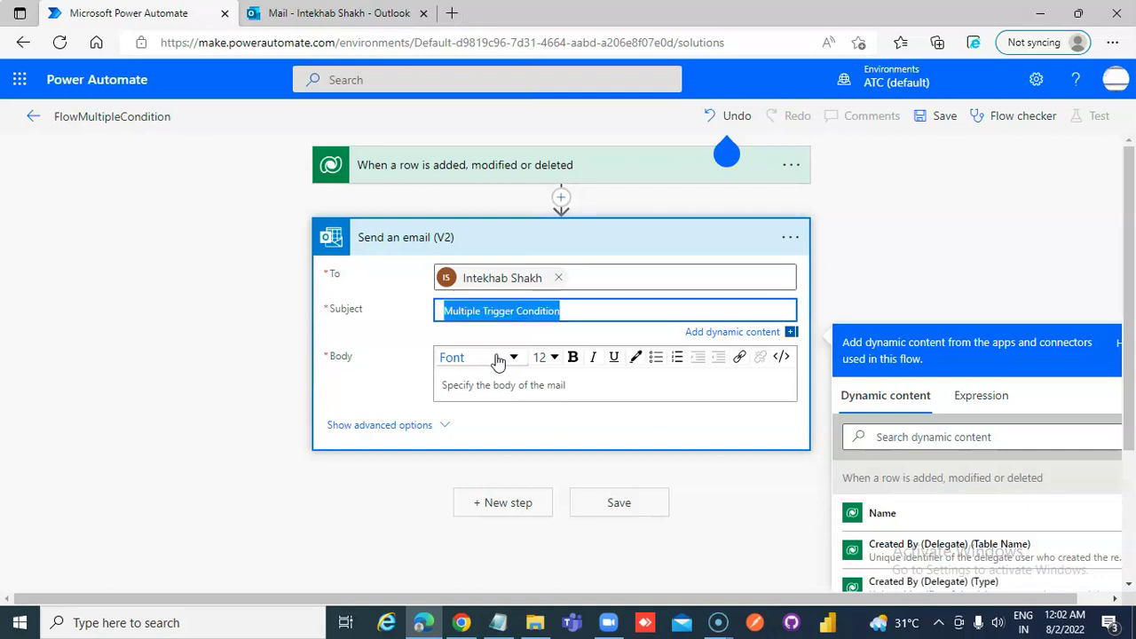
left_click(513, 389)
key("ctrl+v")
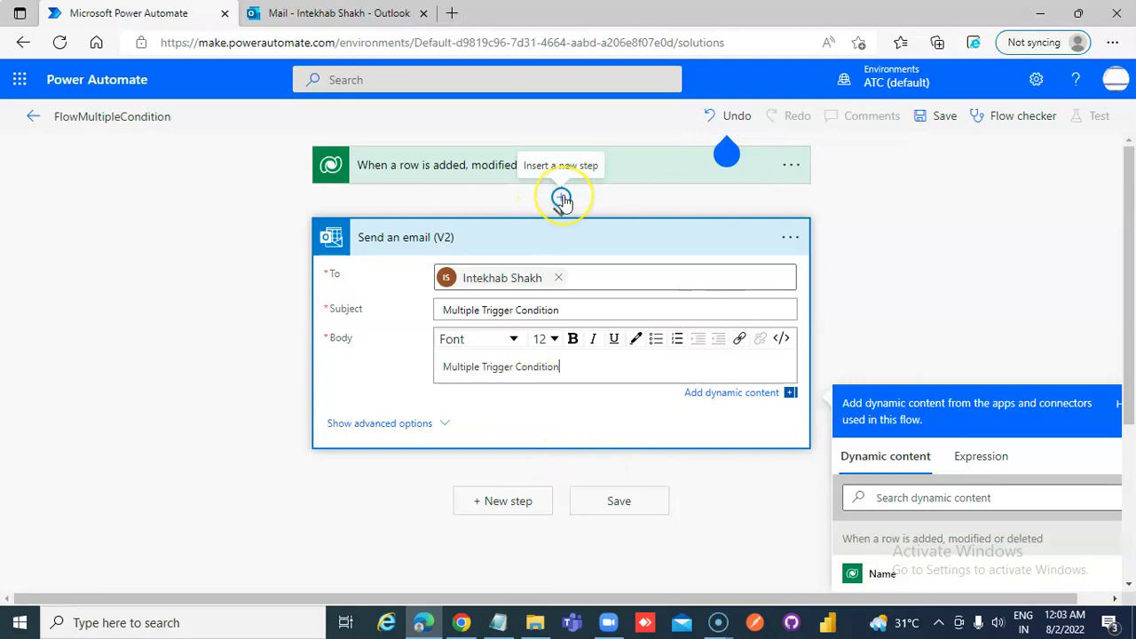
Insert a Filter array action between the trigger and the email.
left_click(562, 199)
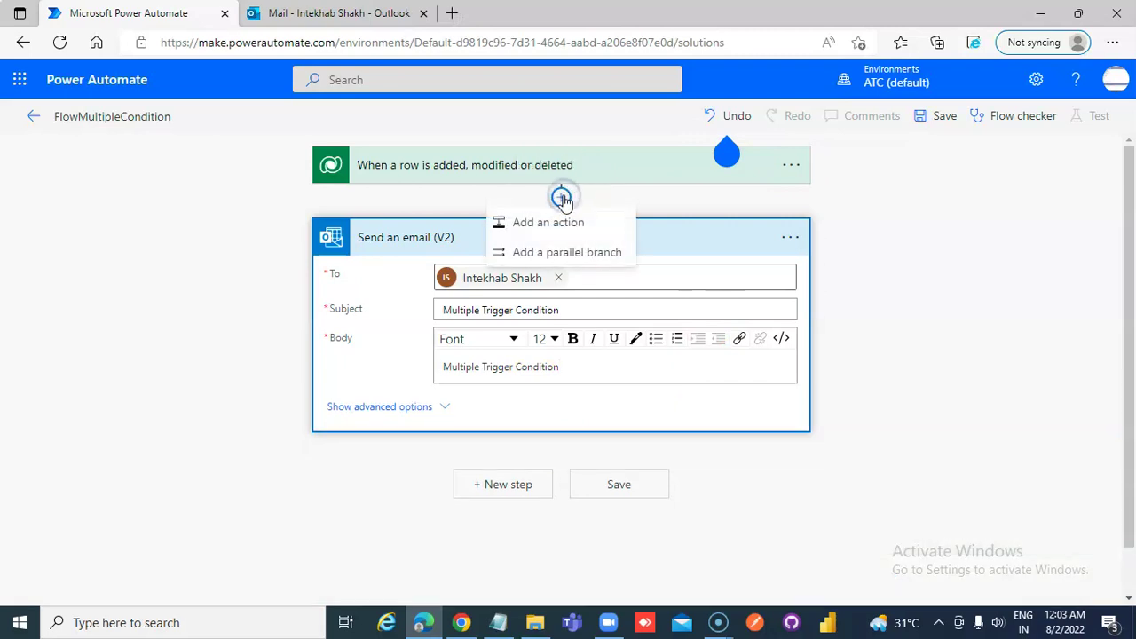
left_click(541, 222)
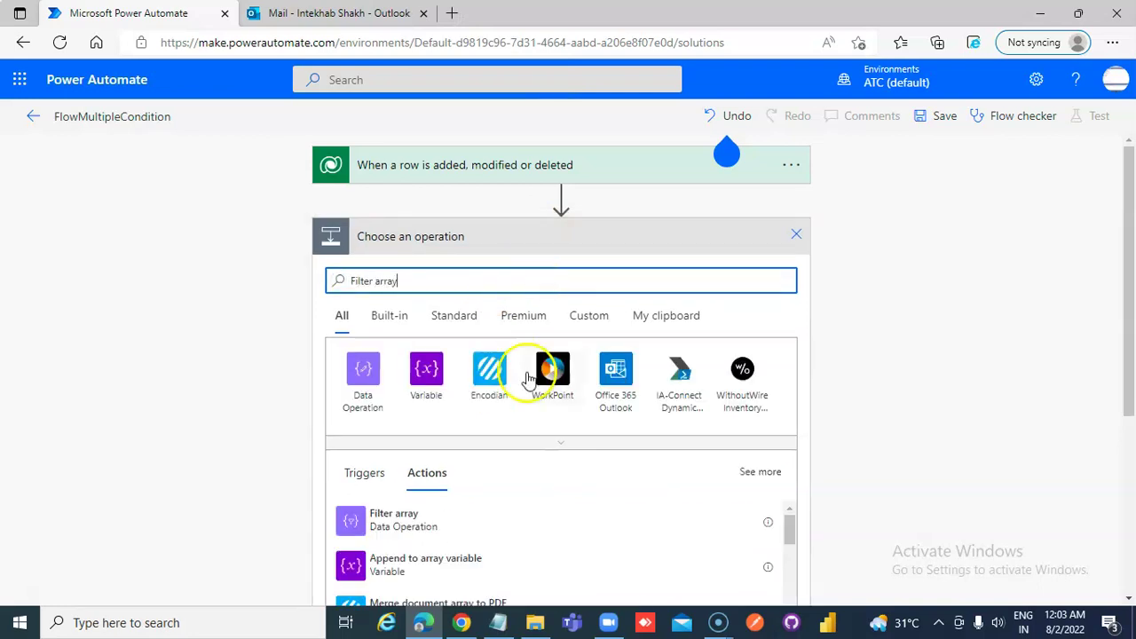
left_click(397, 528)
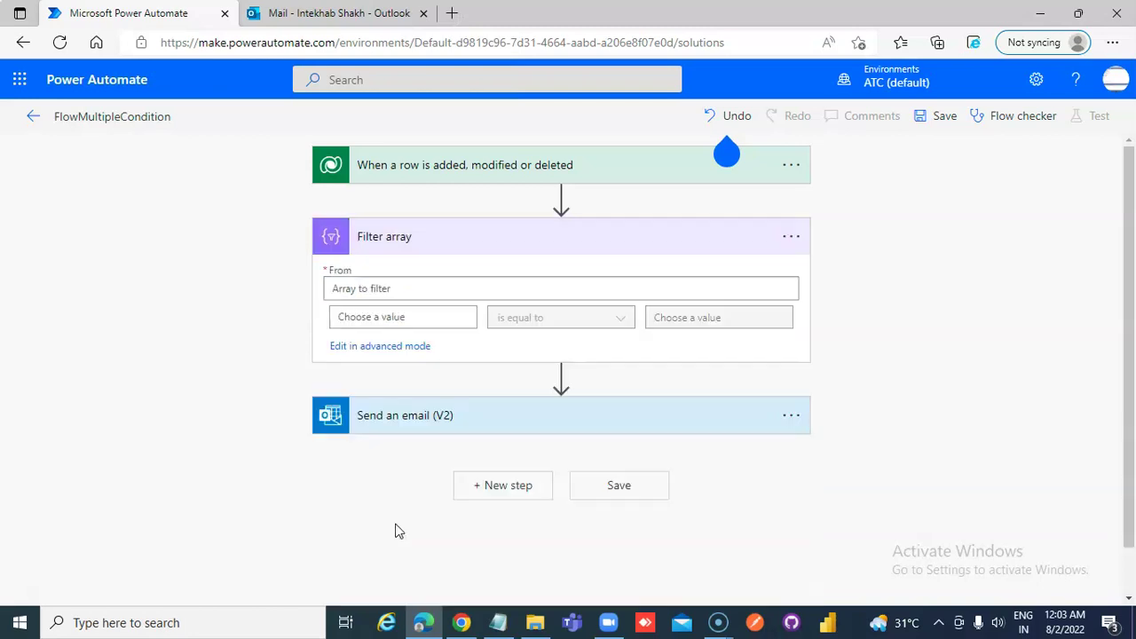
Filter on FirstName equal to the user's first name and view it as an expression.
left_click(448, 317)
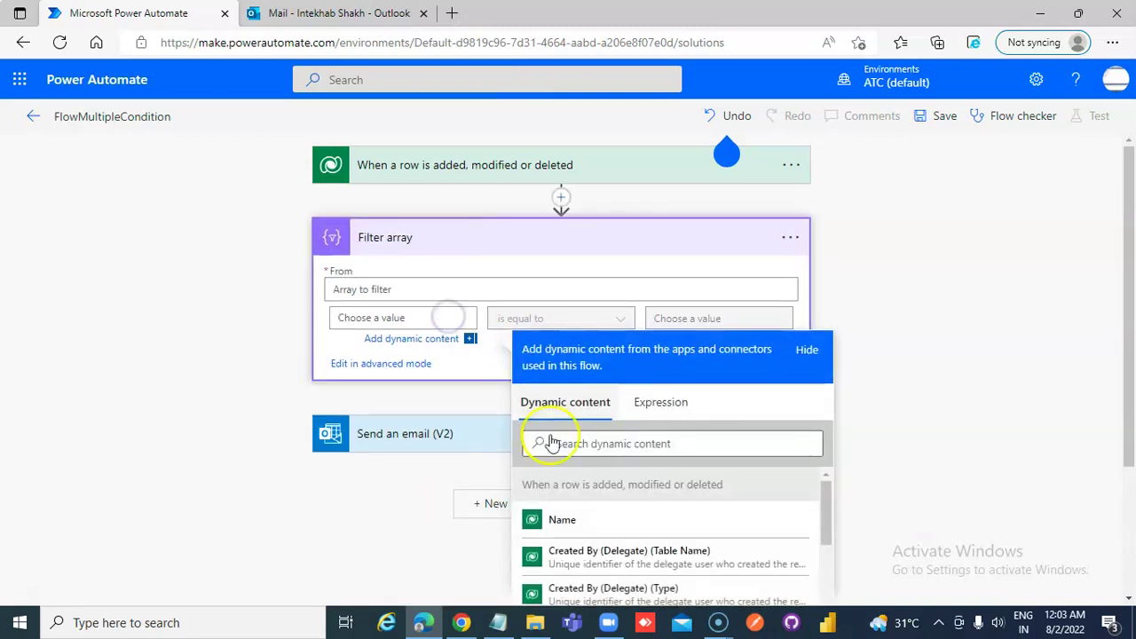
scroll(755, 503, "down", 5)
scroll(761, 515, "down", 2)
left_click(600, 480)
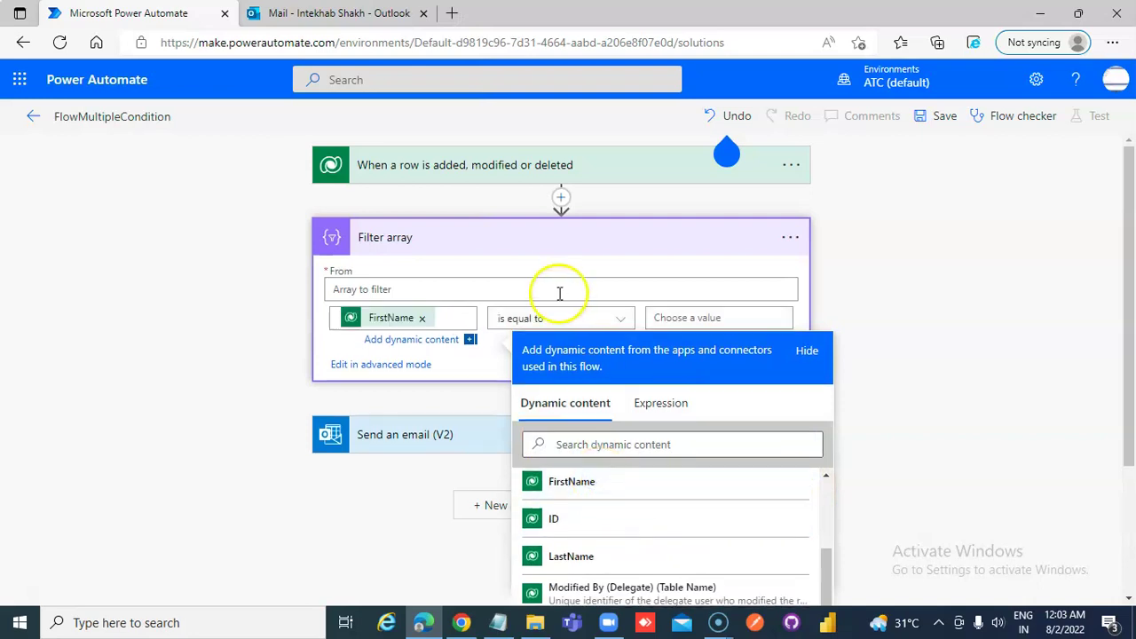
left_click(677, 312)
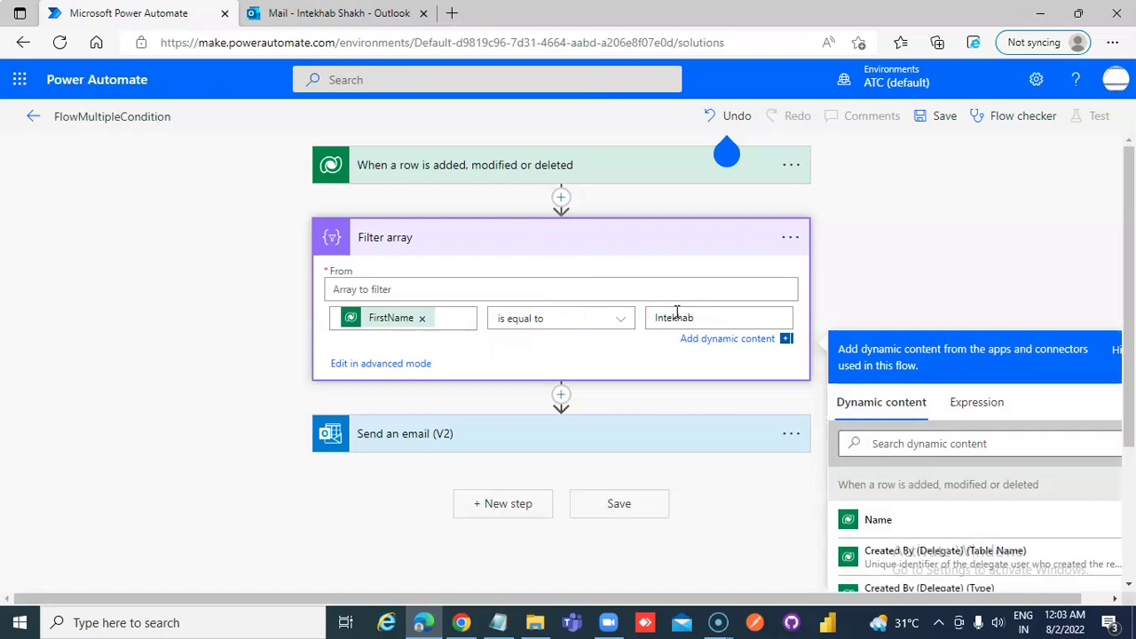
left_click(371, 376)
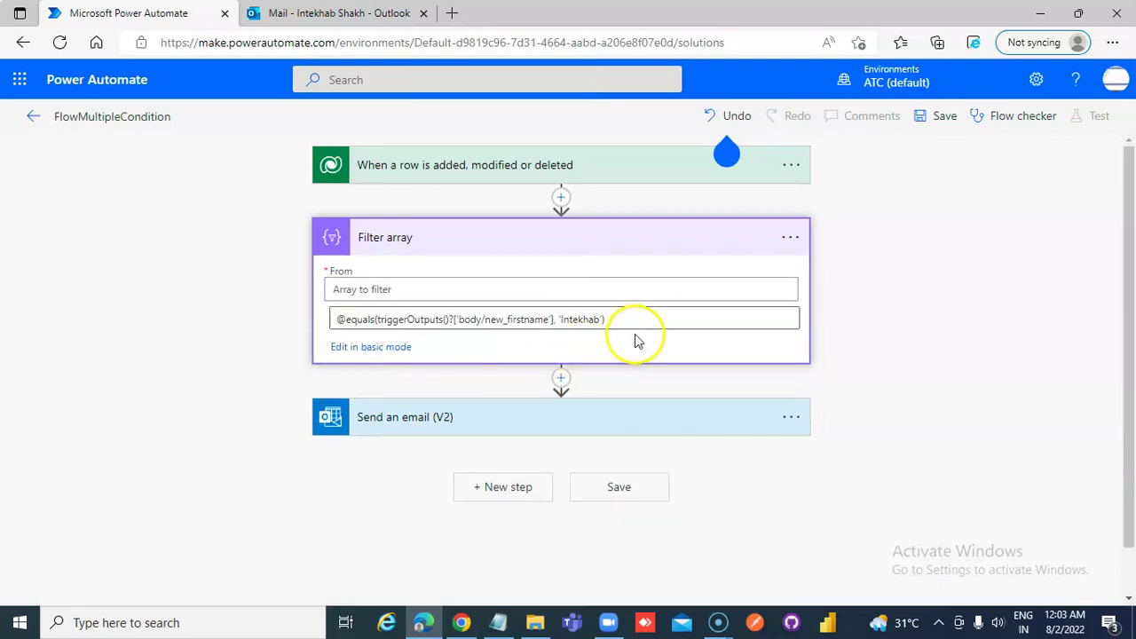
left_click_drag(629, 317, 272, 304)
key("ctrl+c")
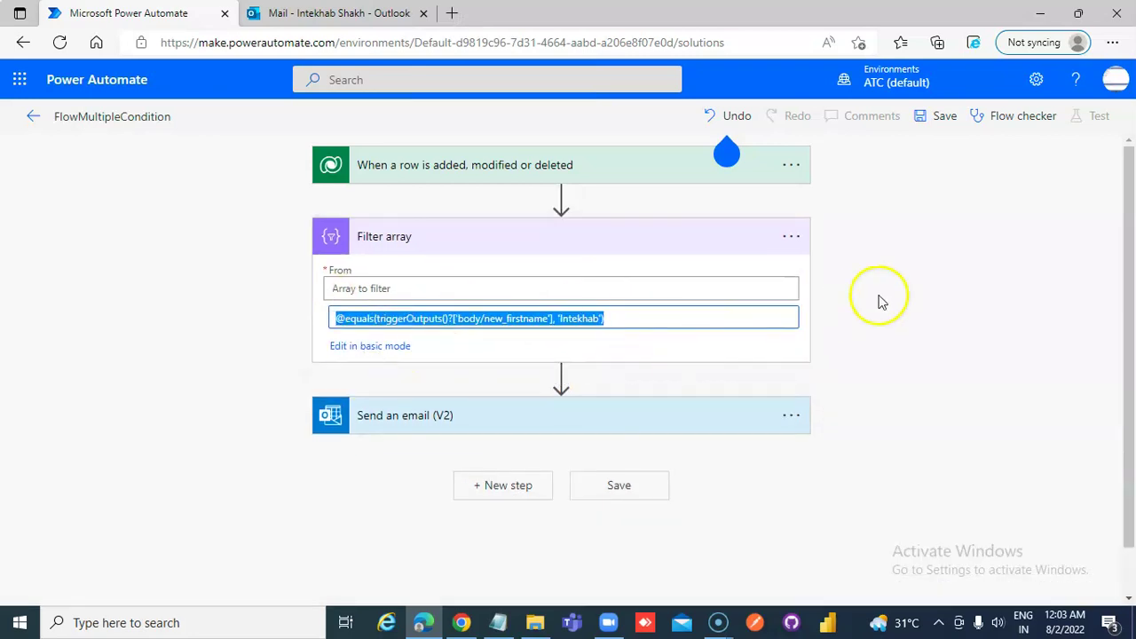
left_click(790, 165)
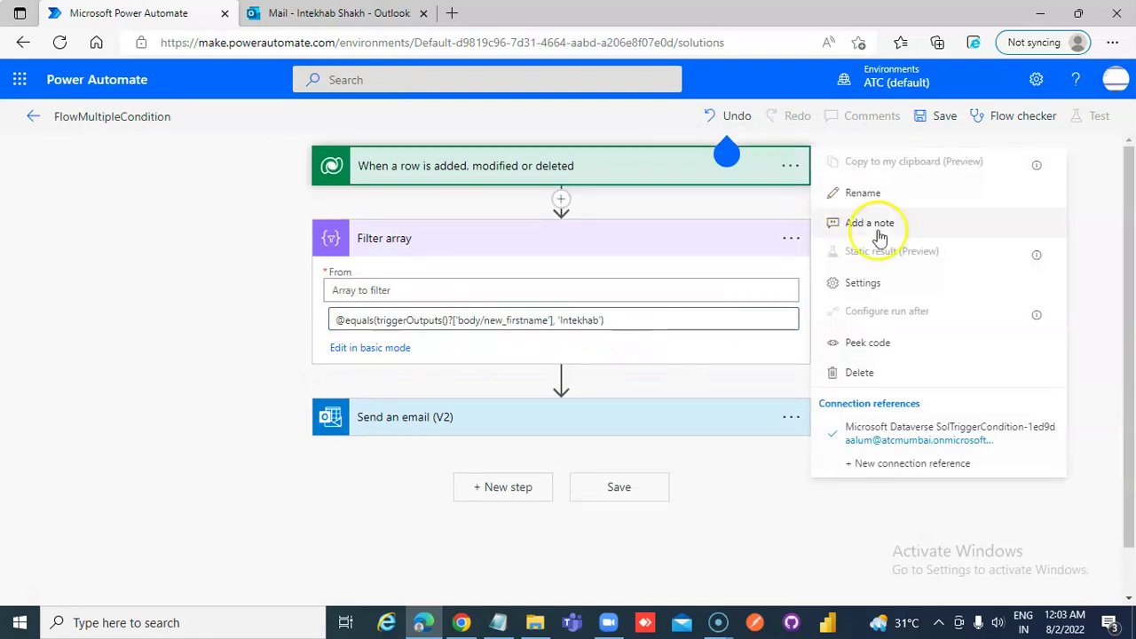
left_click(856, 287)
scroll(539, 502, "down", 5)
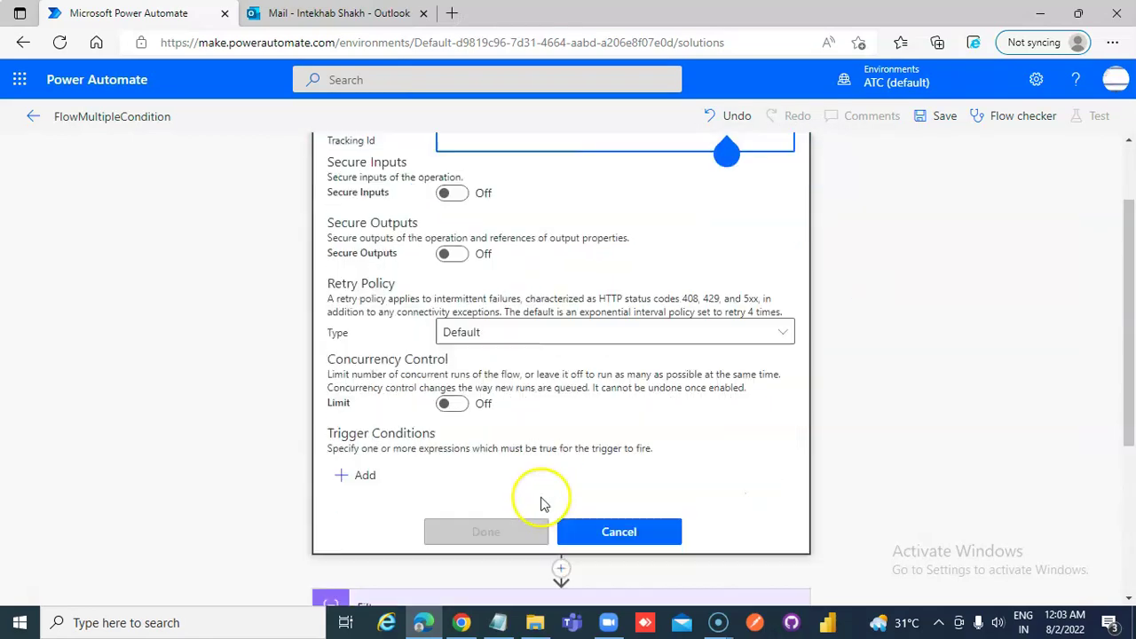
left_click(339, 366)
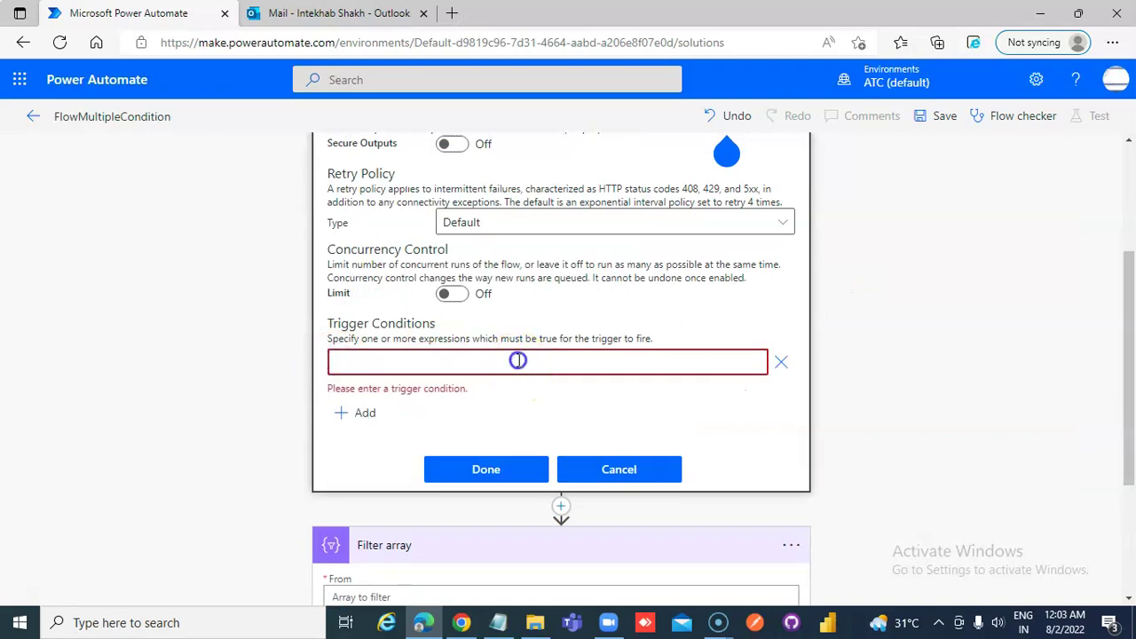
key("ctrl+v")
left_click(486, 470)
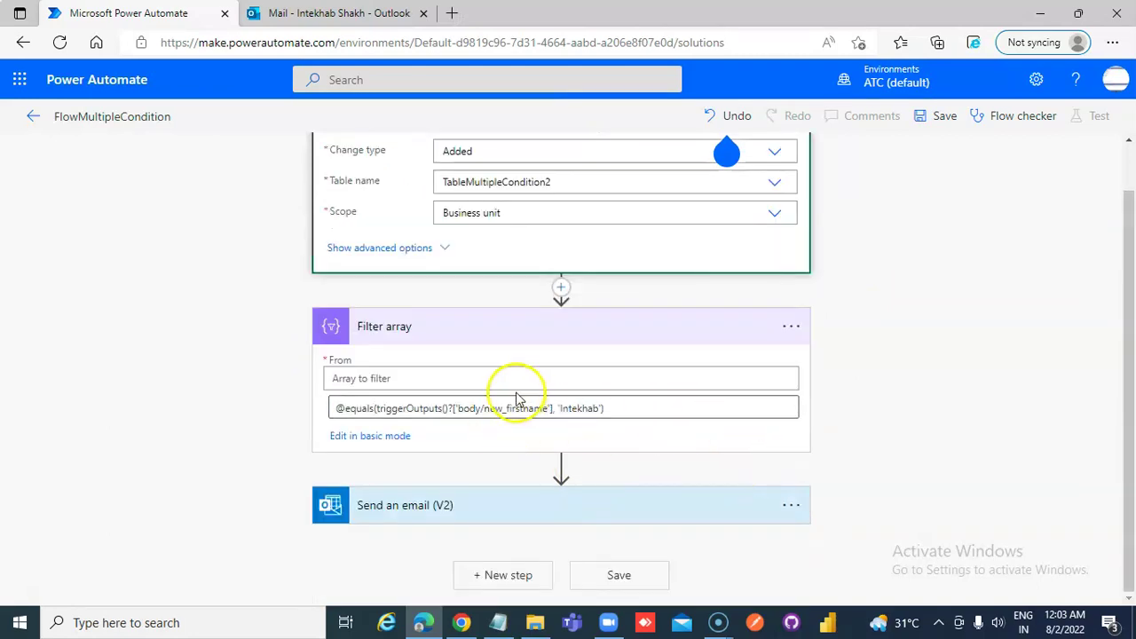
Change the Filter array condition from FirstName to new_lastname and select its expression text.
left_click(386, 436)
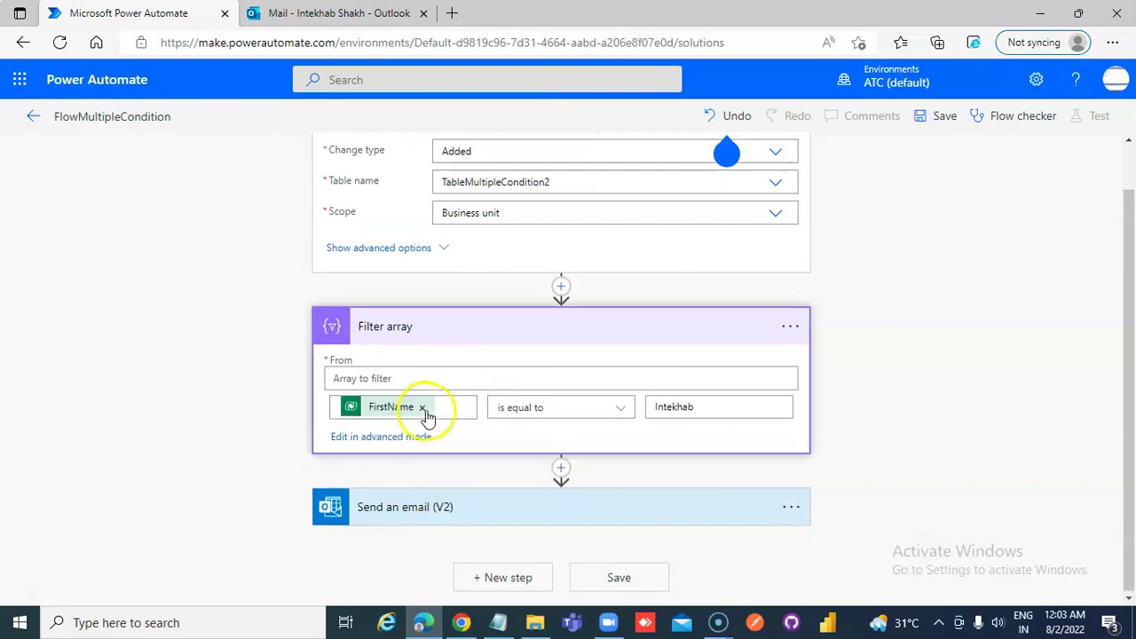
left_click(423, 407)
scroll(646, 532, "down", 5)
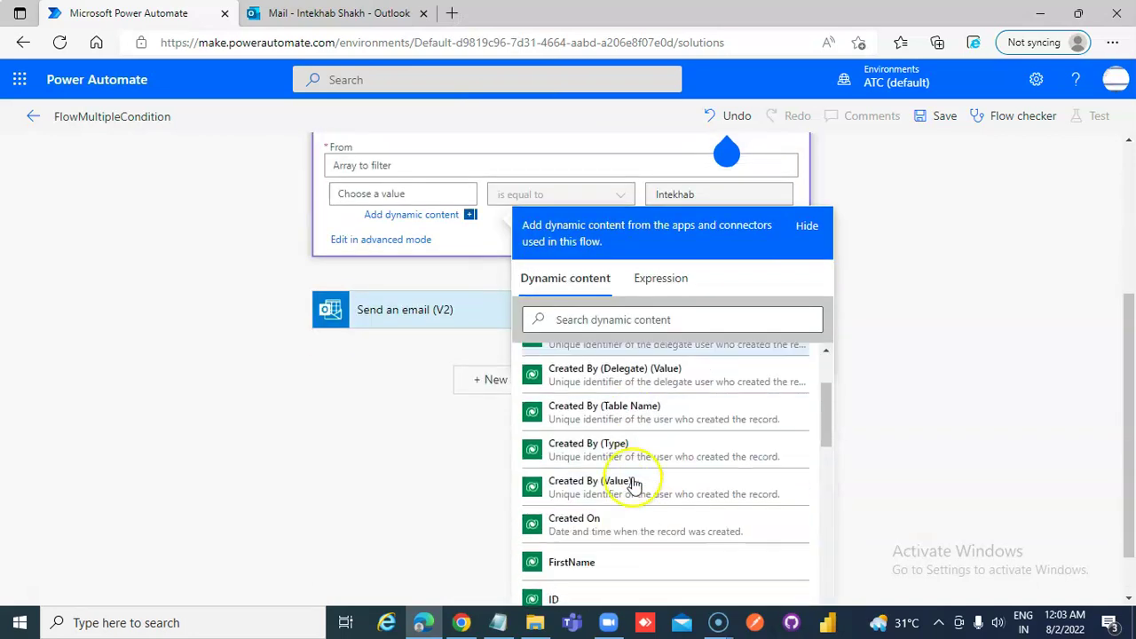
scroll(639, 488, "down", 2)
left_click(593, 481)
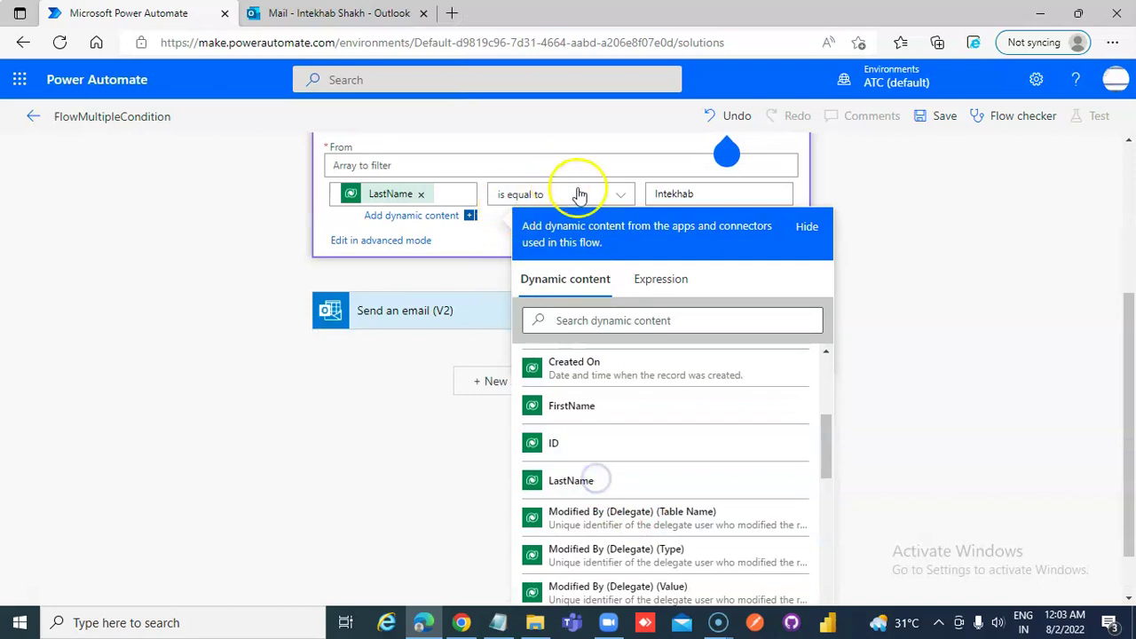
double_click(701, 194)
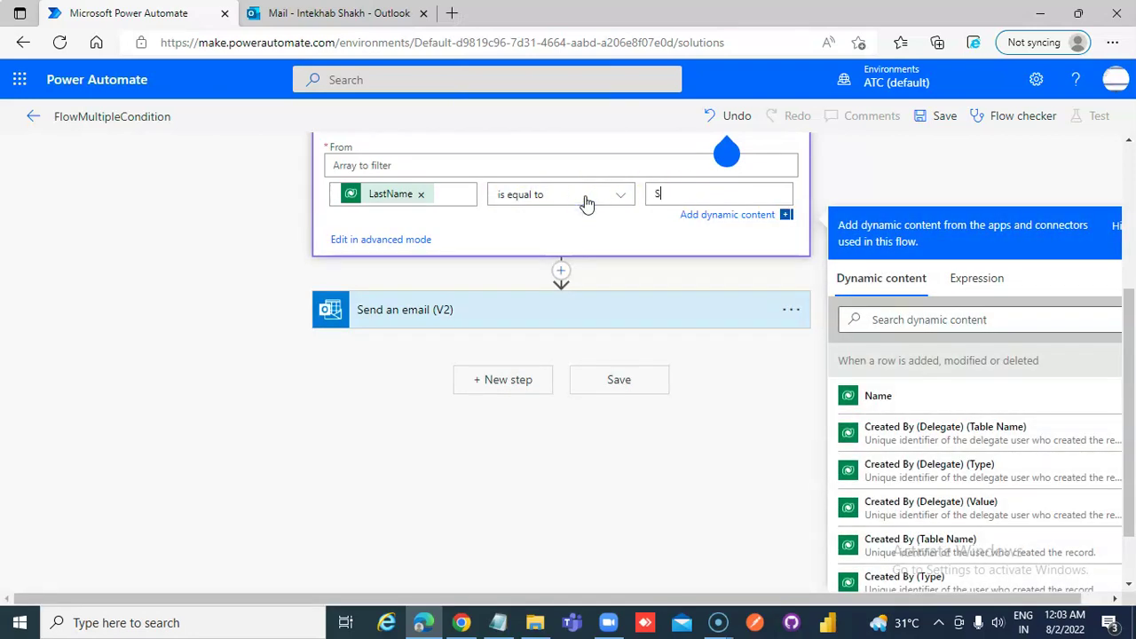
scroll(479, 355, "up", 3)
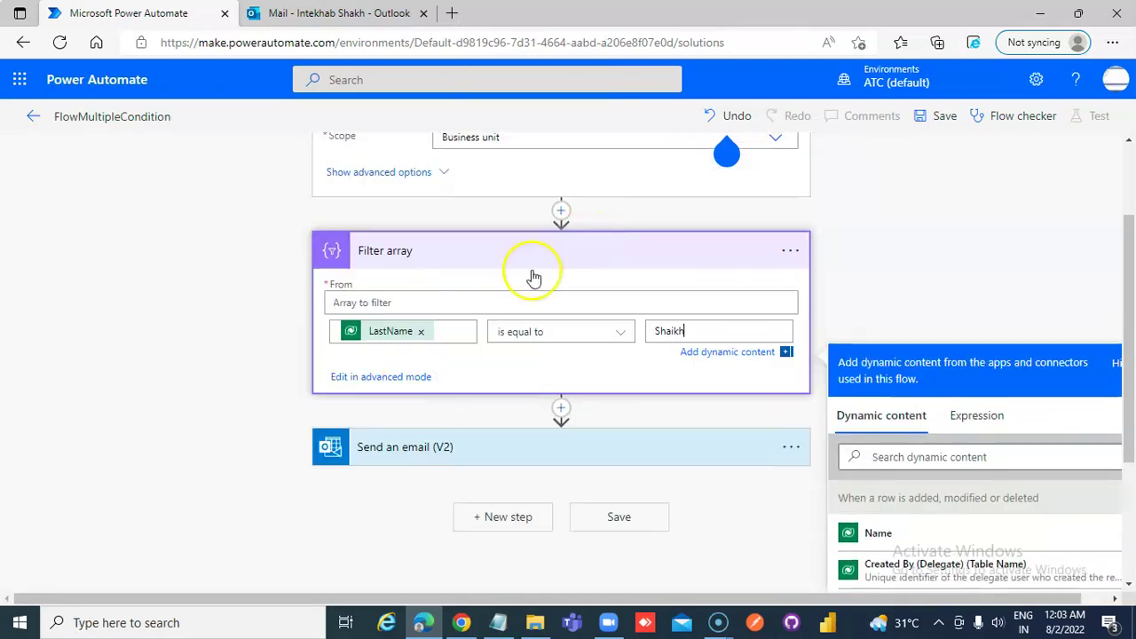
left_click(385, 378)
left_click_drag(668, 399, 230, 385)
key("ctrl+c")
Open the trigger step's Settings panel to edit its trigger conditions.
scroll(866, 317, "up", 1)
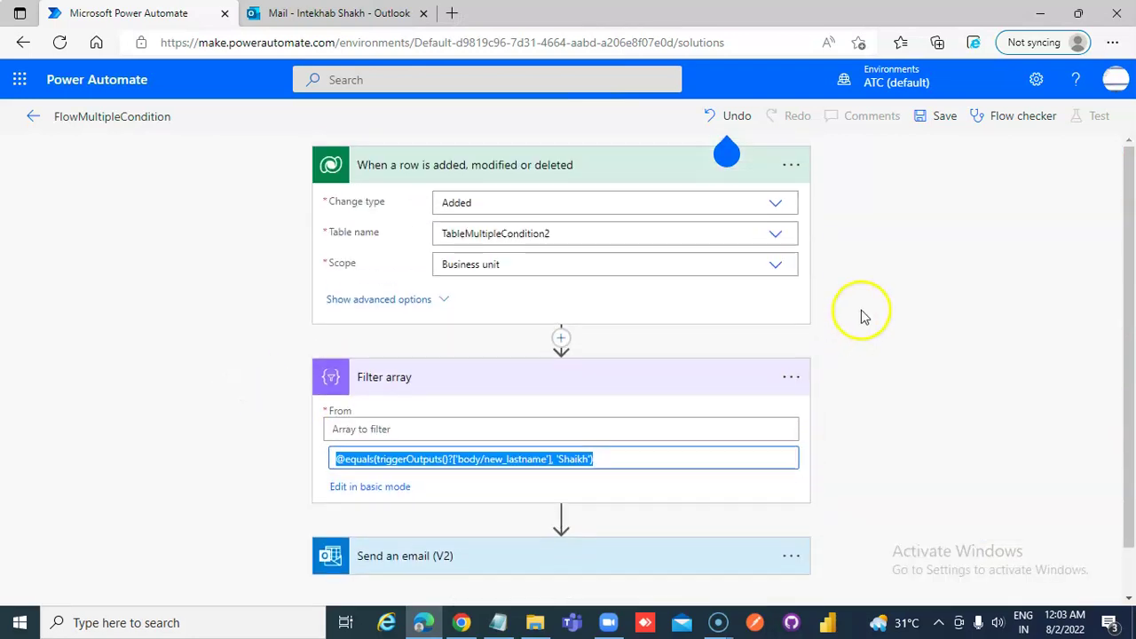
left_click(790, 165)
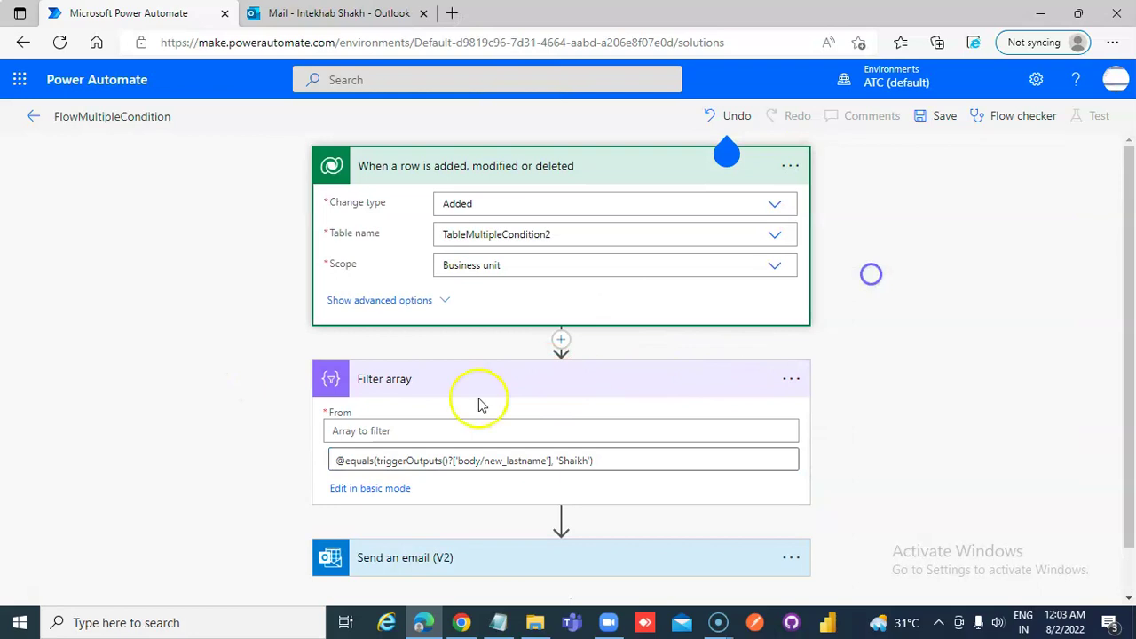
left_click(866, 282)
Add a second trigger condition with the pasted new_lastname expression and confirm it.
scroll(457, 355, "down", 2)
left_click(367, 323)
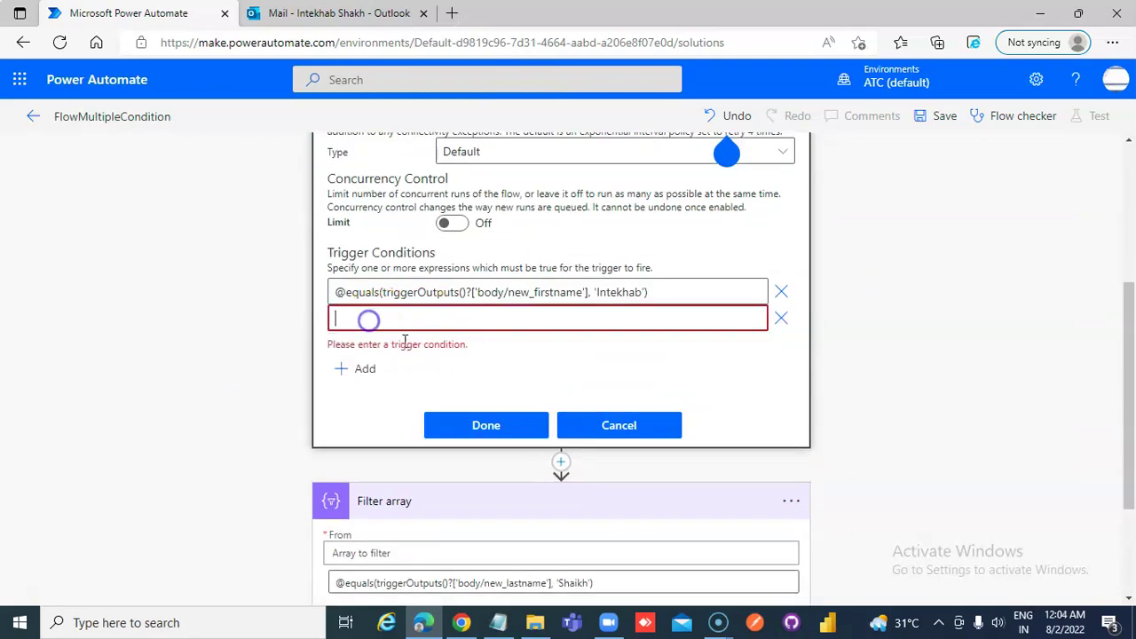
key("ctrl+v")
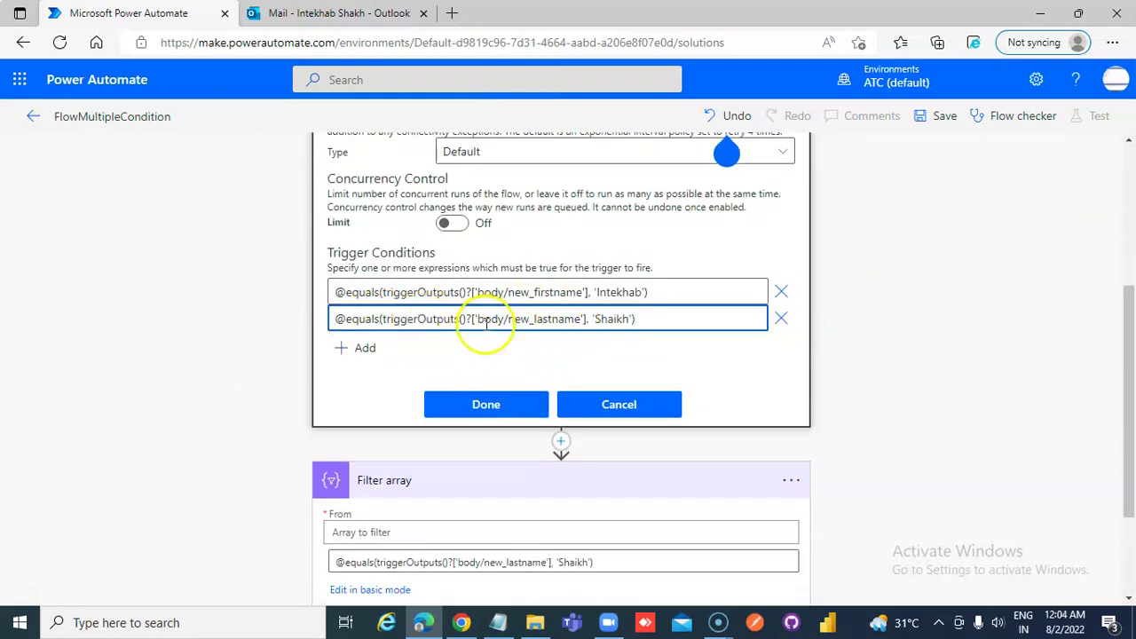
left_click(497, 404)
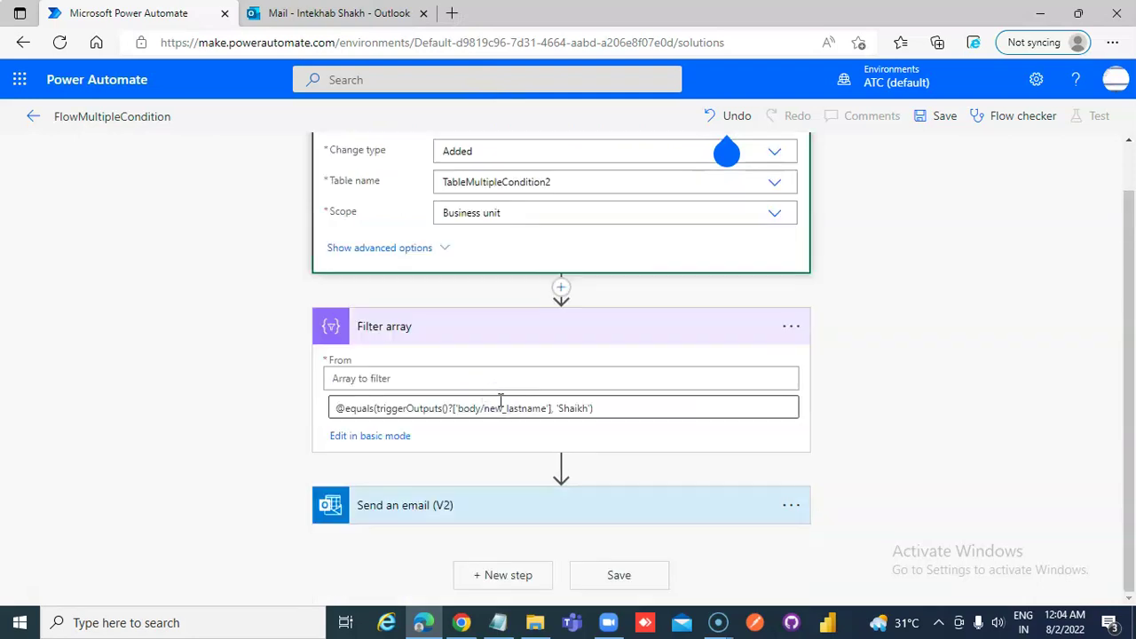
Delete the Filter array step from the flow.
left_click(789, 335)
left_click(790, 327)
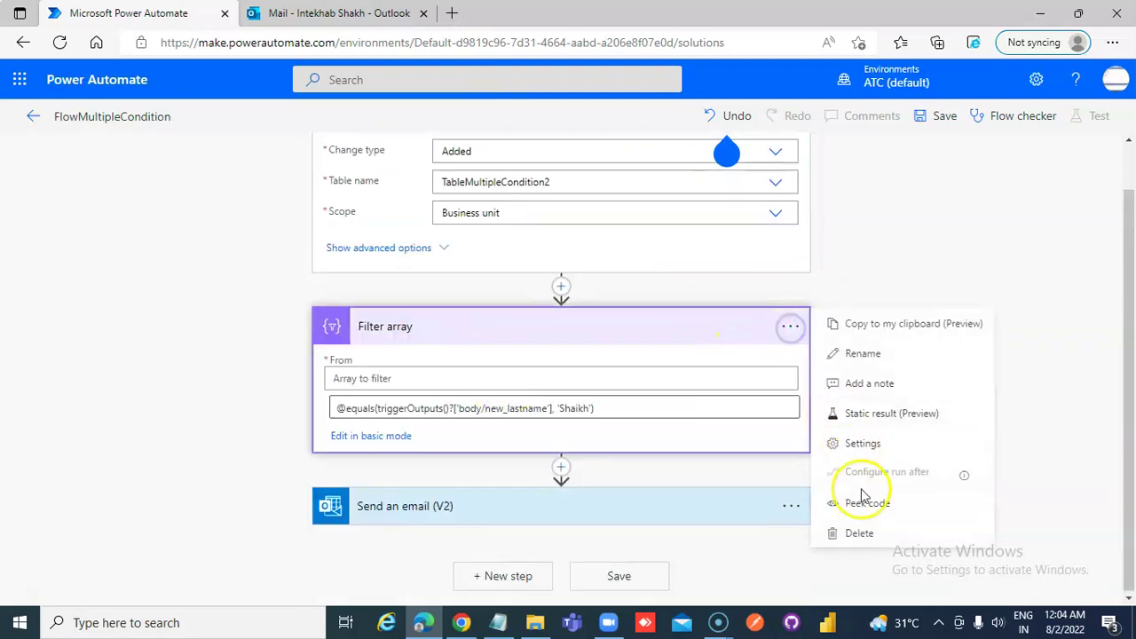
left_click(852, 533)
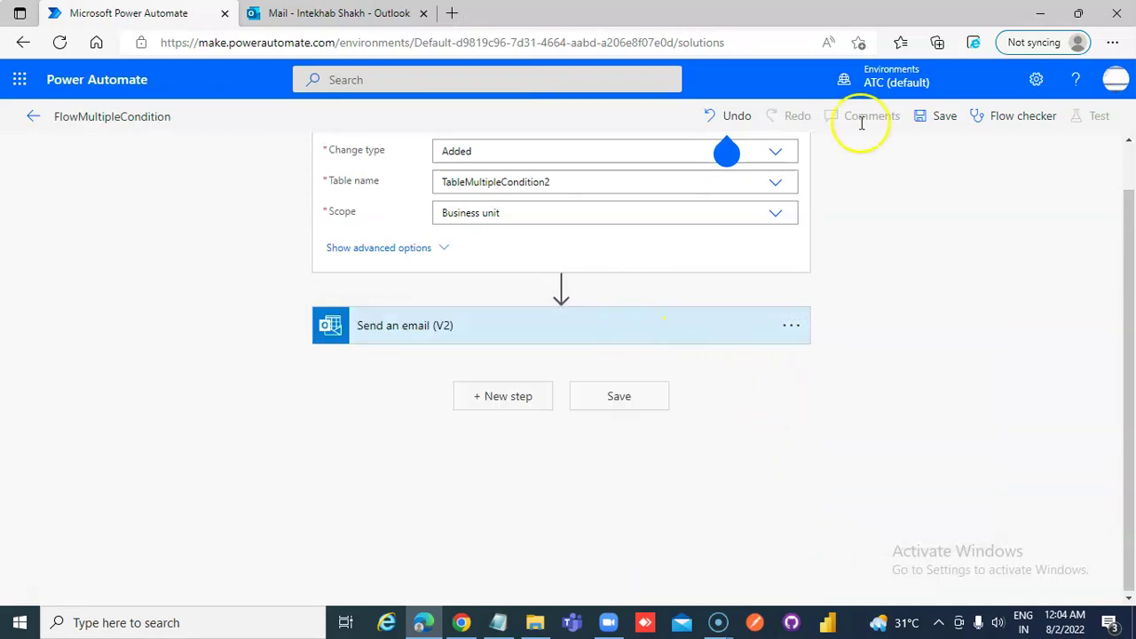
Save FlowMultipleCondition, then open Power Automate's Solutions page in a second browser tab.
left_click(944, 117)
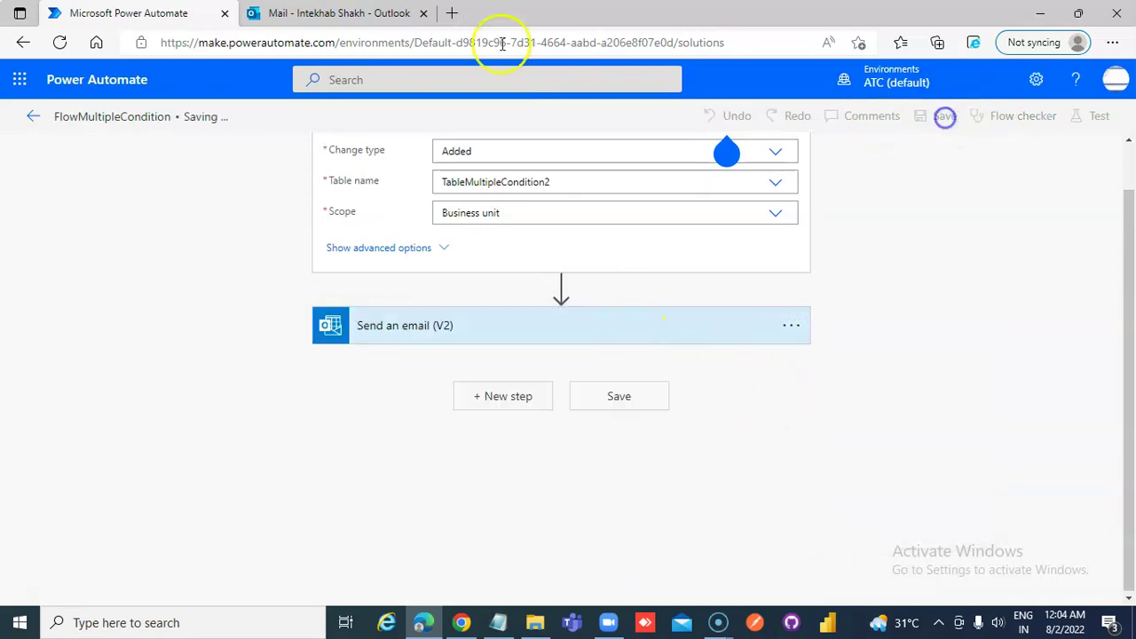
left_click(453, 13)
left_click(263, 70)
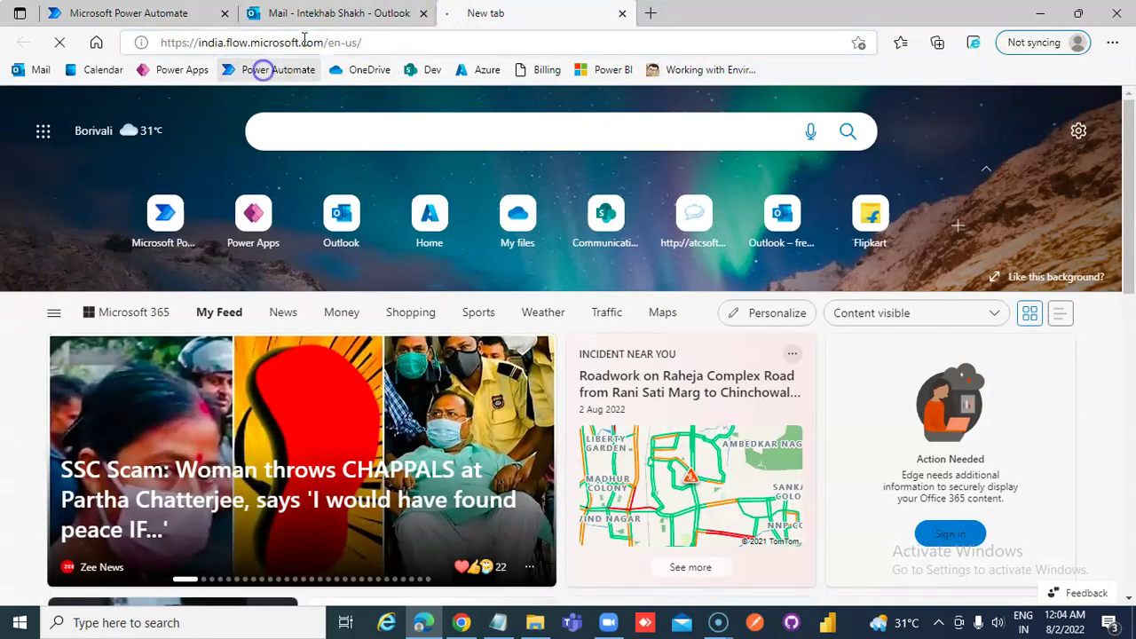
left_click(160, 13)
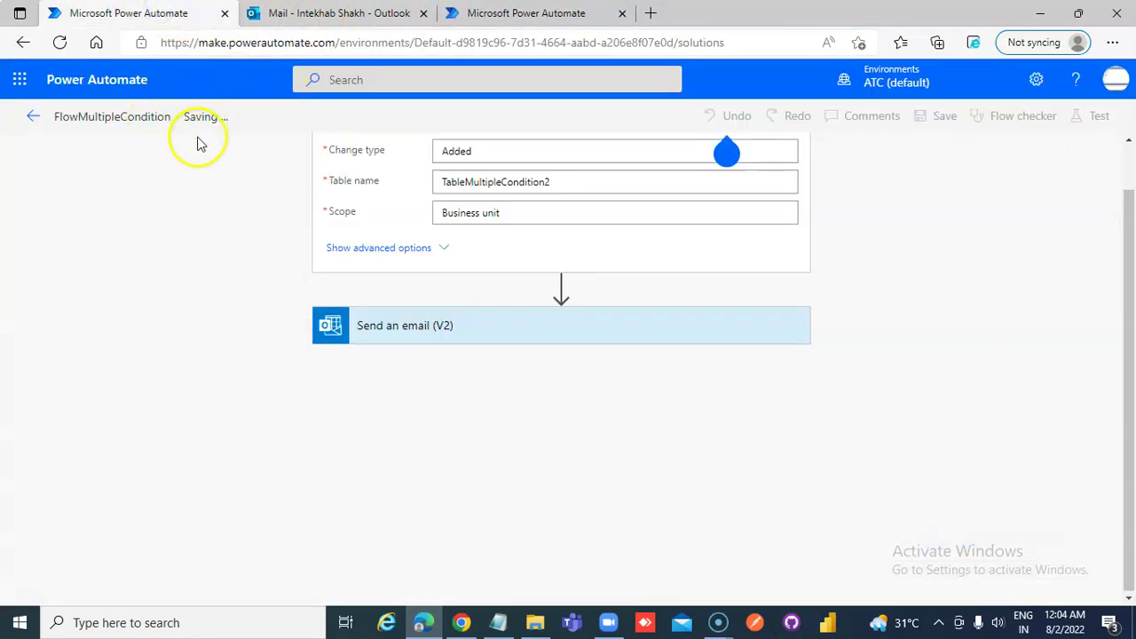
left_click(509, 13)
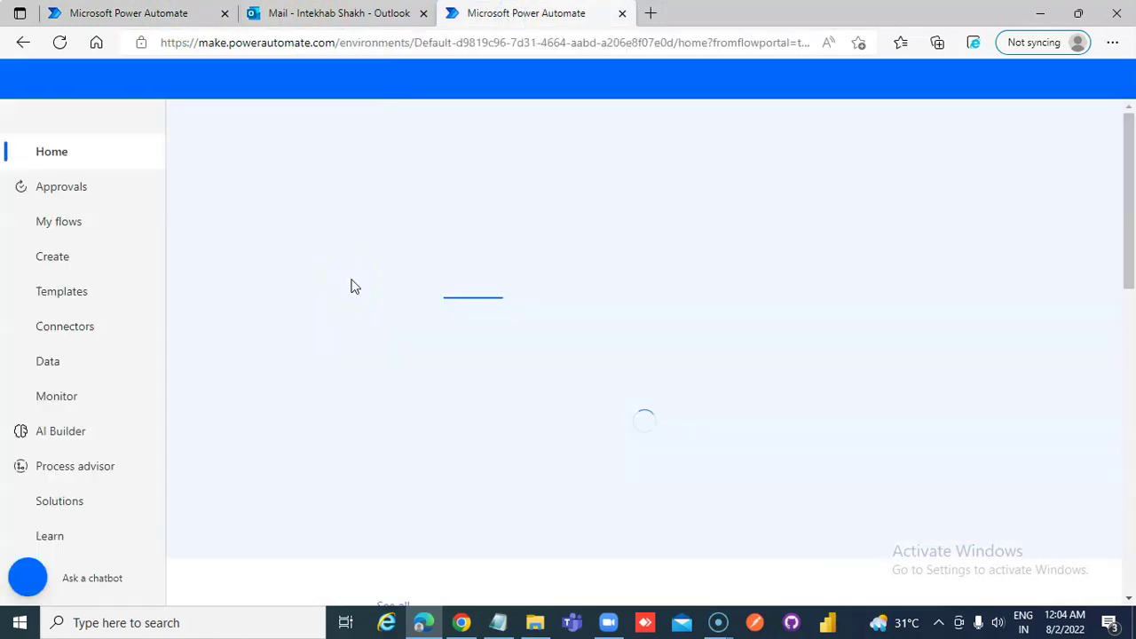
left_click(73, 506)
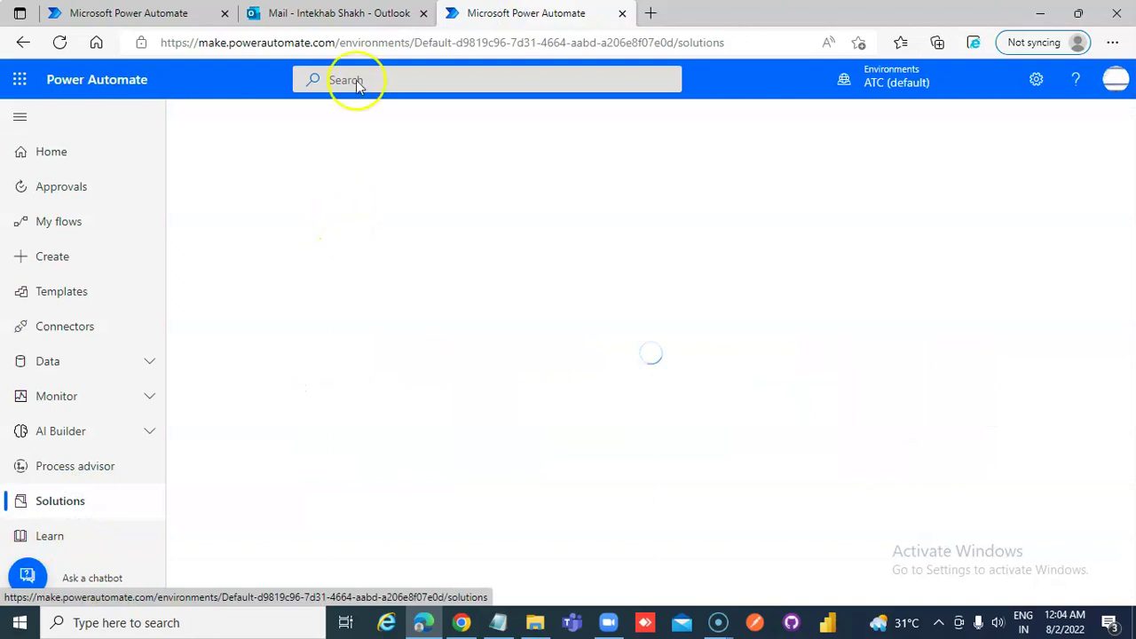
Select and delete the five earlier flow test emails in Outlook, then return to Solutions.
left_click(331, 12)
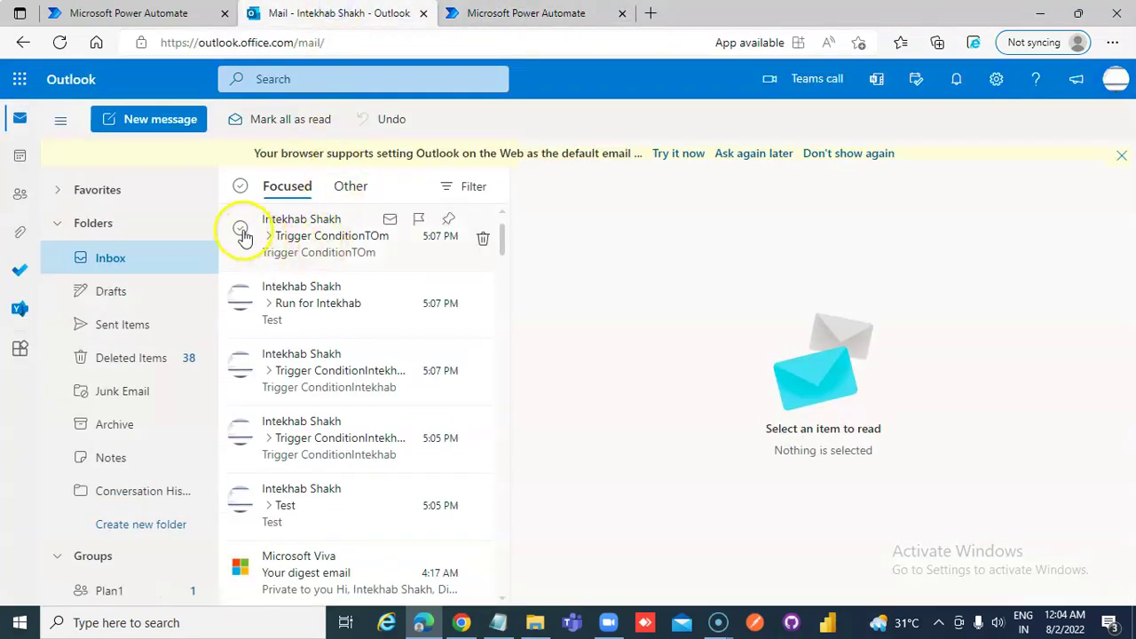
left_click(241, 299)
left_click(243, 360)
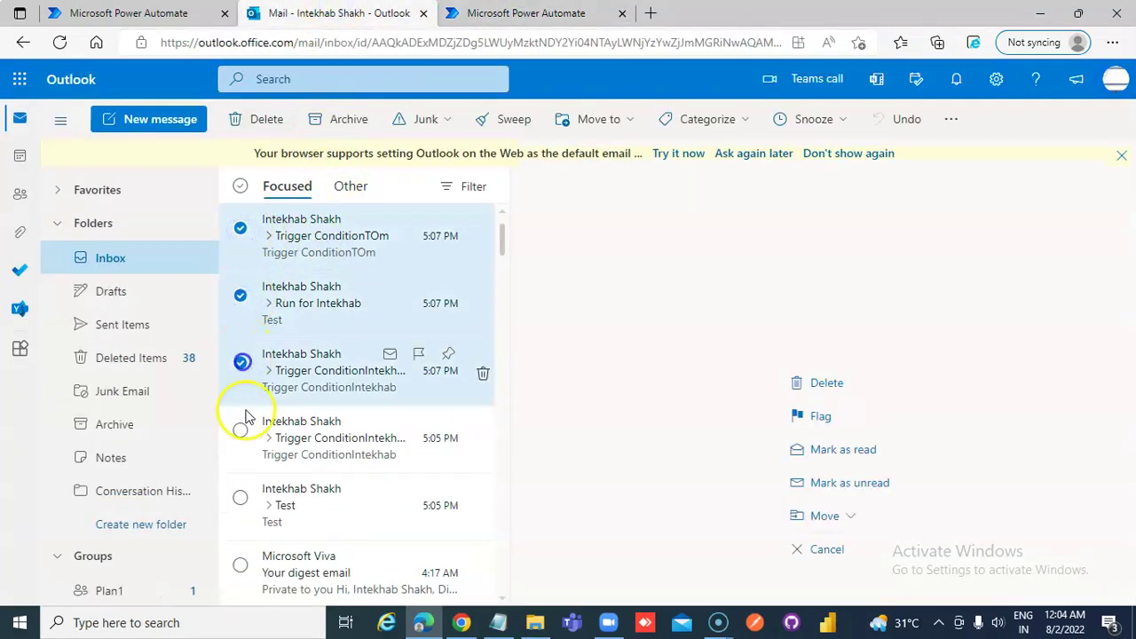
left_click(243, 431)
left_click(241, 497)
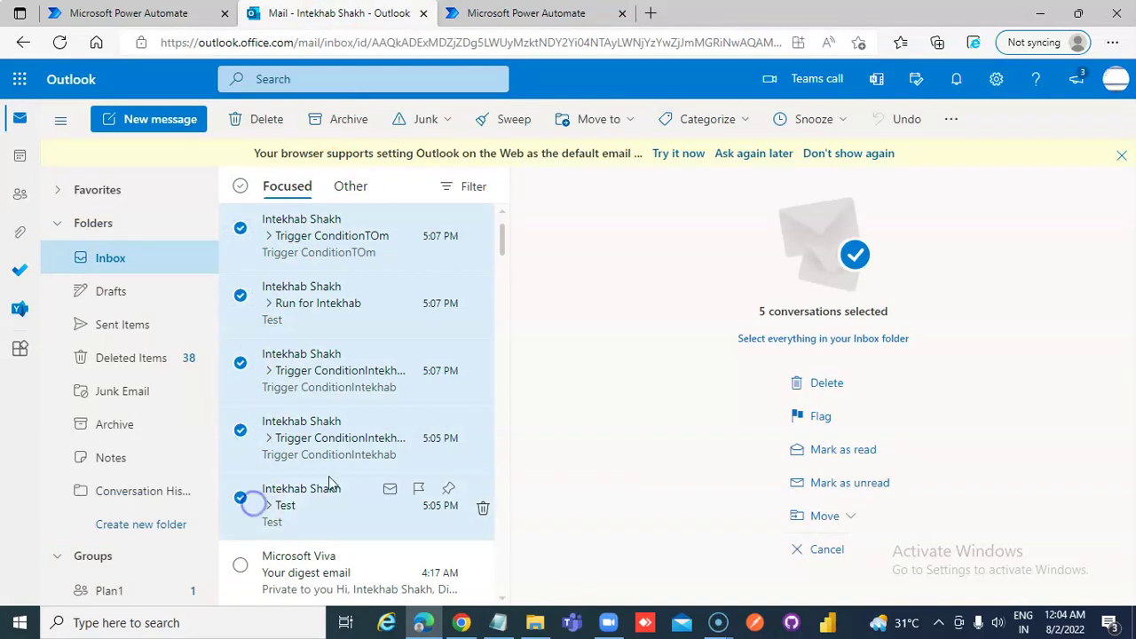
right_click(411, 384)
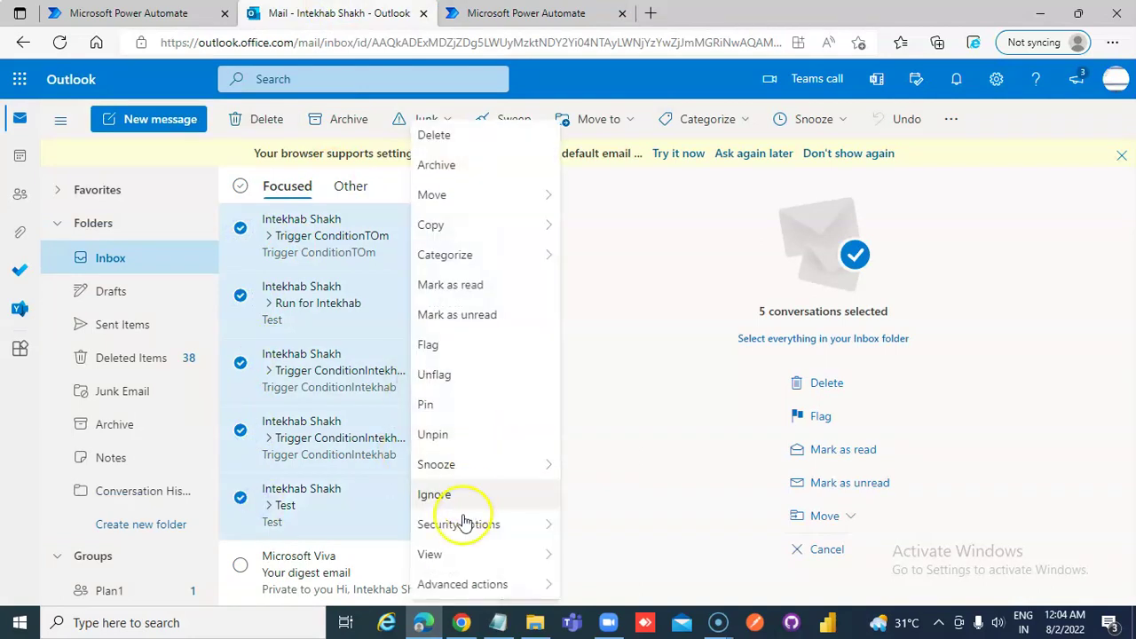
left_click(448, 138)
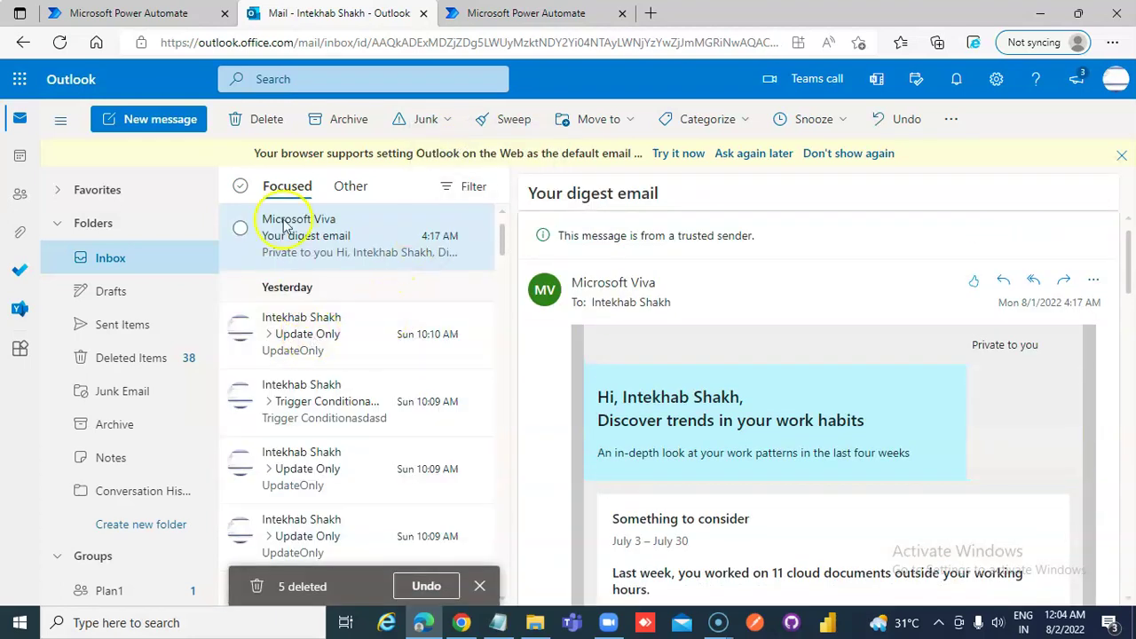
left_click(497, 12)
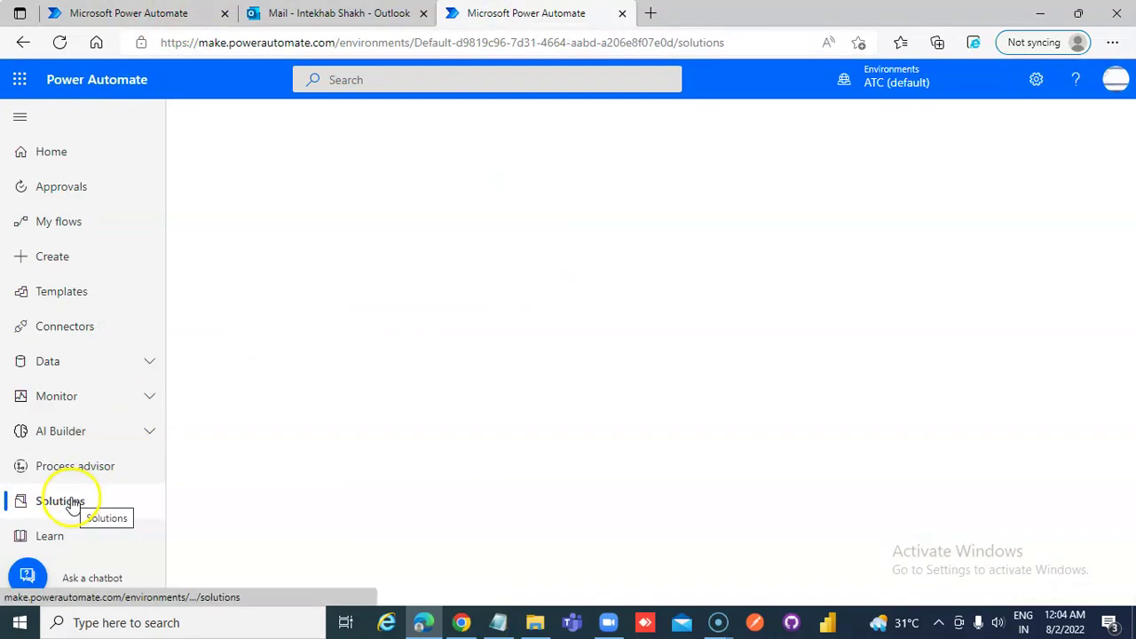
Open the SolMultipleCondition solution and save the FlowMultipleCondition flow.
left_click(122, 13)
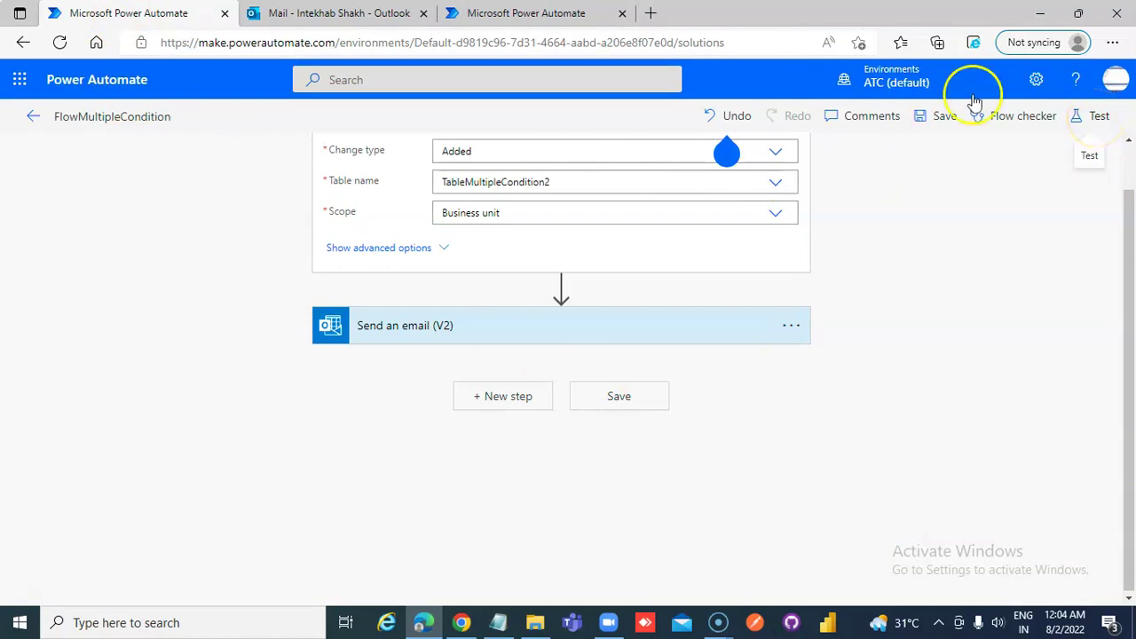
left_click(527, 13)
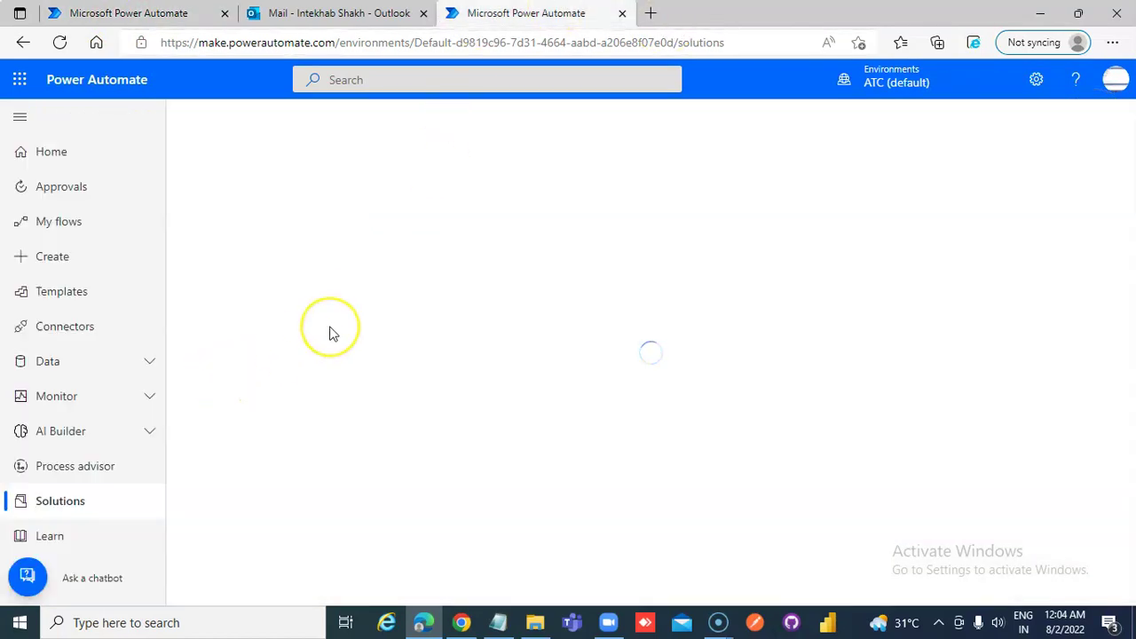
left_click(142, 13)
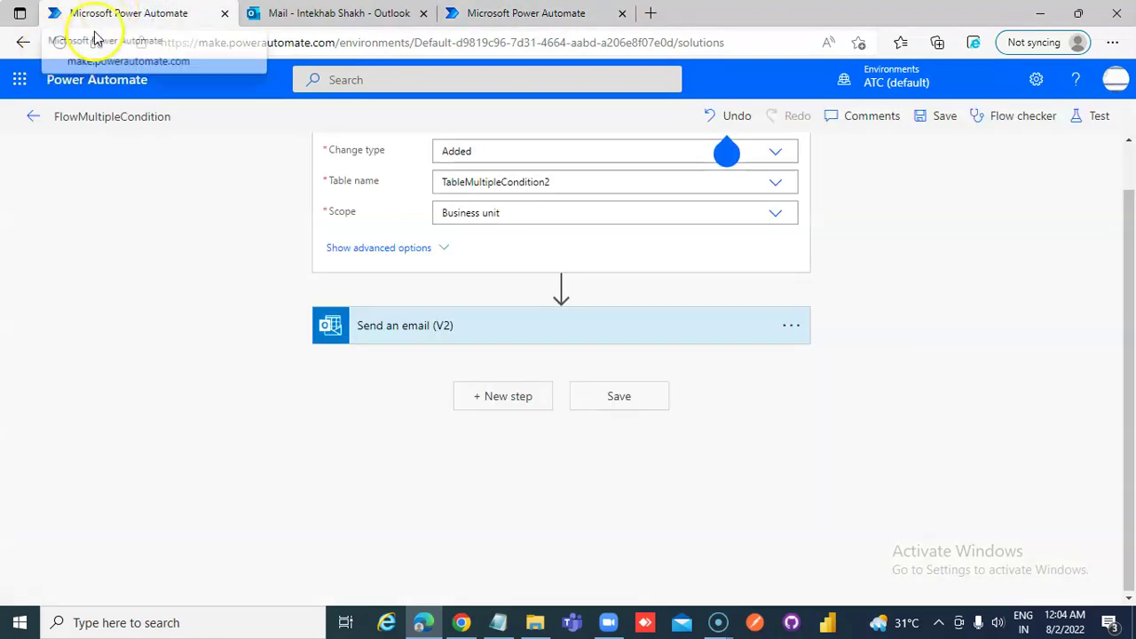
left_click(484, 11)
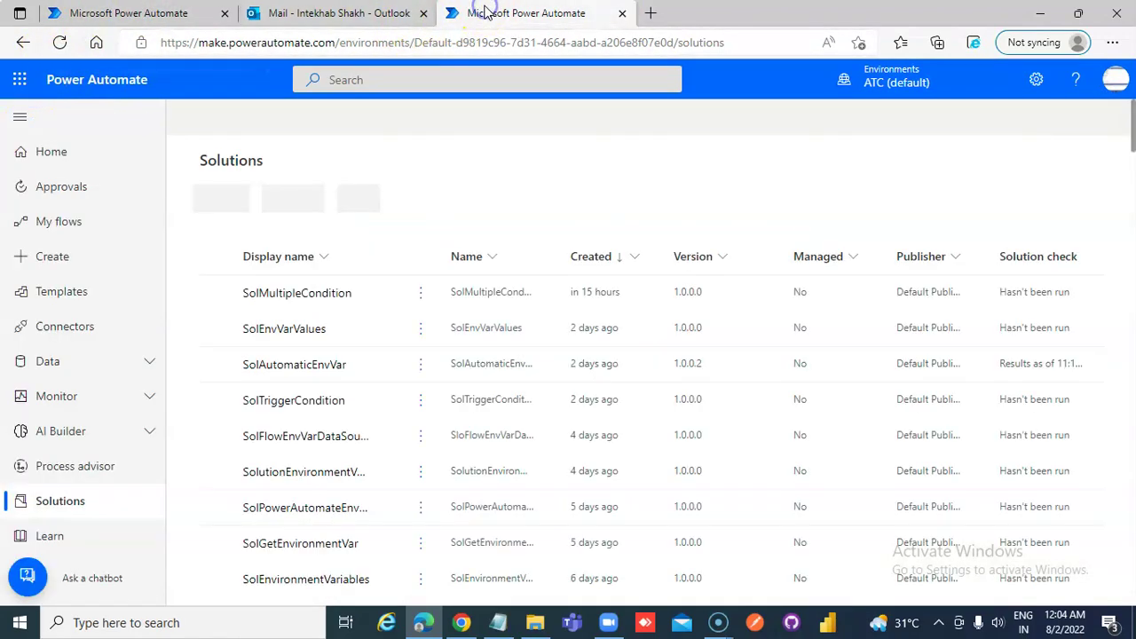
left_click(316, 300)
left_click(118, 16)
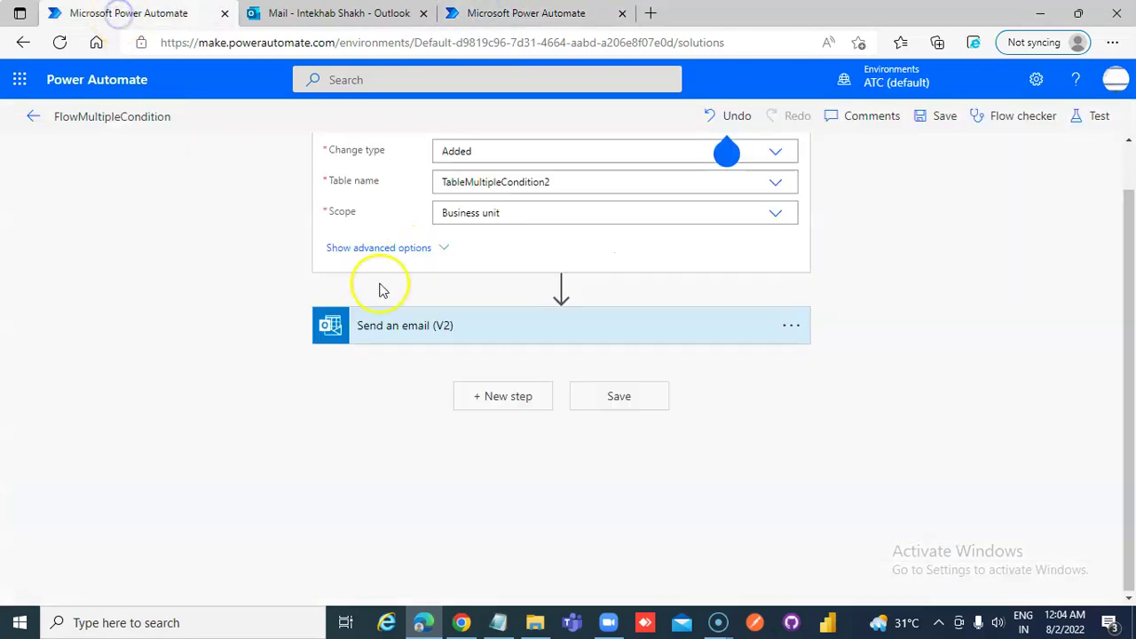
left_click(932, 123)
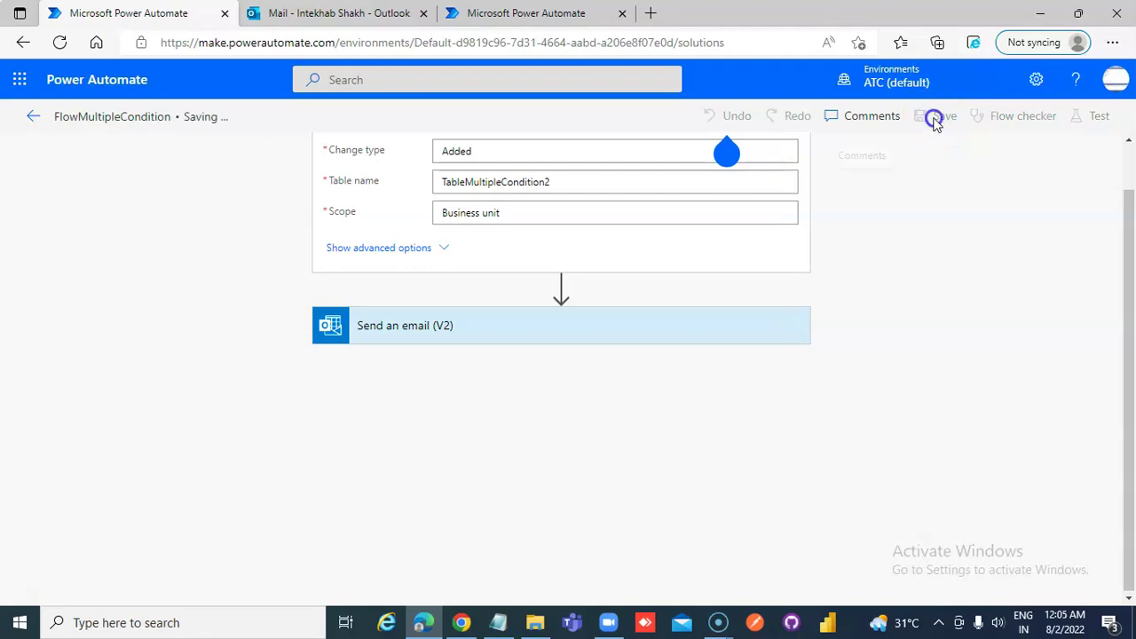
Filter the solution to its tables and open TableMultipleCondition2.
left_click(490, 12)
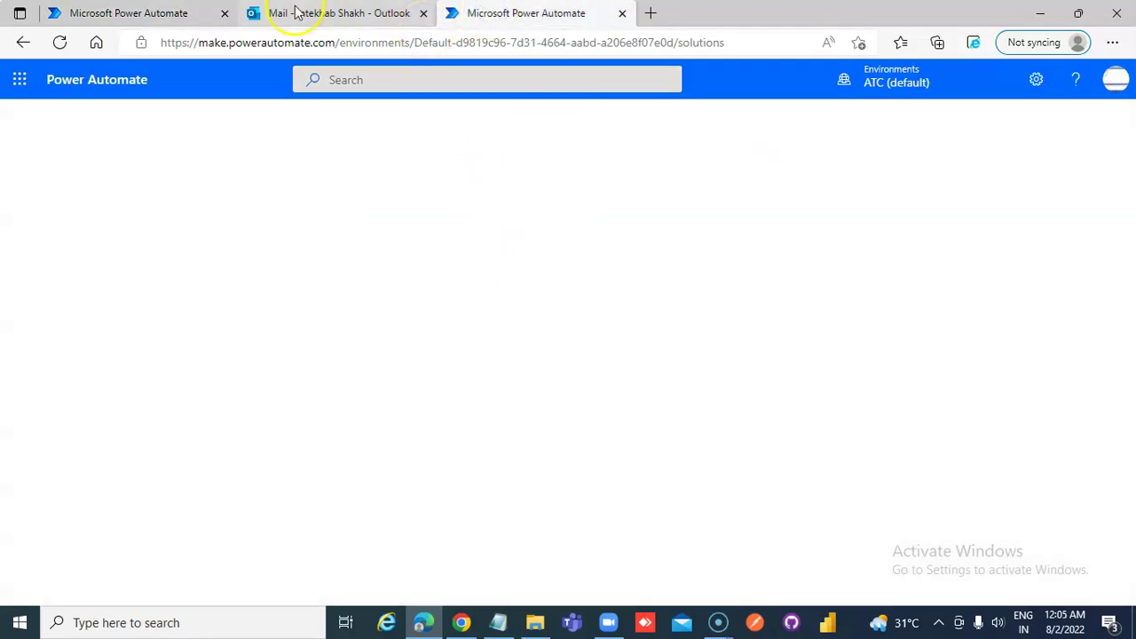
left_click(182, 11)
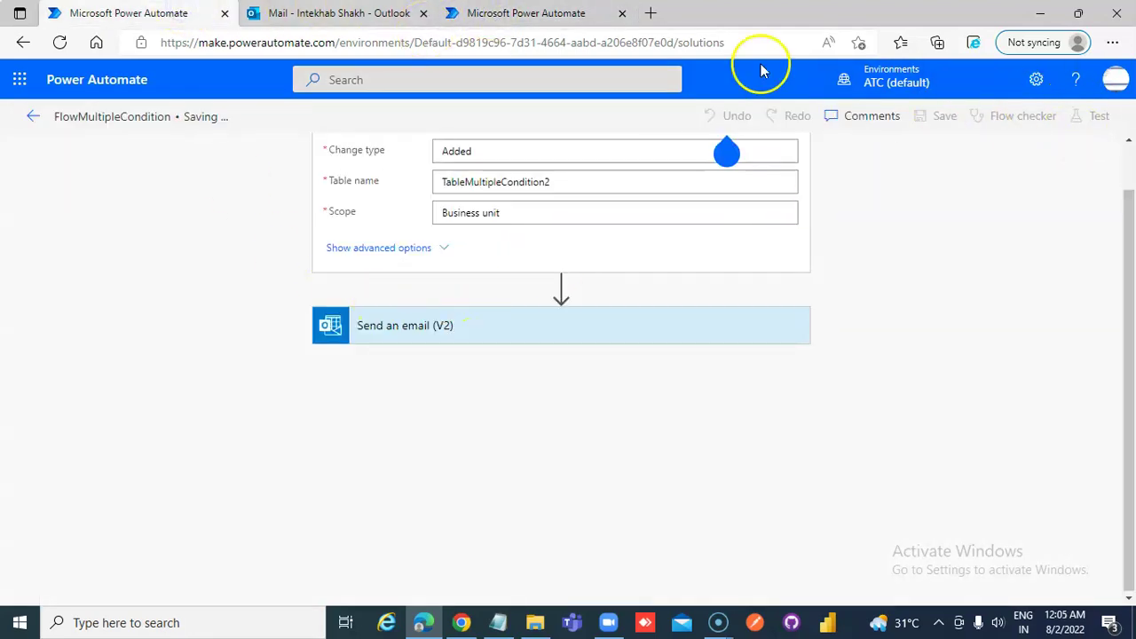
left_click(520, 14)
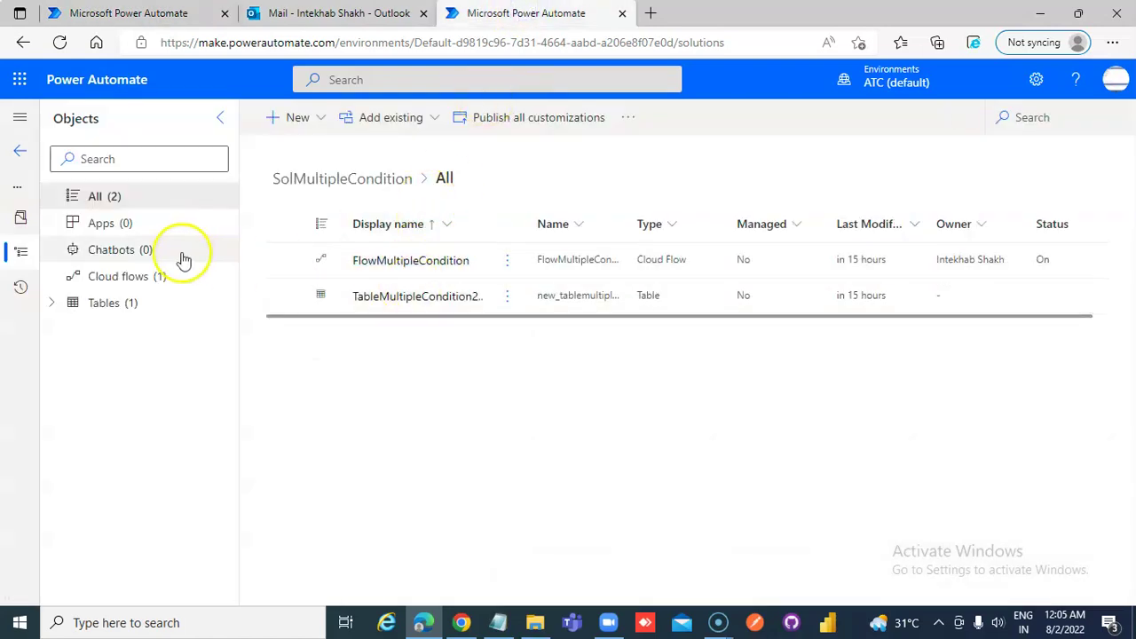
left_click(113, 303)
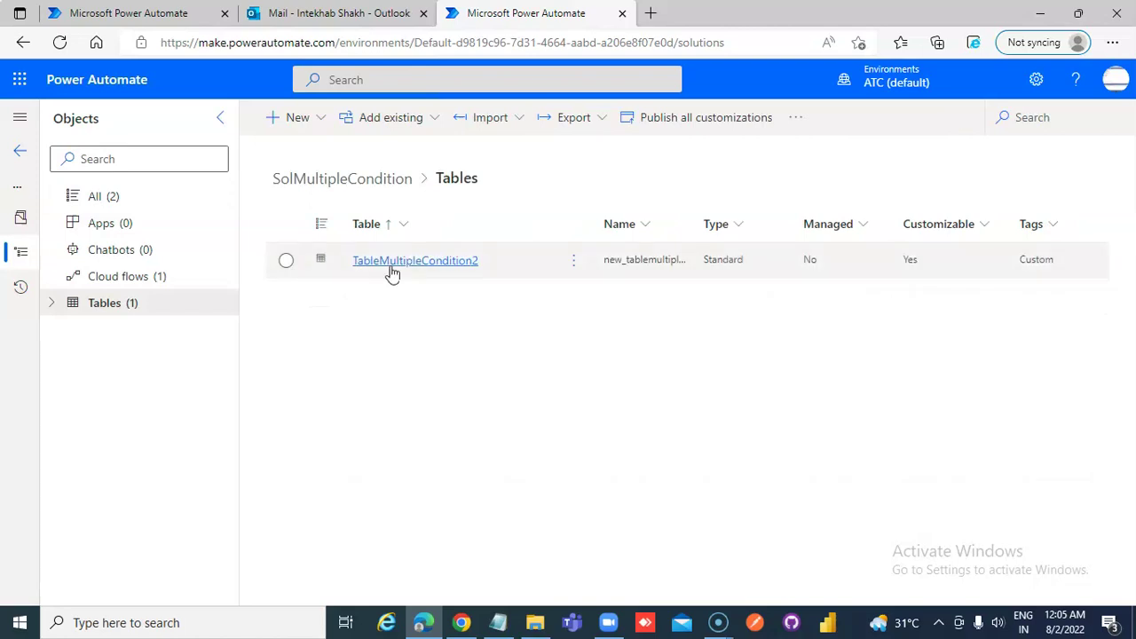
left_click(391, 263)
Start a manual test of FlowMultipleCondition so it waits for a trigger.
left_click(127, 12)
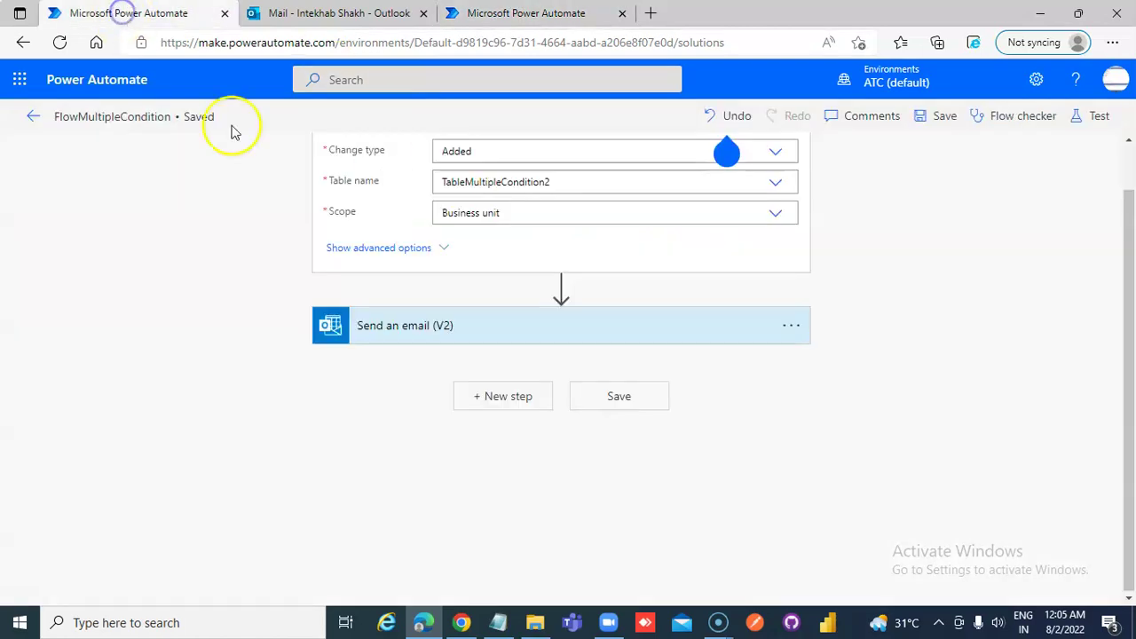
left_click(1098, 117)
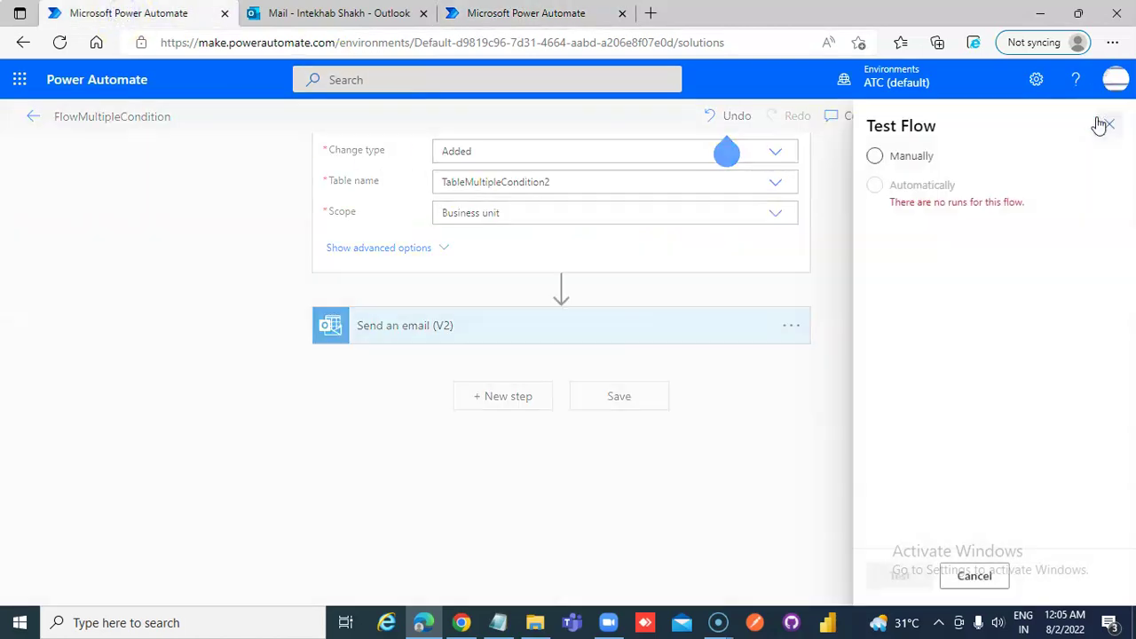
left_click(874, 156)
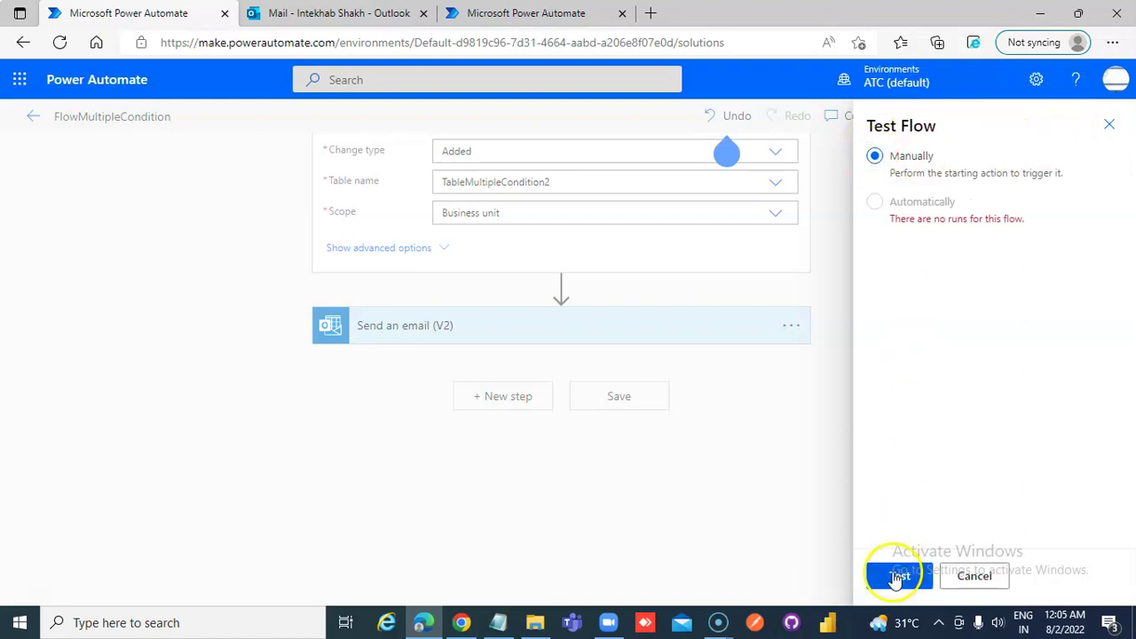
left_click(898, 575)
Bring up the TableMultipleCondition2 table page in the other tab.
left_click(497, 12)
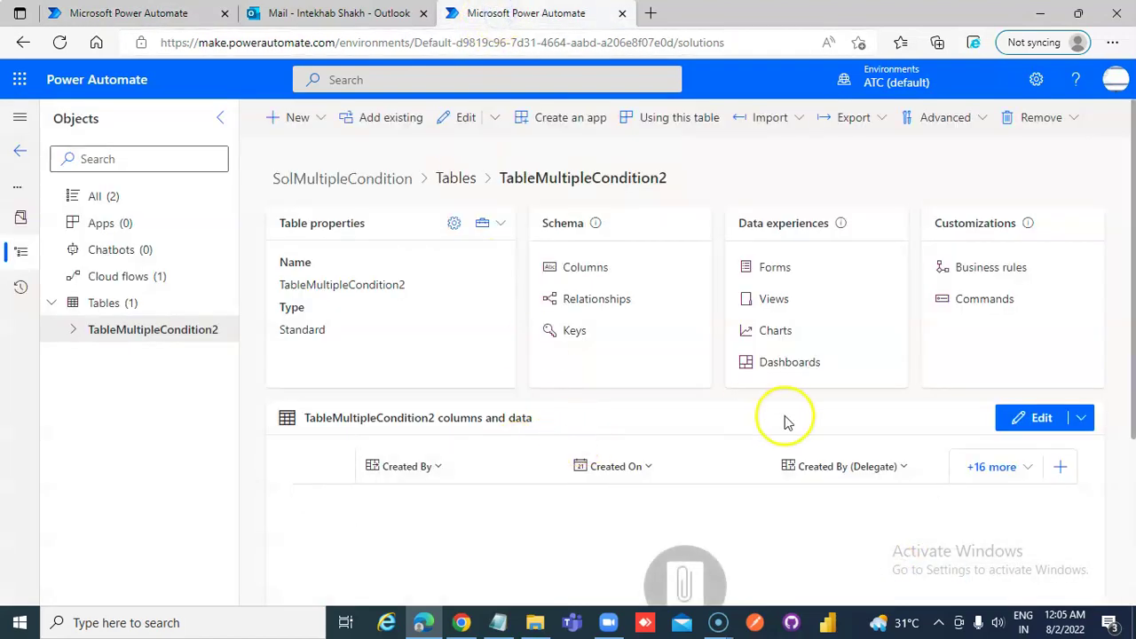
left_click(162, 11)
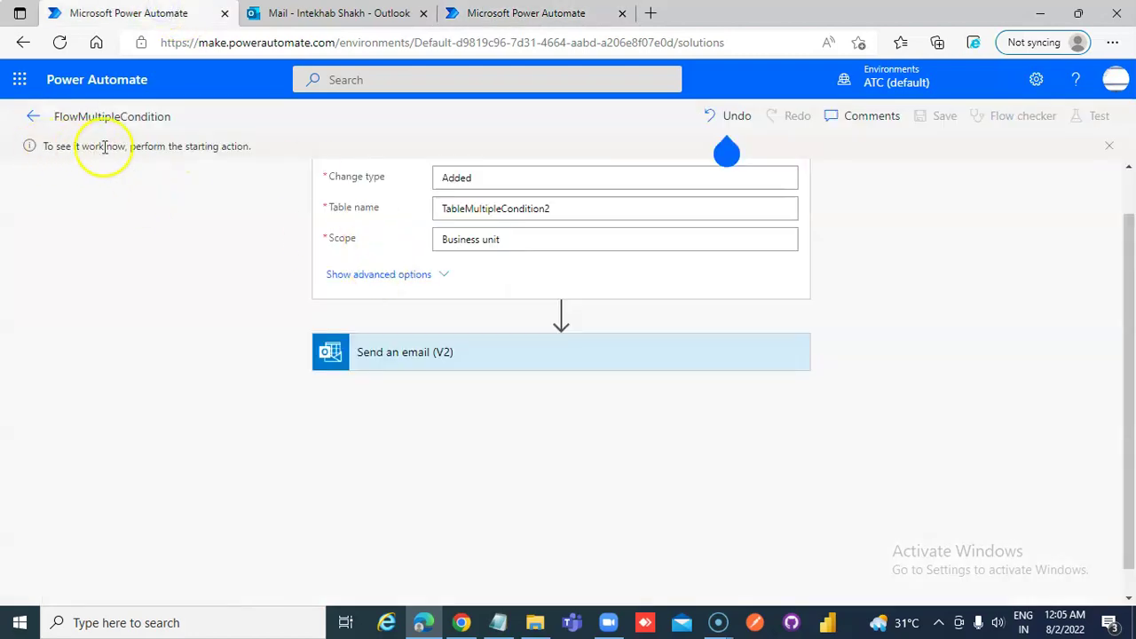
left_click(479, 13)
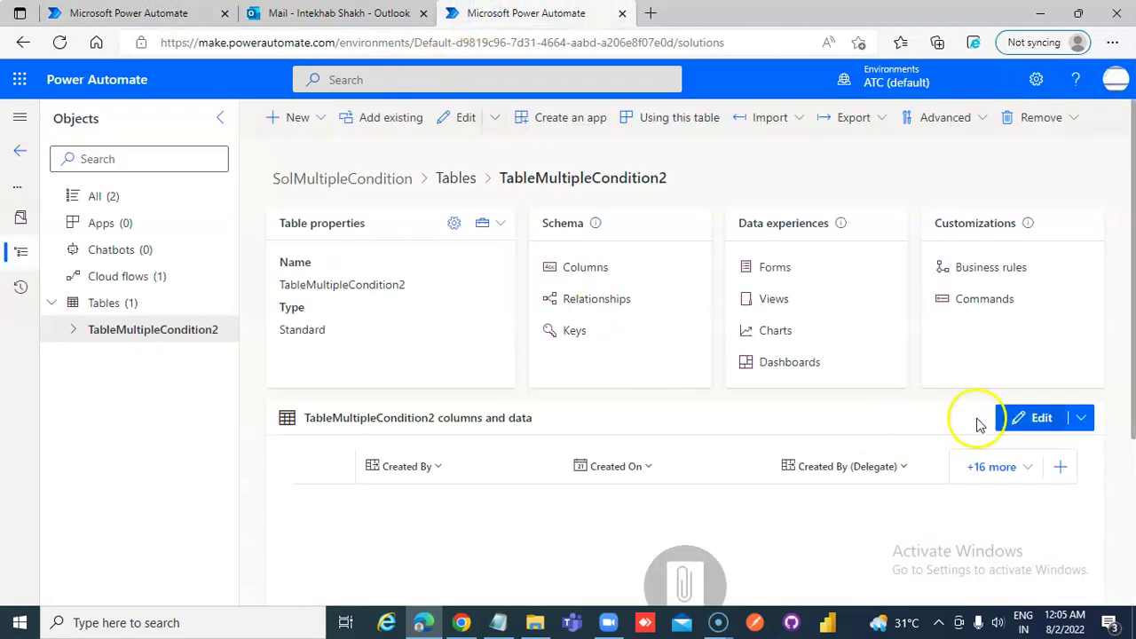
Open the table's data for editing and clear every column in the column chooser.
left_click(1034, 421)
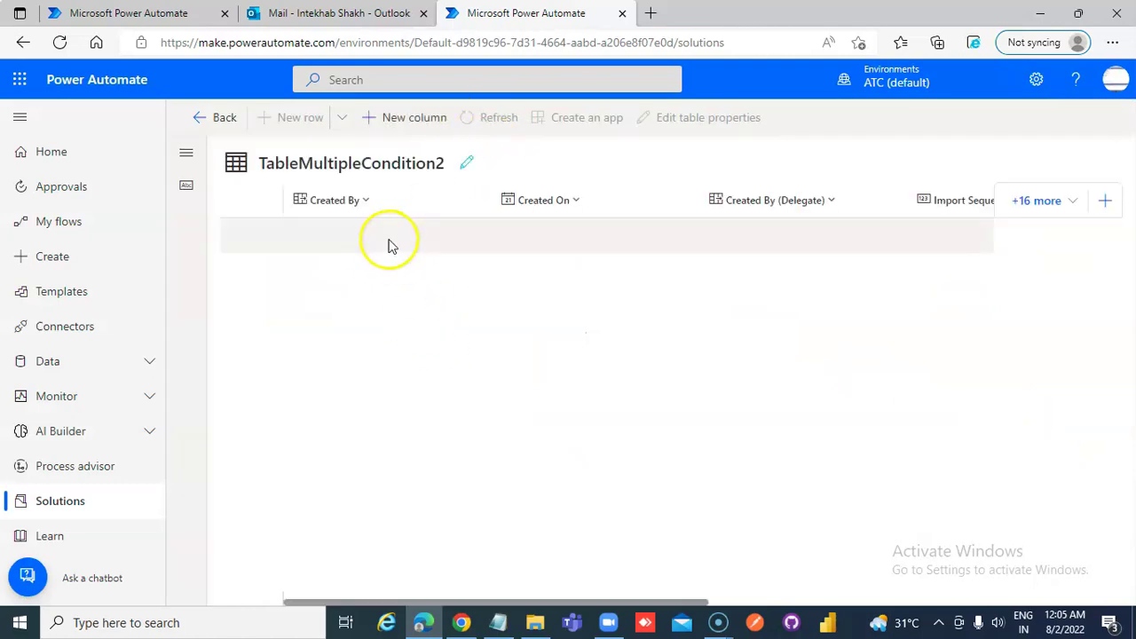
left_click(1079, 202)
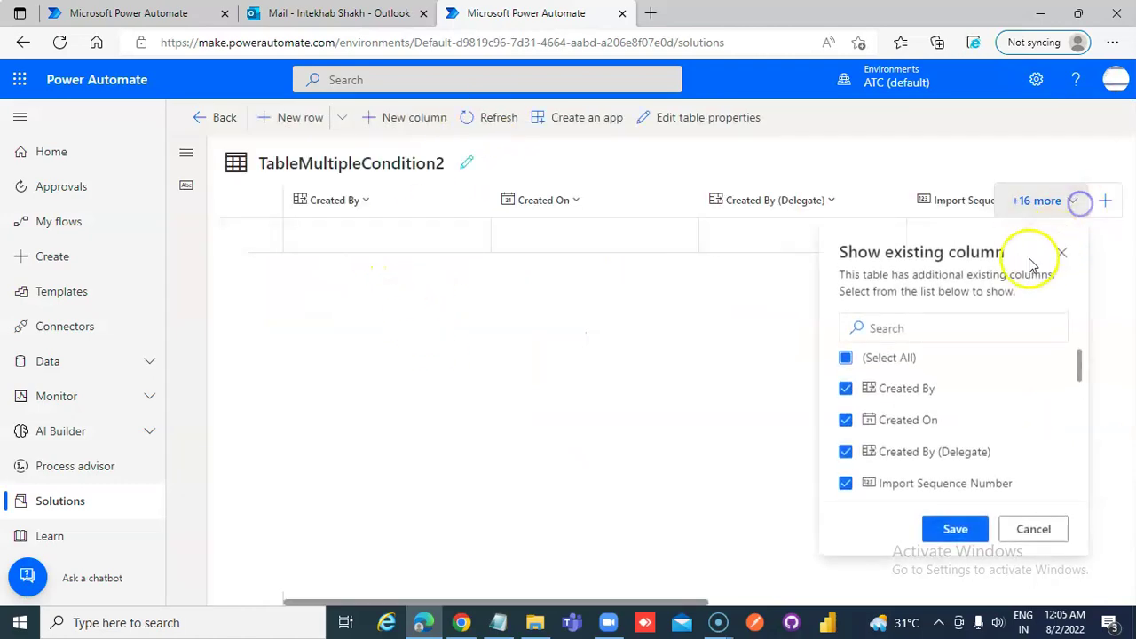
left_click(845, 358)
Check the ID and Name columns in the column list.
scroll(868, 416, "down", 3)
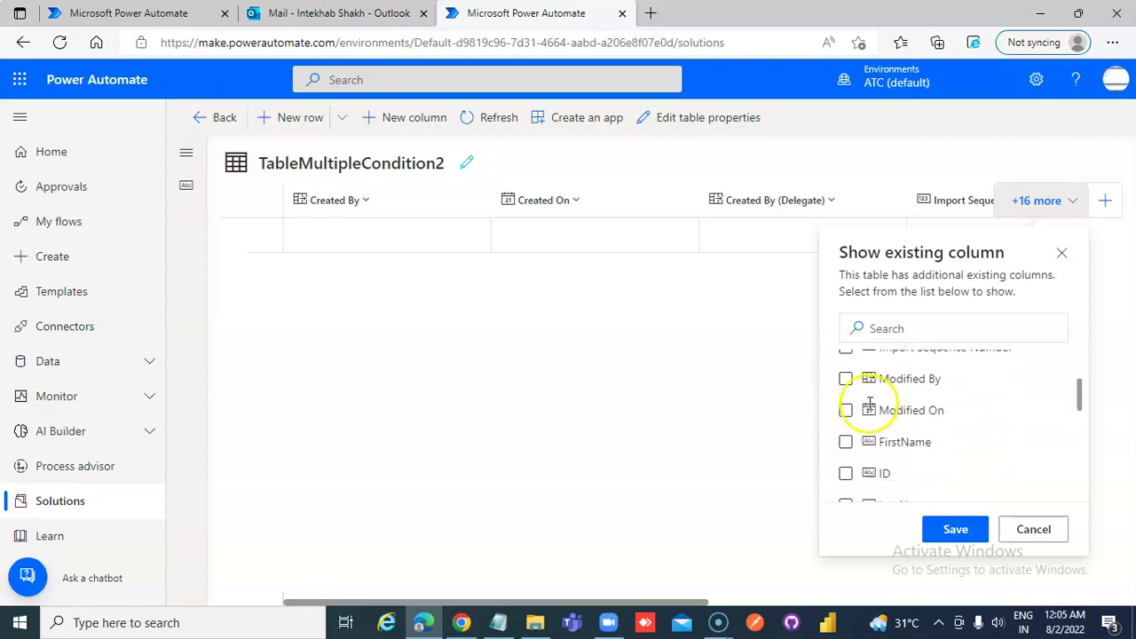
left_click(845, 476)
scroll(887, 462, "down", 1)
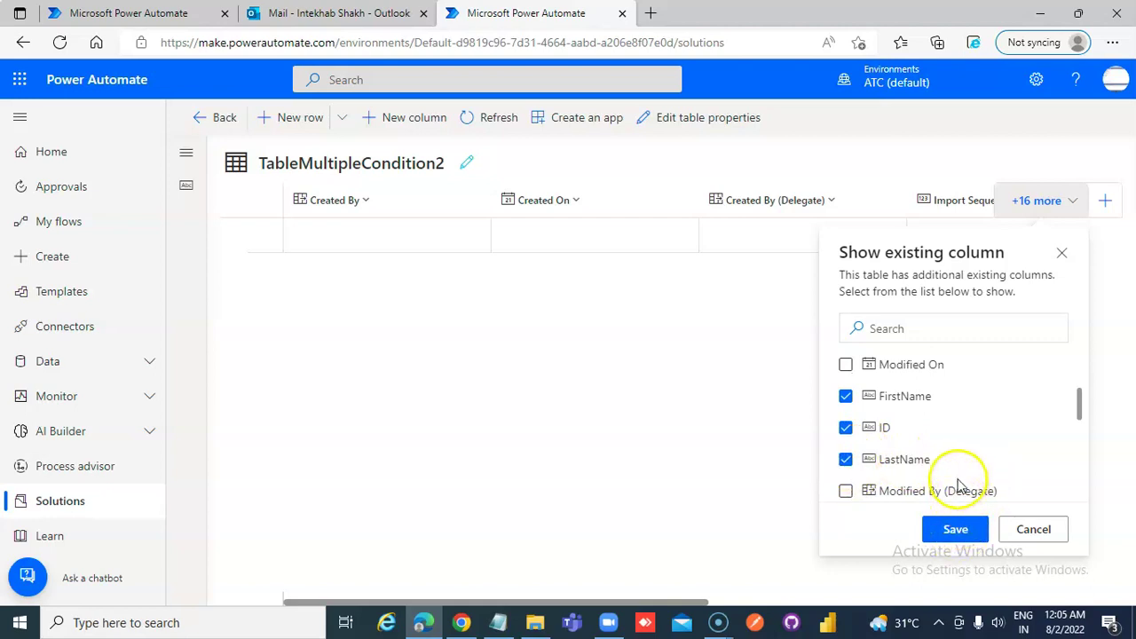
scroll(958, 484, "down", 3)
scroll(961, 477, "down", 5)
scroll(958, 476, "up", 10)
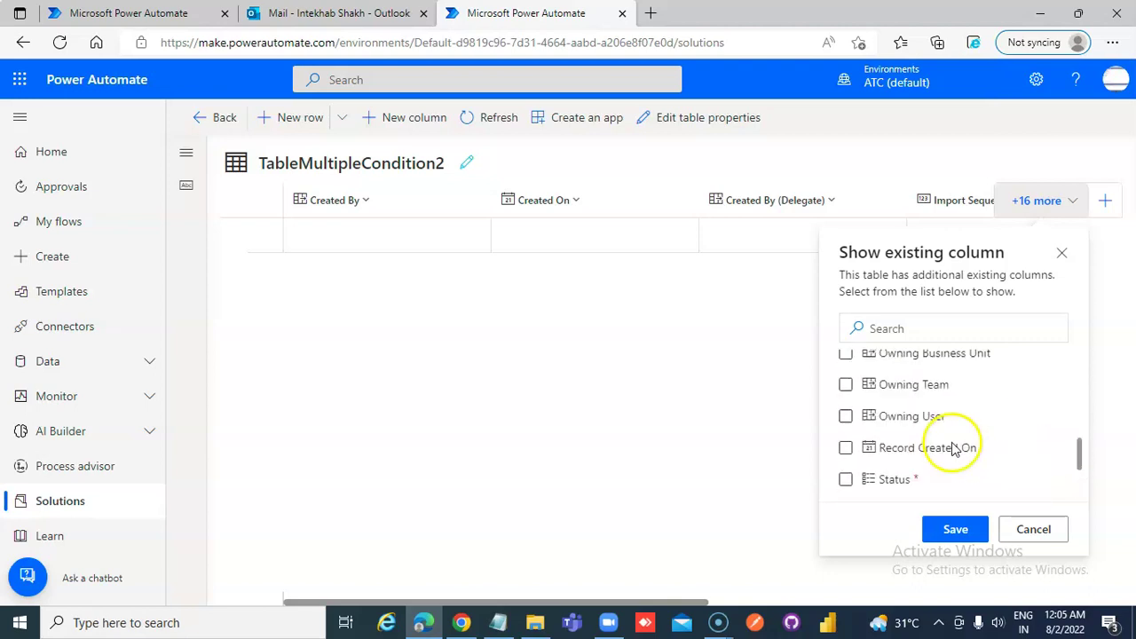
scroll(946, 437, "up", 1)
scroll(941, 421, "down", 3)
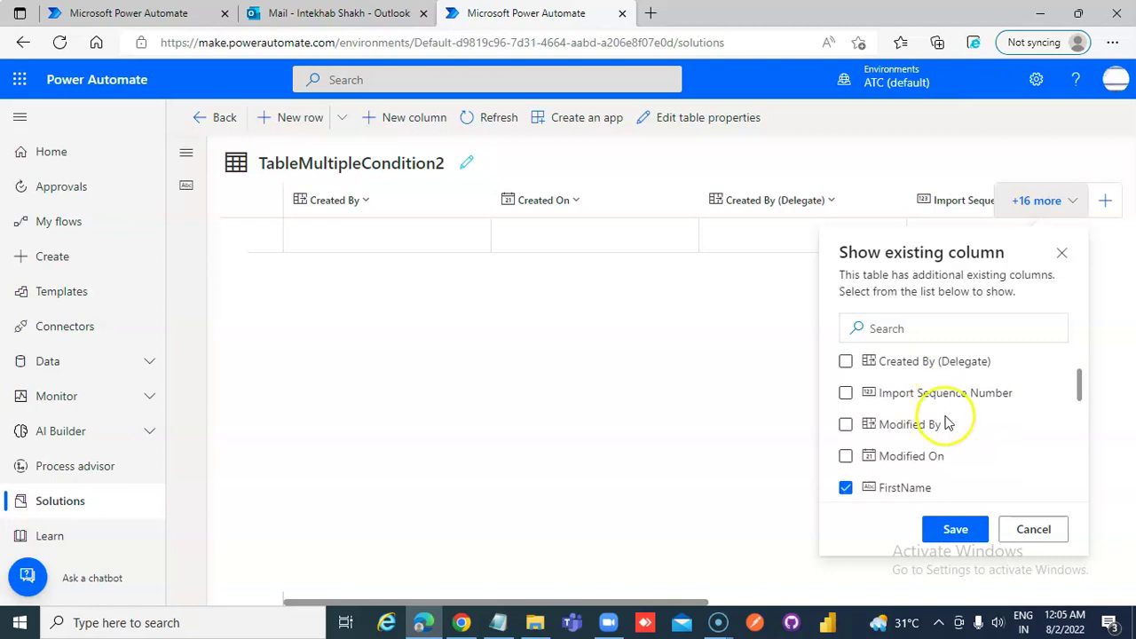
scroll(946, 420, "down", 3)
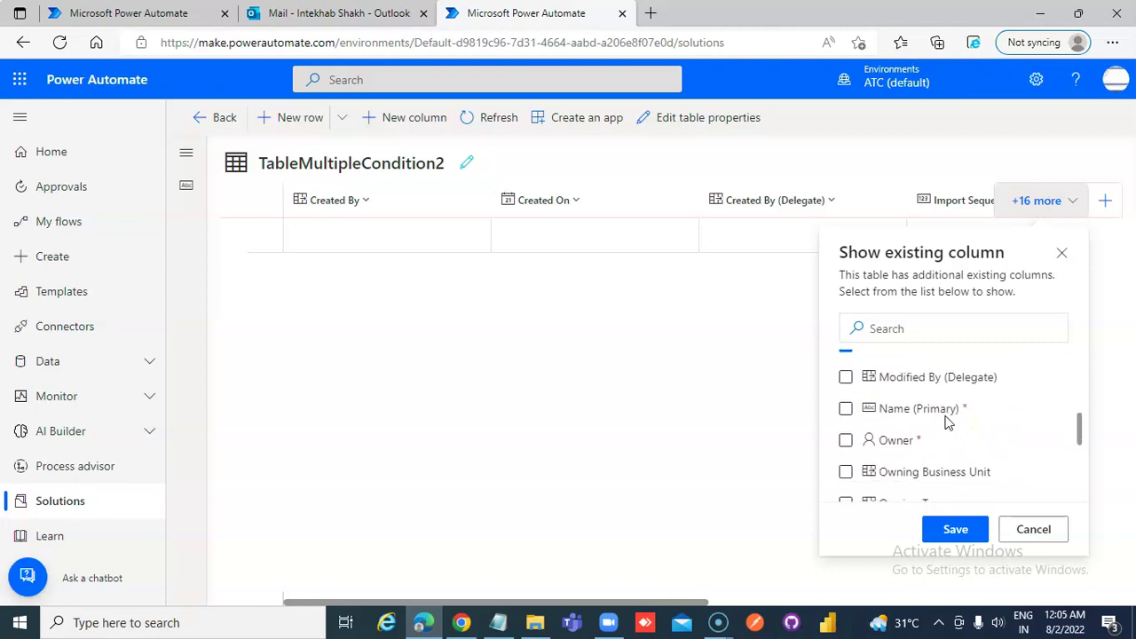
left_click(845, 413)
Apply the columns and save a new row with first and last name, ID 'a', Name '1'.
left_click(941, 532)
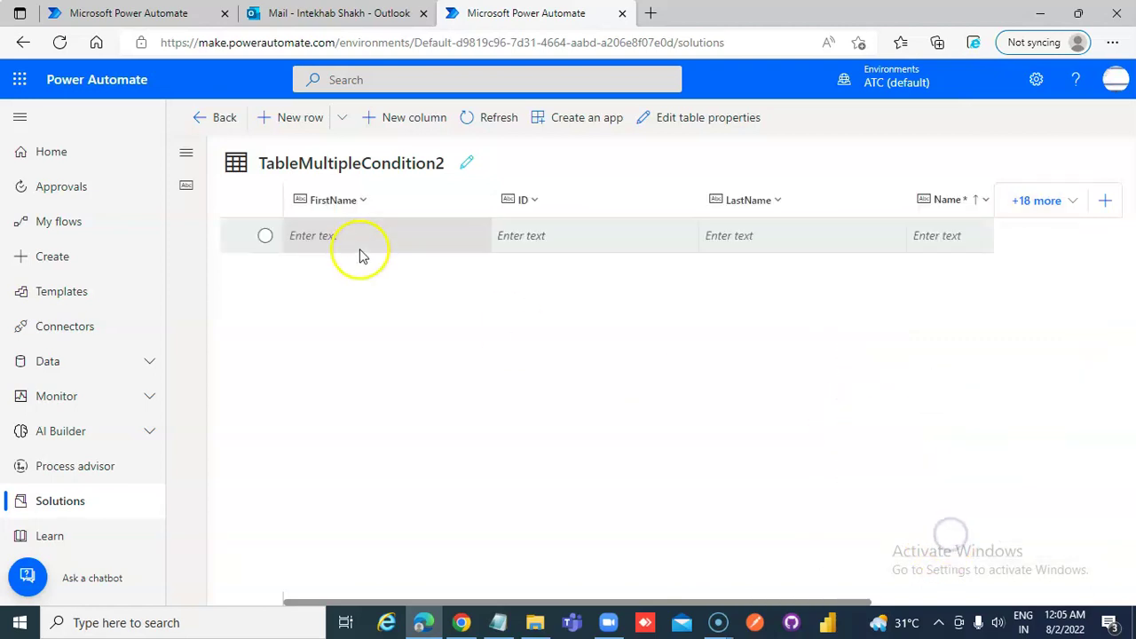
left_click(408, 242)
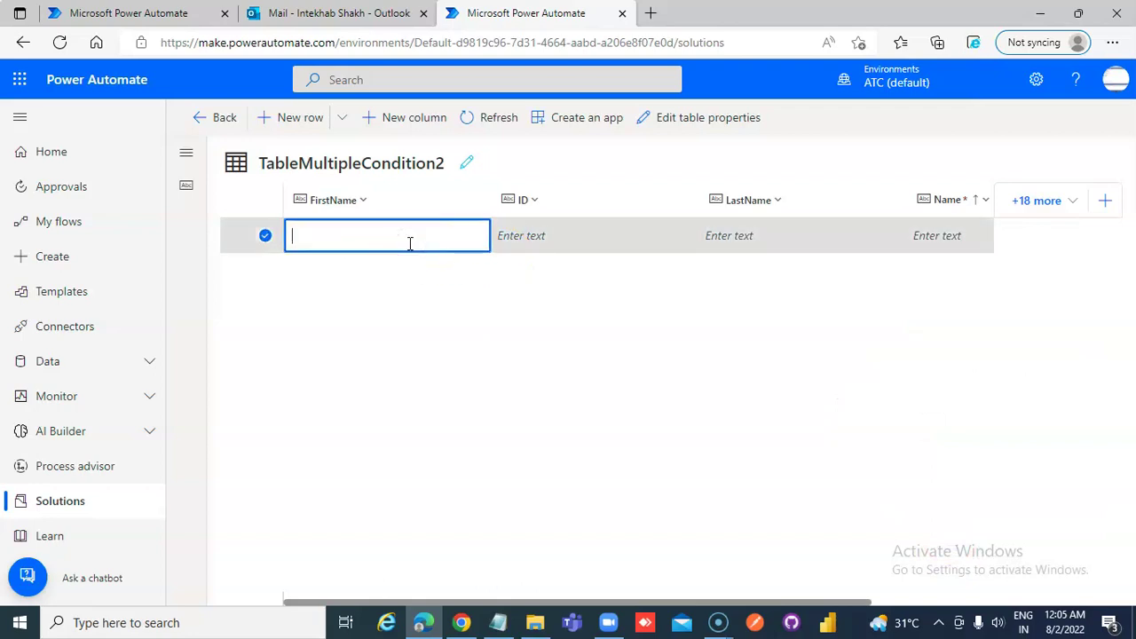
type("Intekhab")
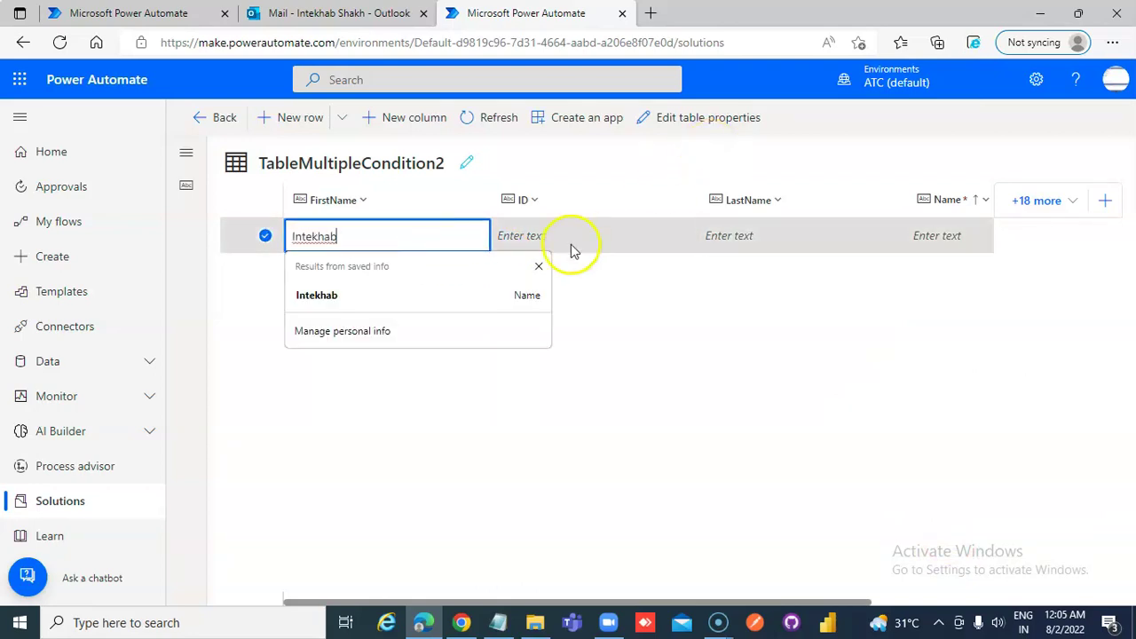
left_click(573, 246)
type("a")
left_click(733, 243)
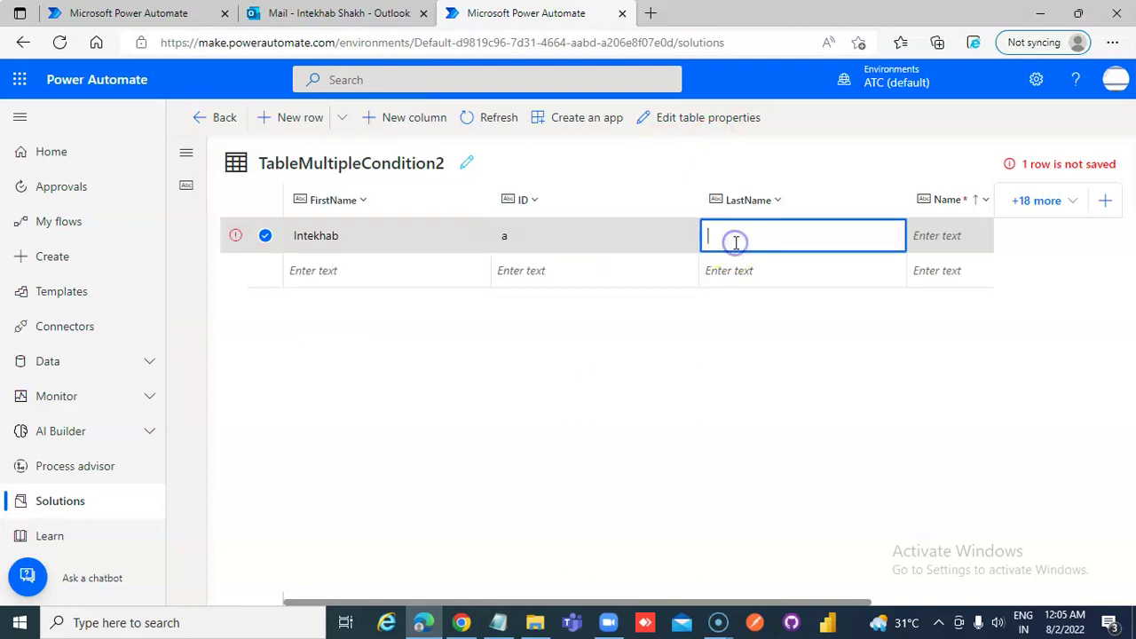
type("Shaikh")
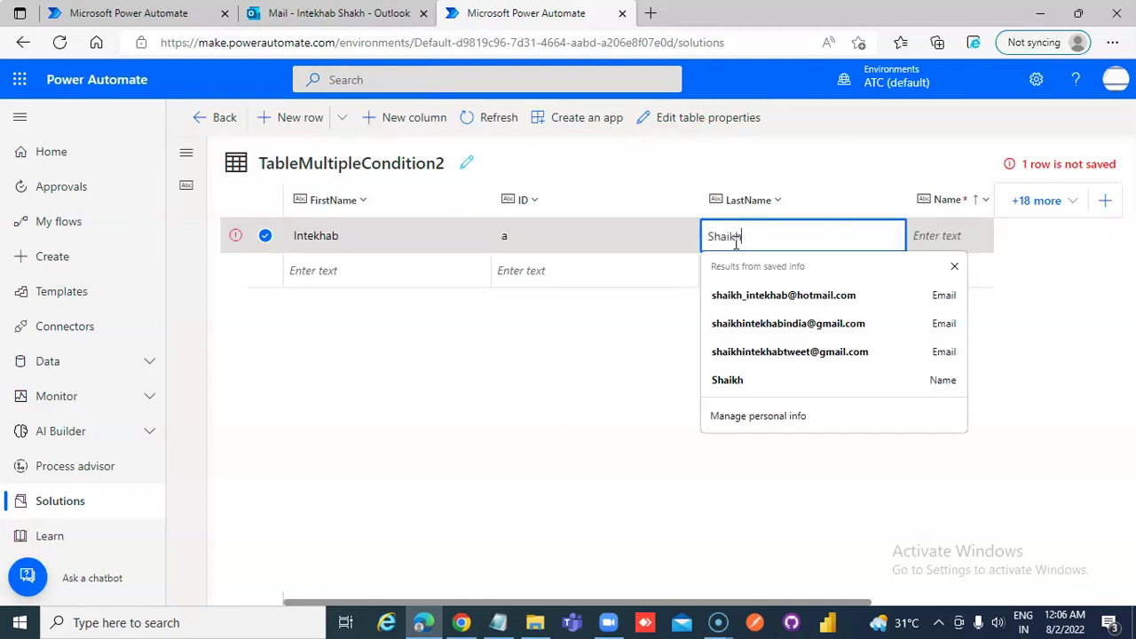
left_click(946, 234)
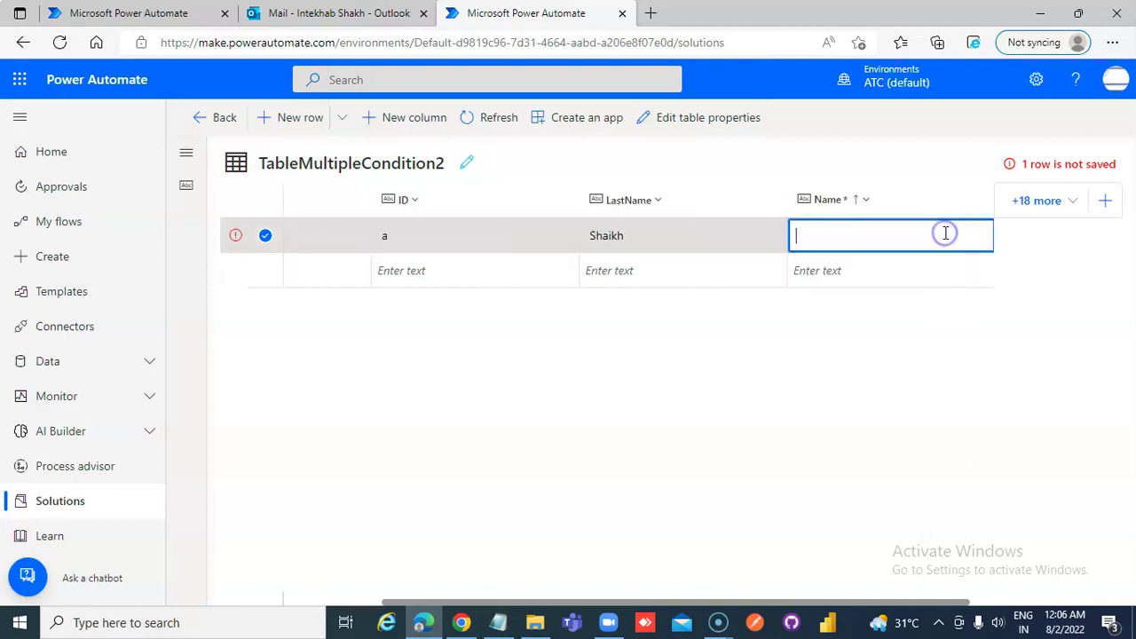
type("1")
left_click(435, 277)
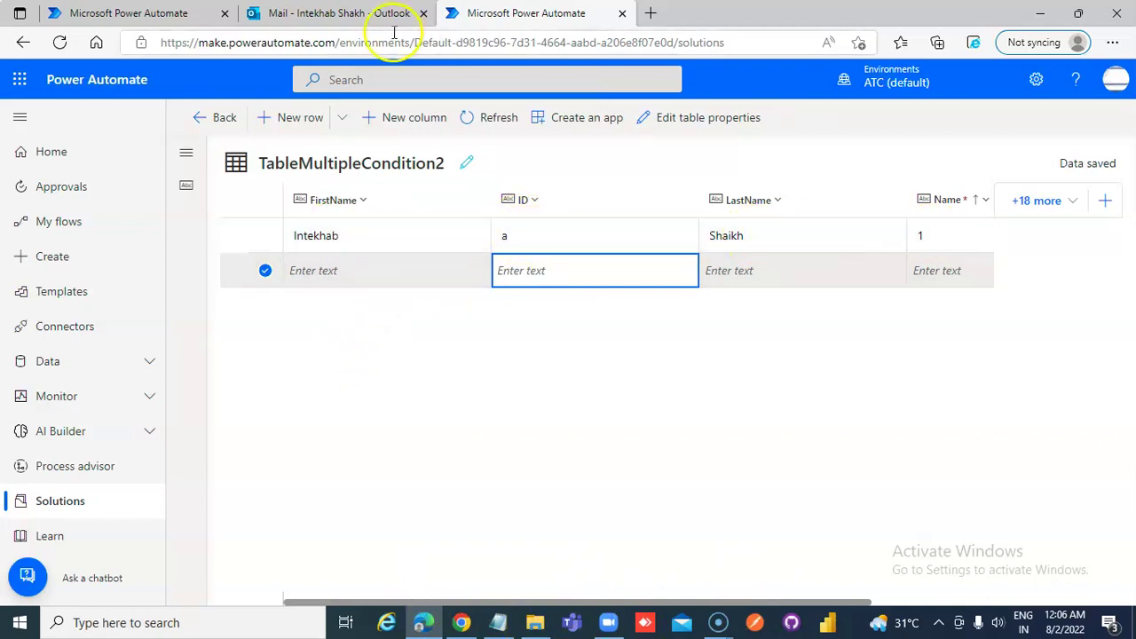
left_click(129, 13)
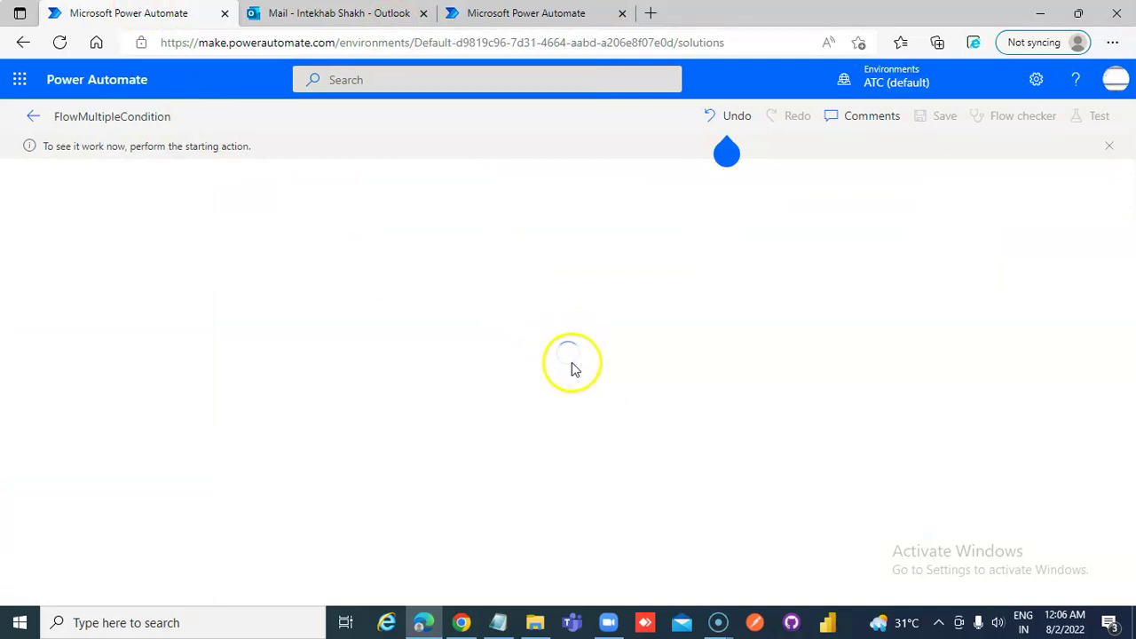
Reorder the browser tabs, dragging the Outlook tab to the last position.
left_click(293, 16)
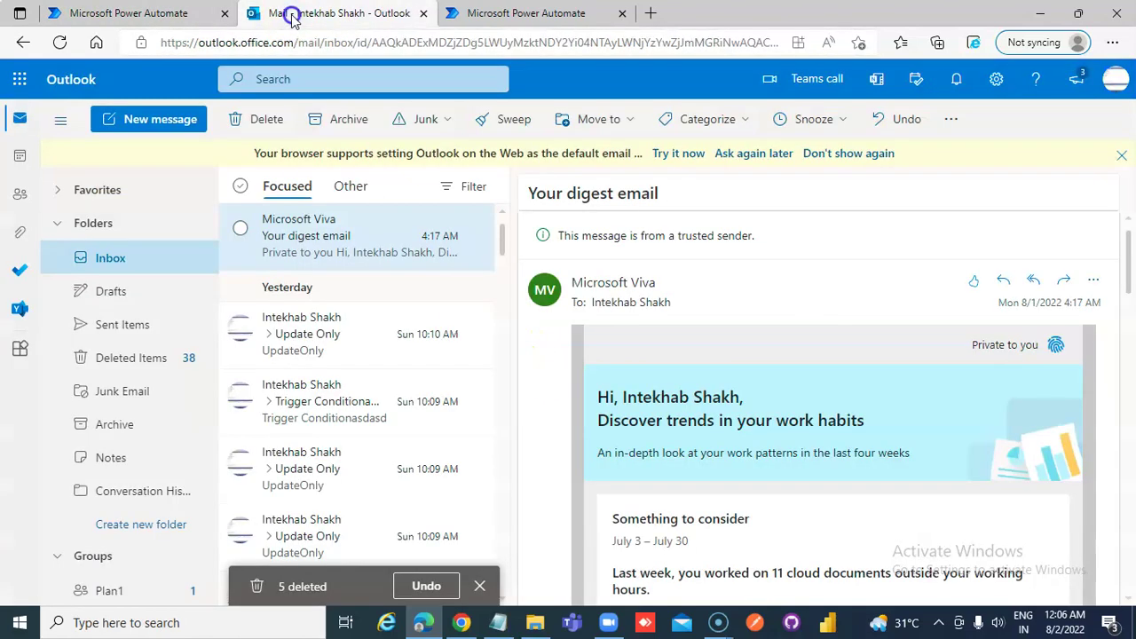
left_click(502, 20)
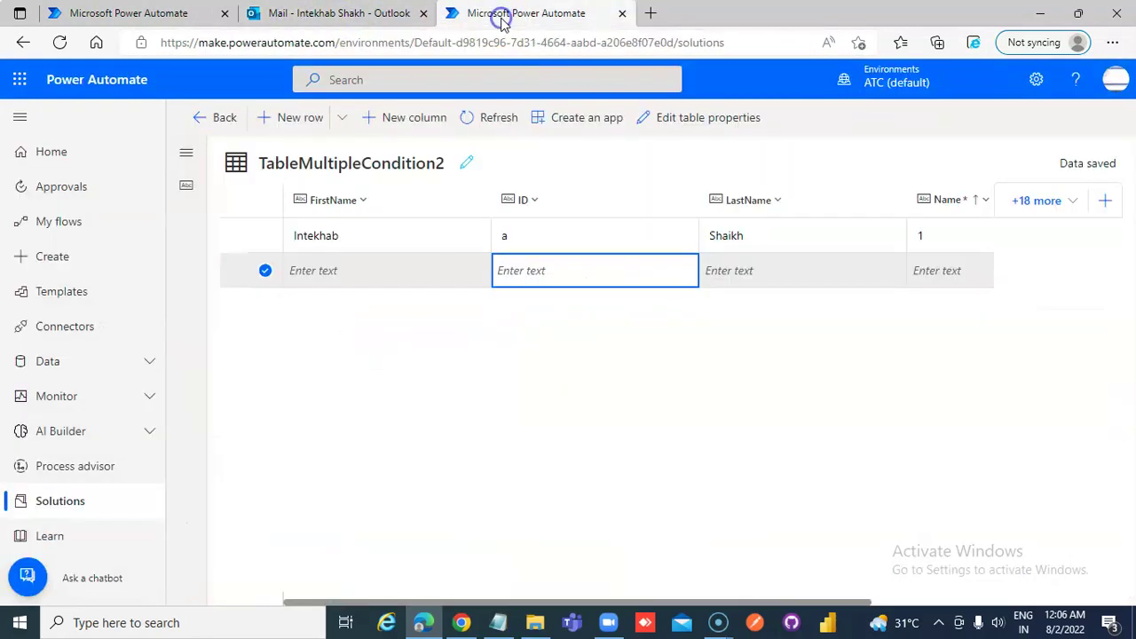
left_click(120, 13)
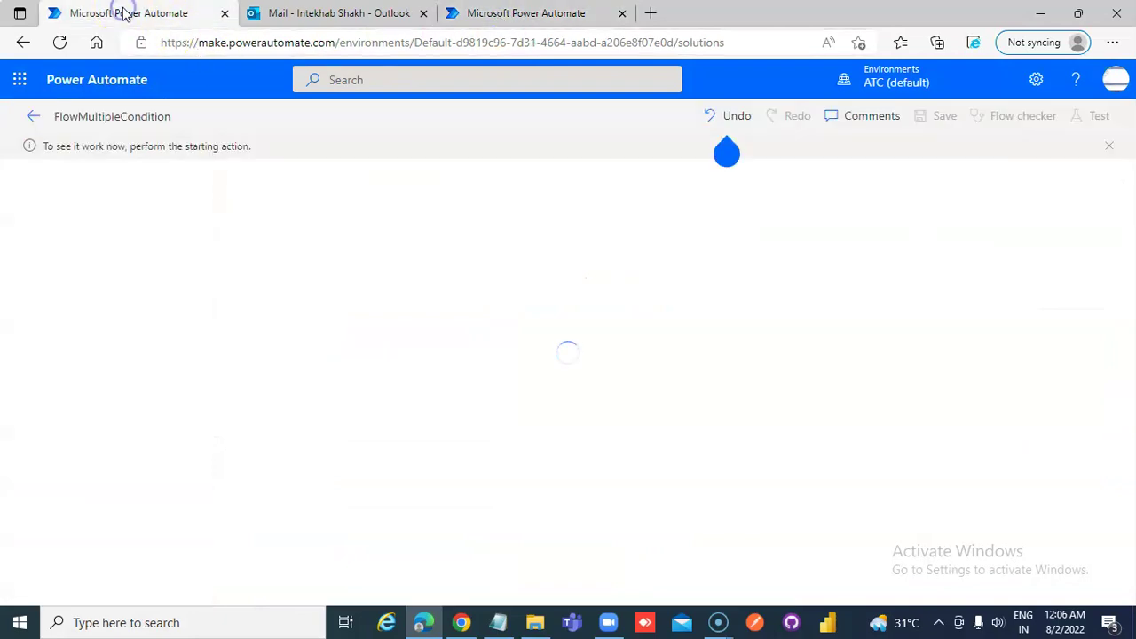
left_click_drag(307, 22, 480, 13)
left_click(329, 18)
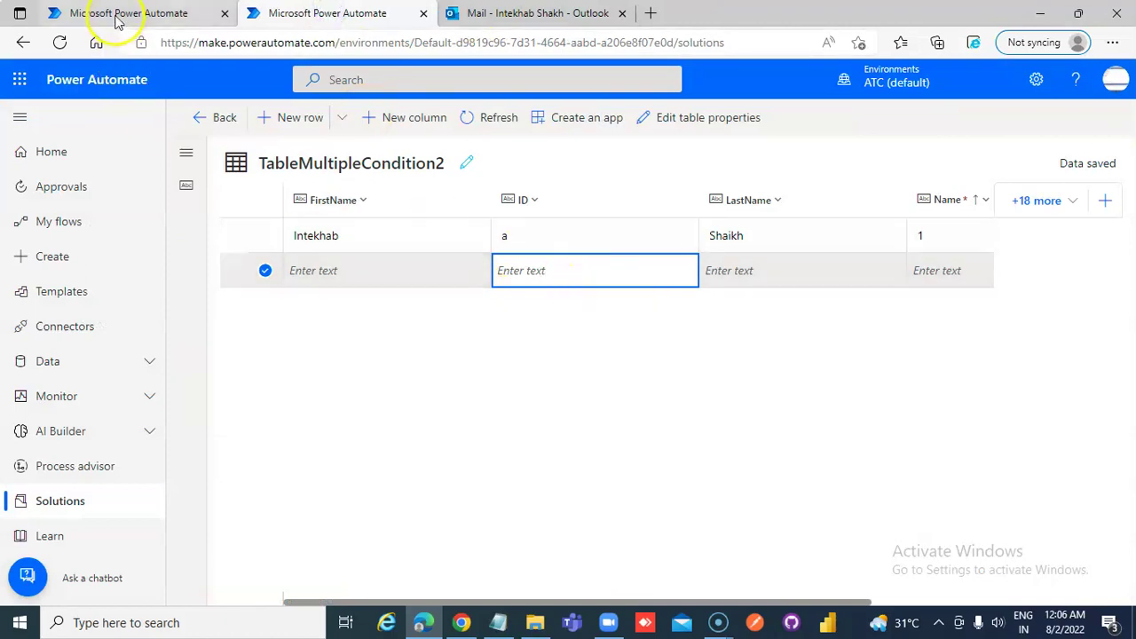
Open the Multiple Trigger Condition email in Outlook and confirm the flow run succeeded.
left_click(119, 16)
left_click(313, 20)
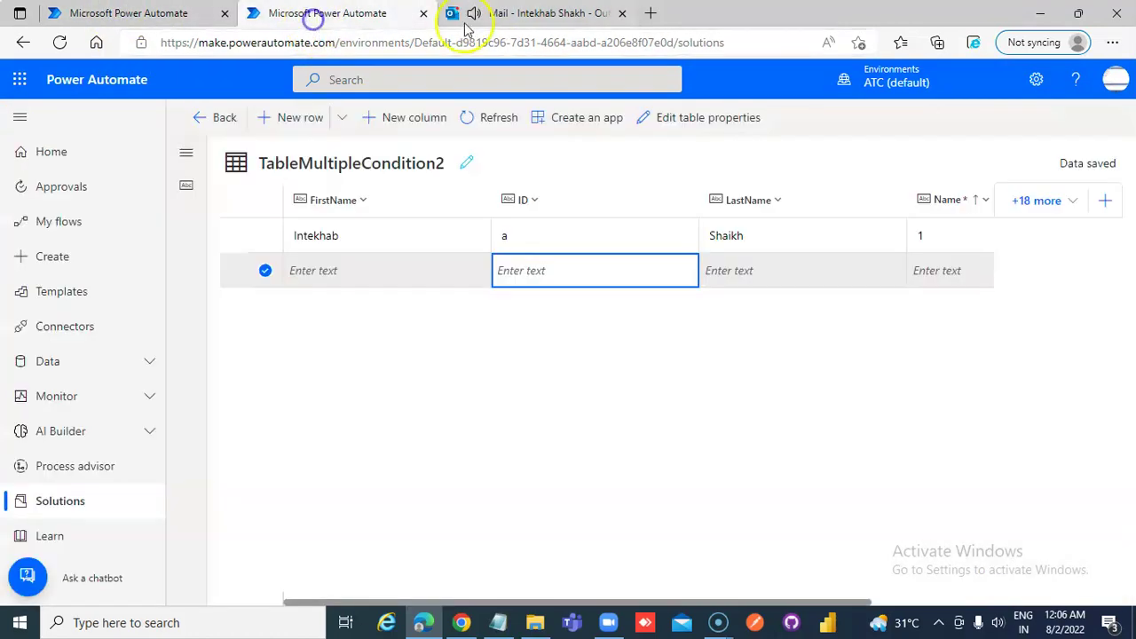
left_click(495, 14)
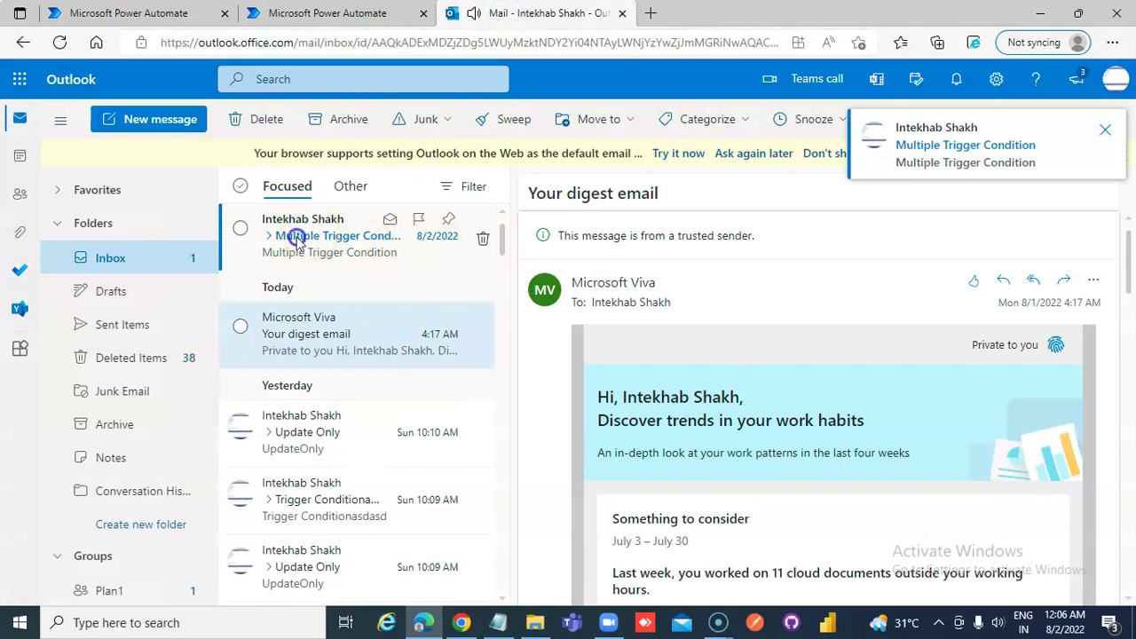
left_click(297, 237)
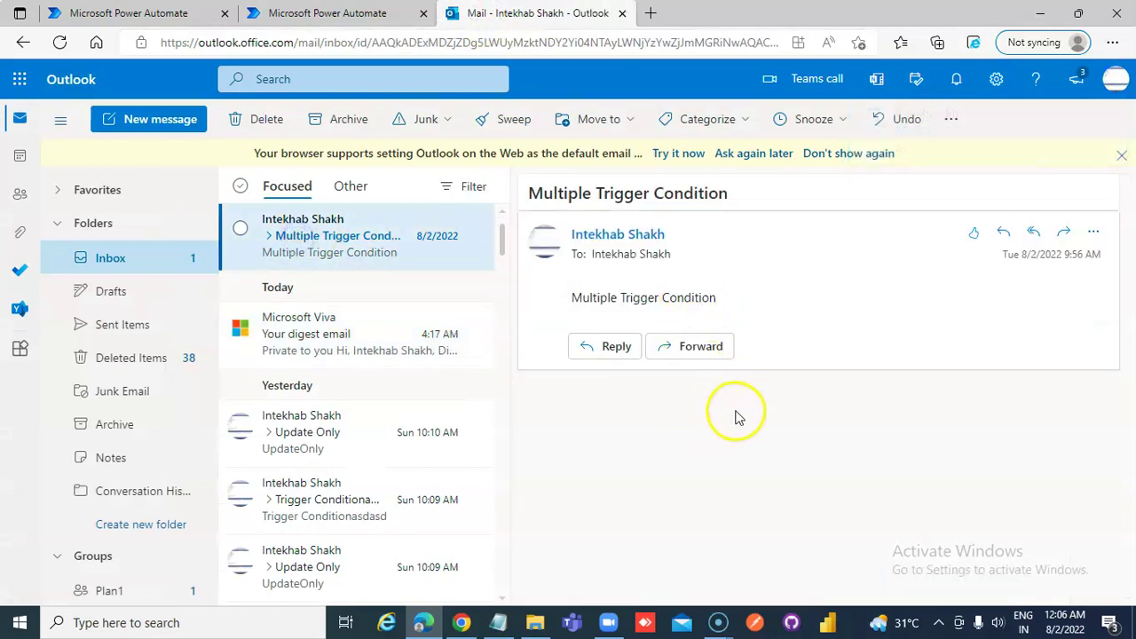
left_click(329, 333)
left_click(323, 229)
left_click(144, 14)
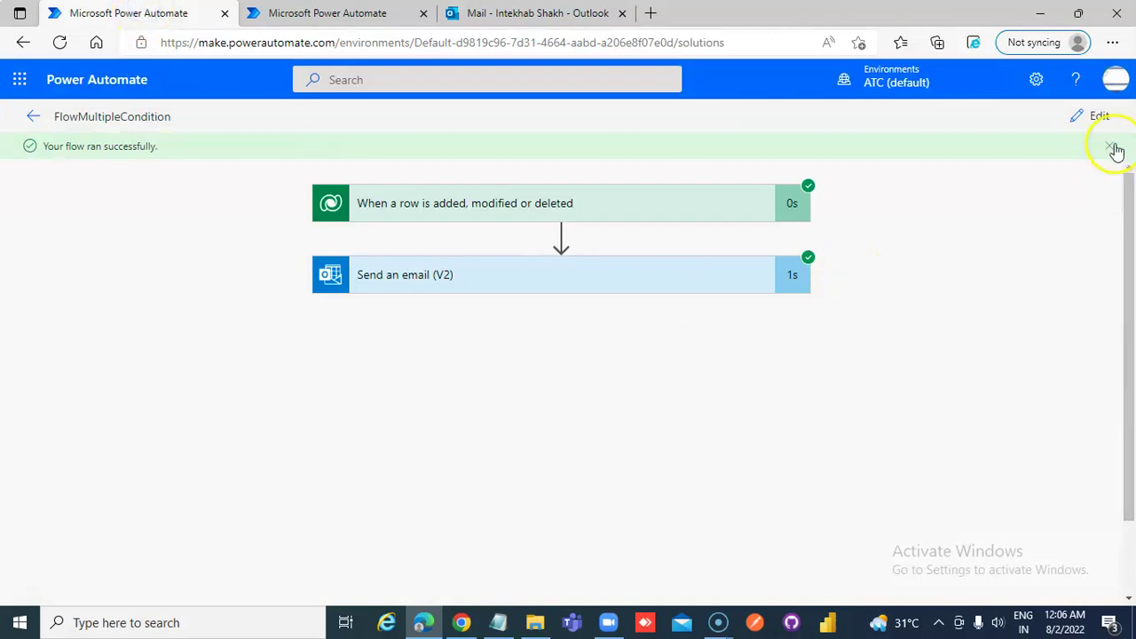
Fill a new TableMultipleCondition2 row with a first name, ID 2, a last name and Name 2.
left_click(351, 12)
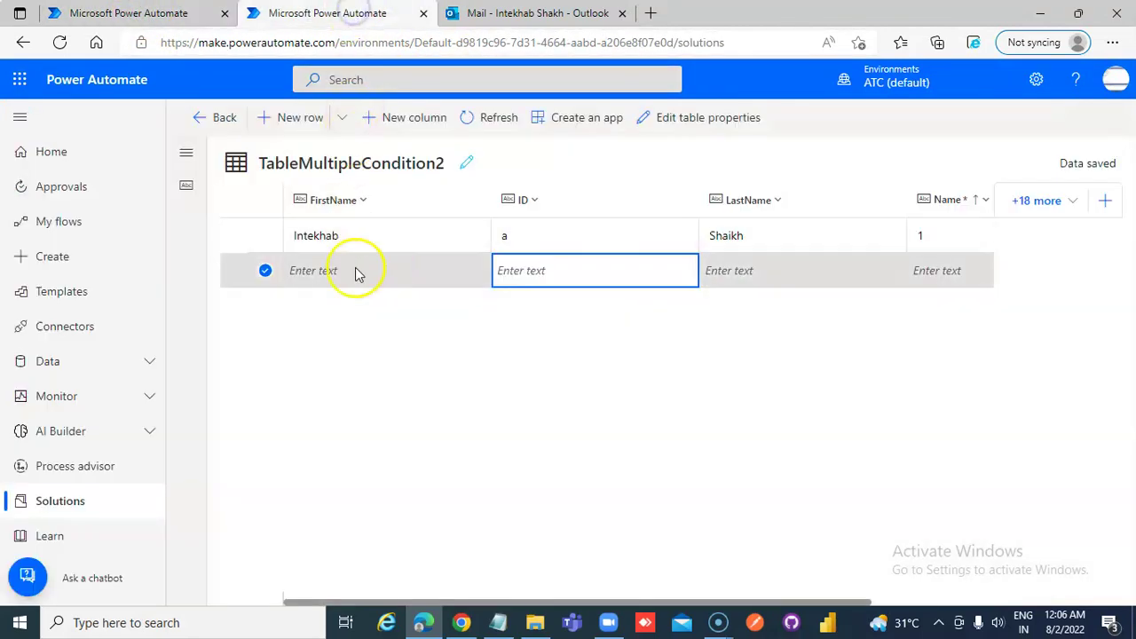
left_click(266, 271)
left_click(316, 273)
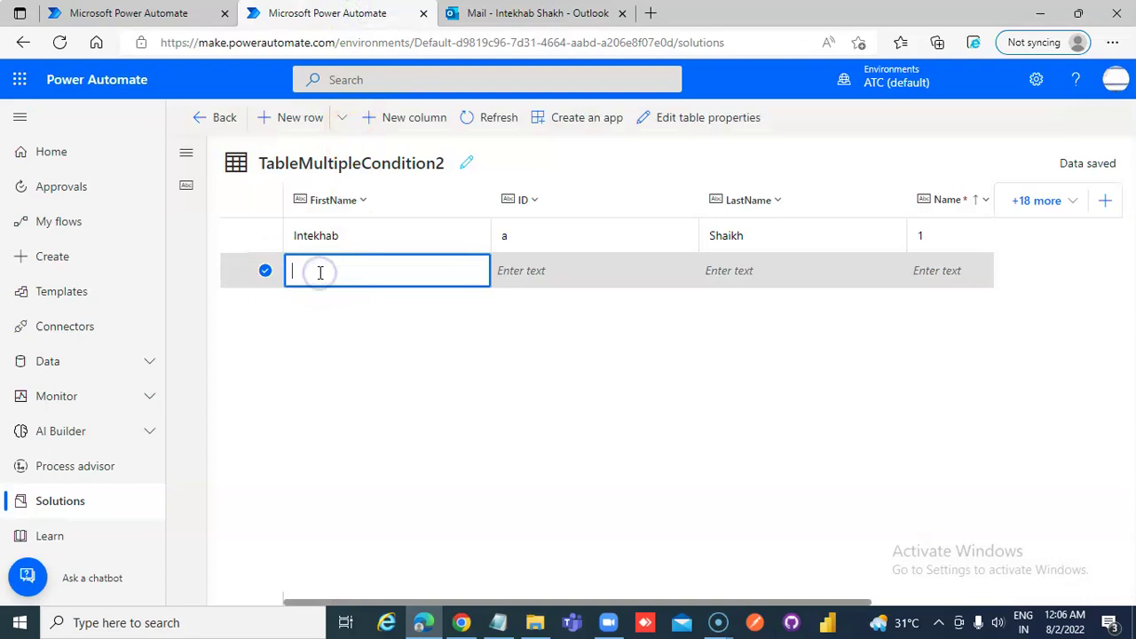
type("Intekhab")
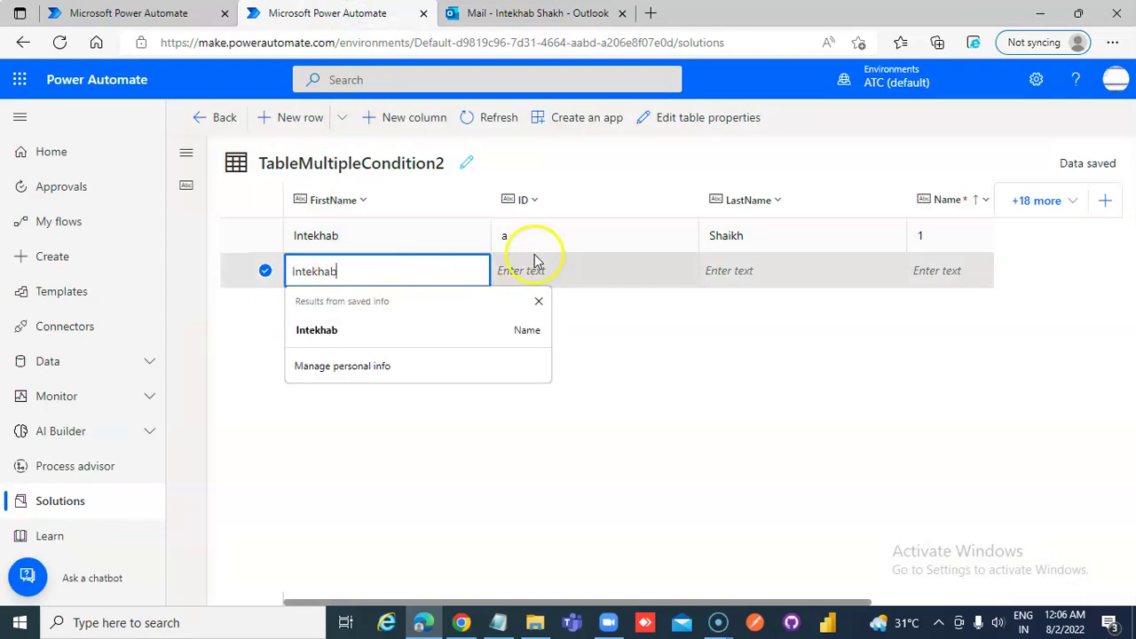
left_click(559, 272)
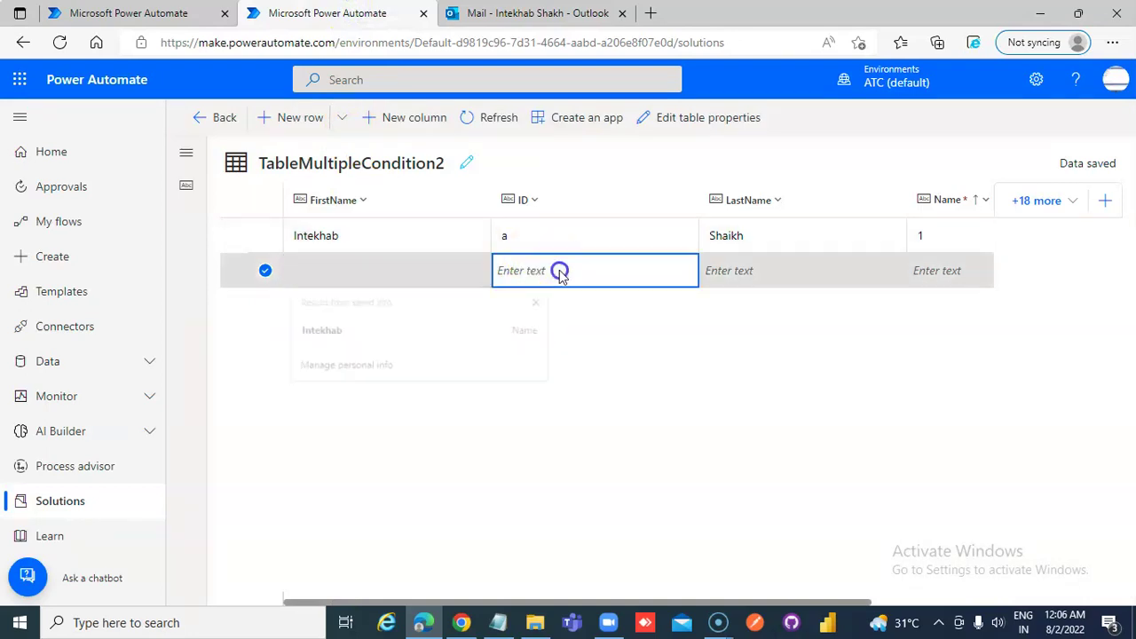
left_click(560, 271)
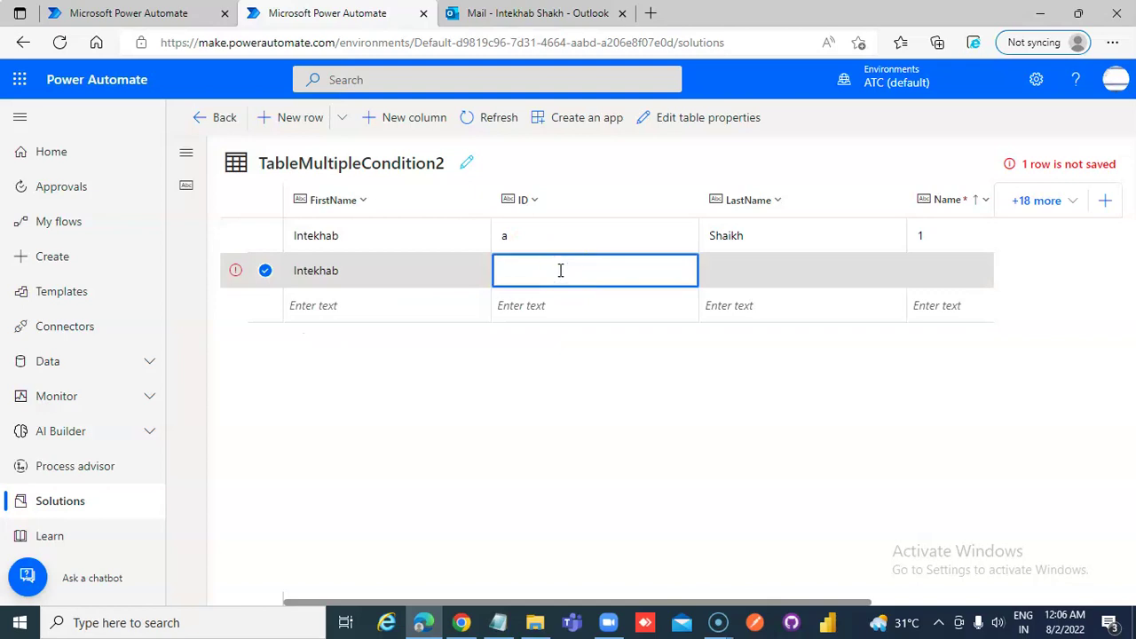
left_click(747, 265)
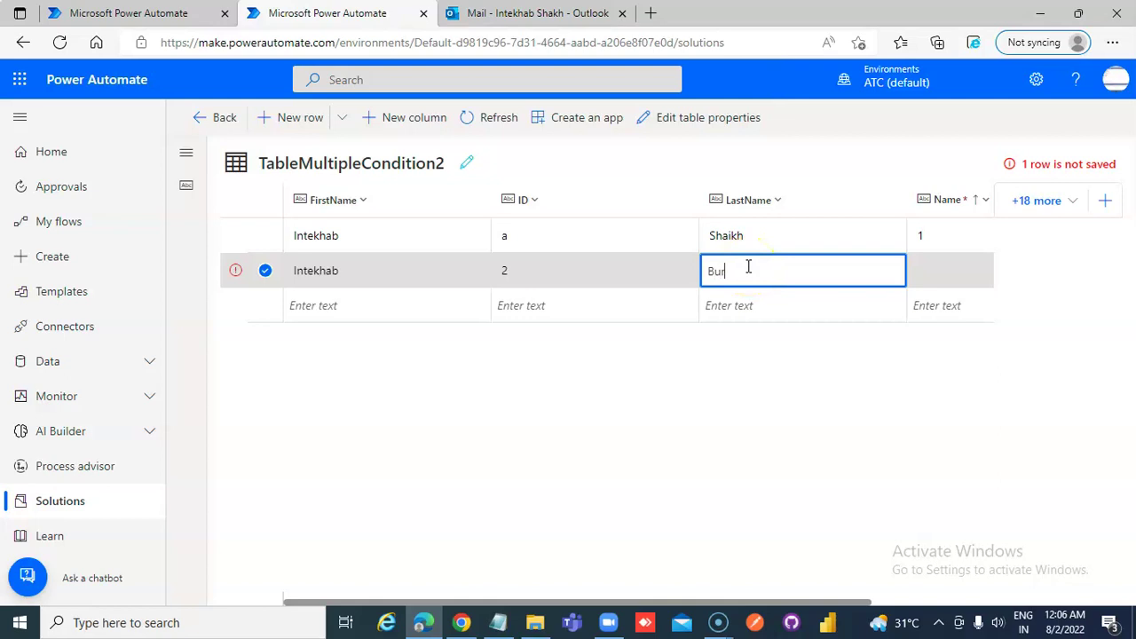
left_click(959, 280)
left_click(648, 309)
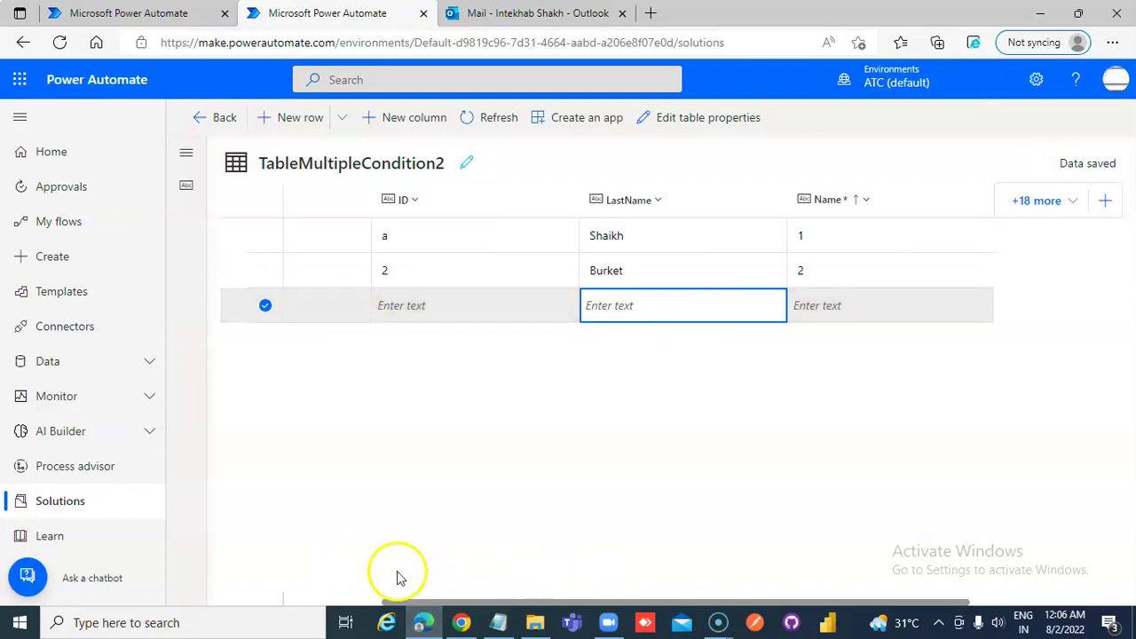
Save the row and check that the flow run succeeded.
left_click(289, 603)
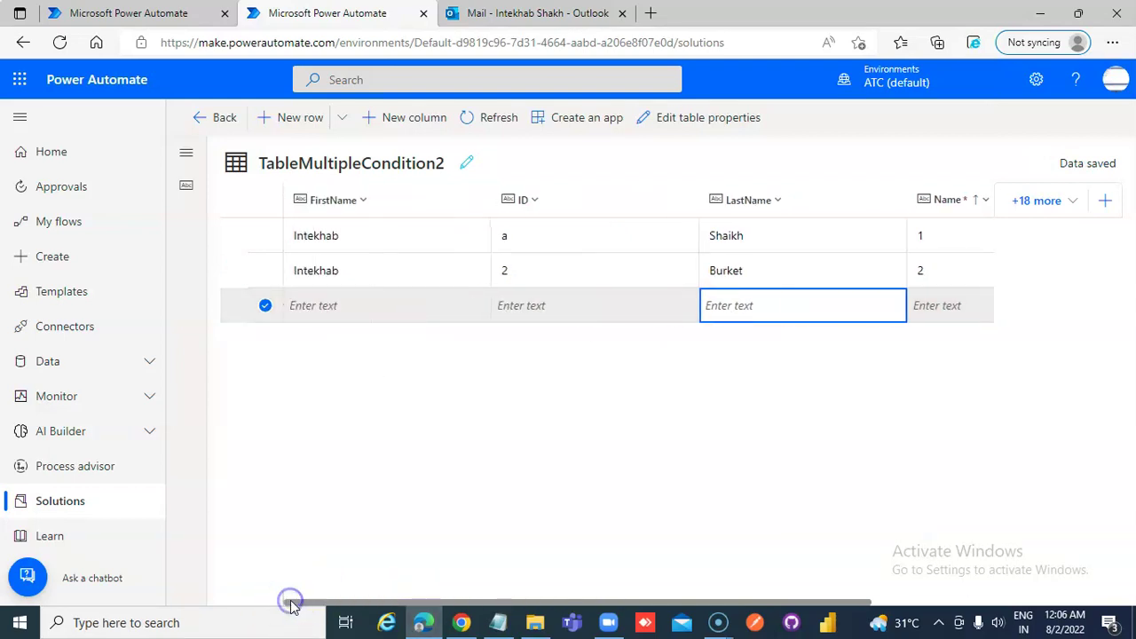
left_click(365, 304)
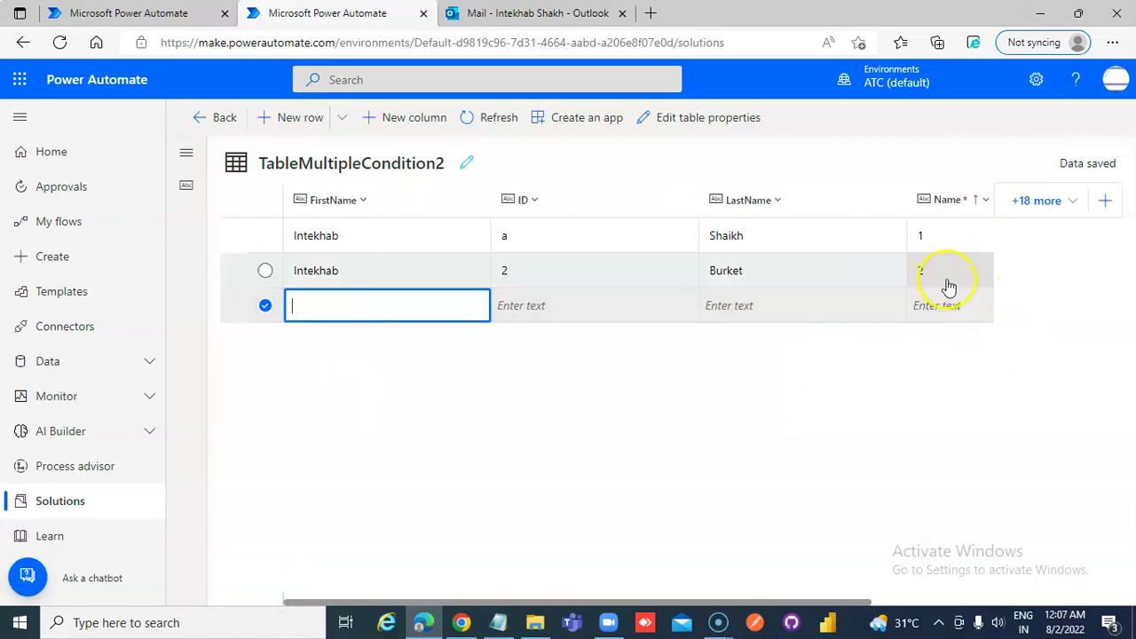
left_click(168, 14)
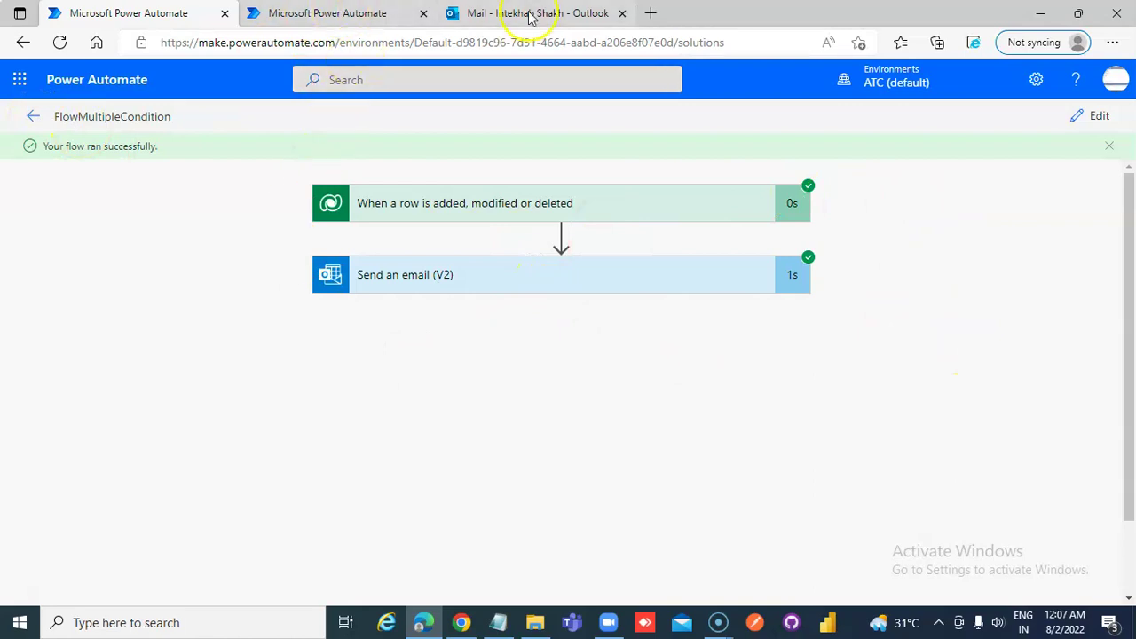
Fill the next row with the same first name, ID 3, a new last name and Name 3.
left_click(334, 17)
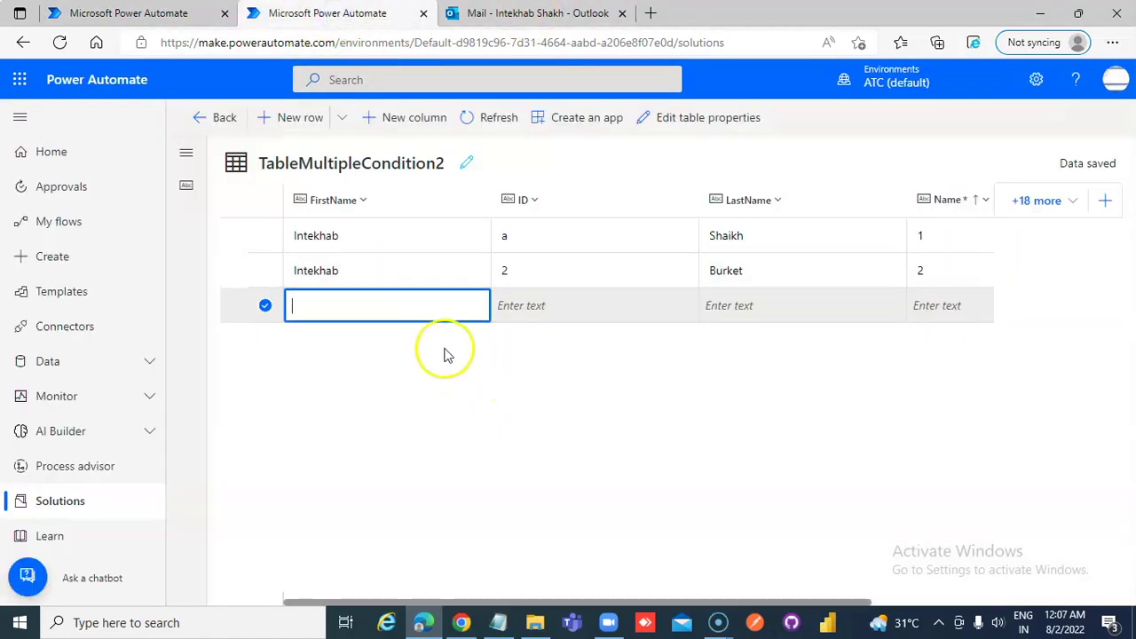
left_click(416, 307)
type("Intekhab")
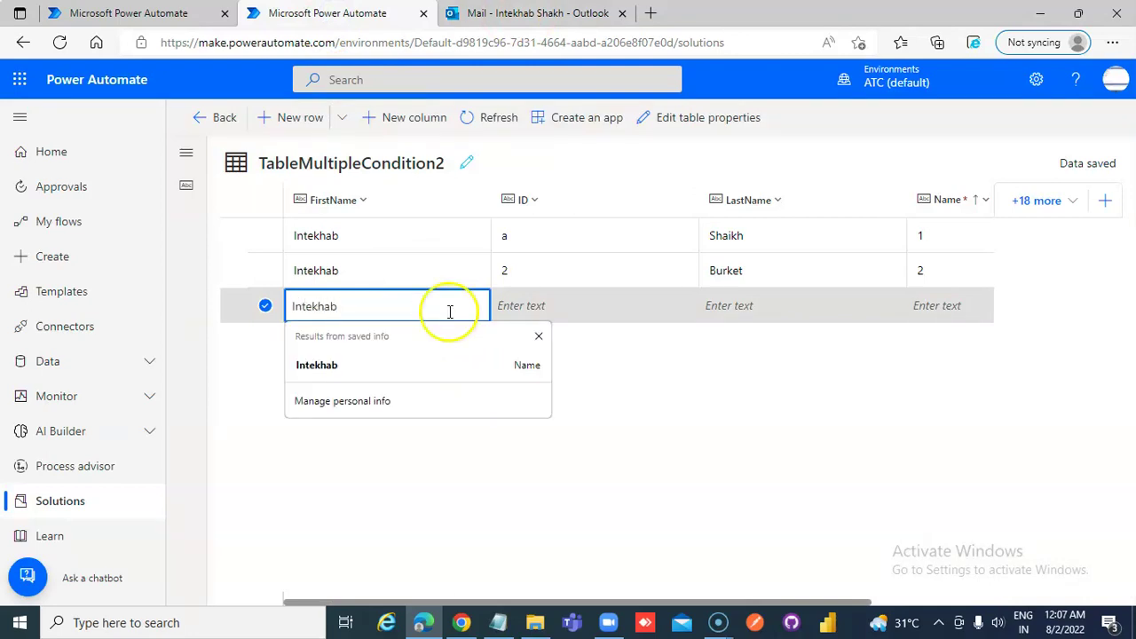
left_click(541, 306)
left_click(537, 306)
type("3")
left_click(757, 307)
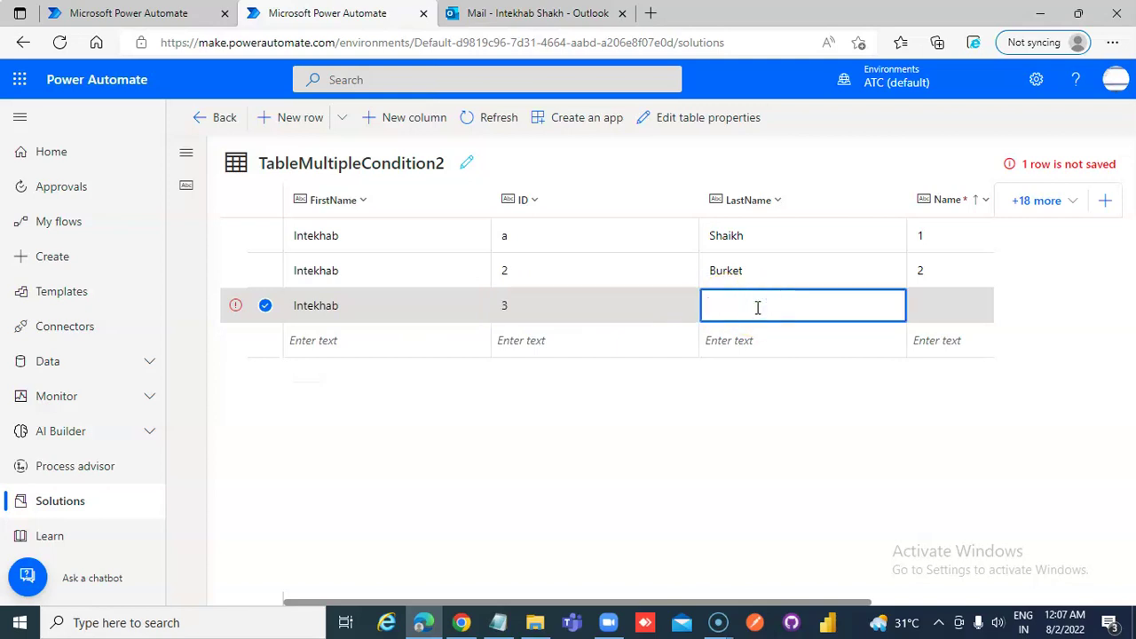
type("Shaikh")
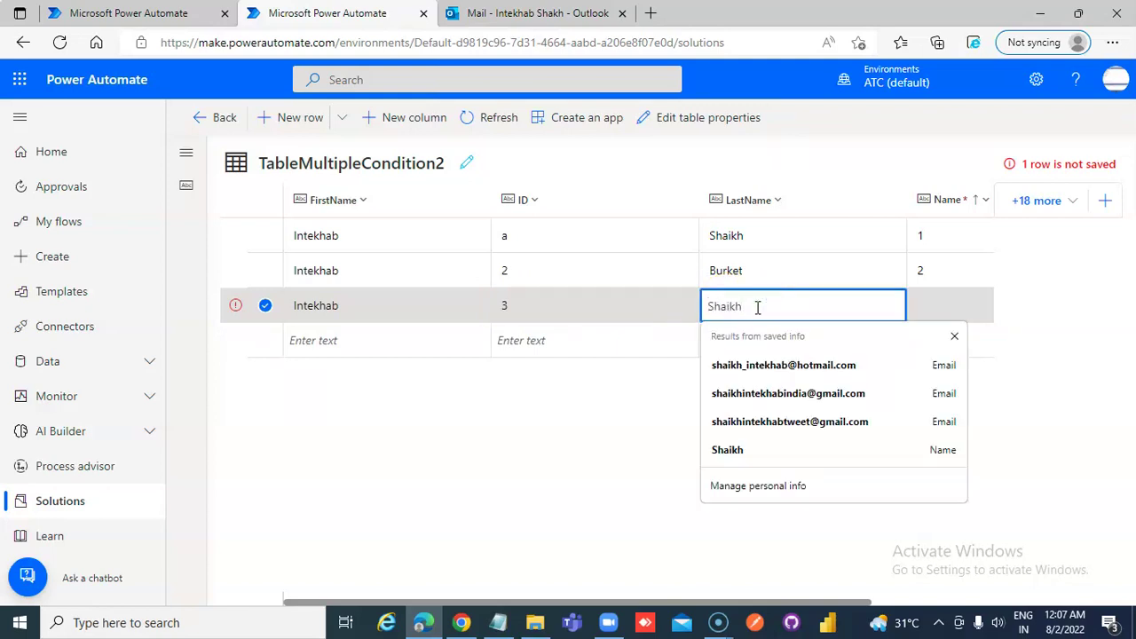
left_click(935, 306)
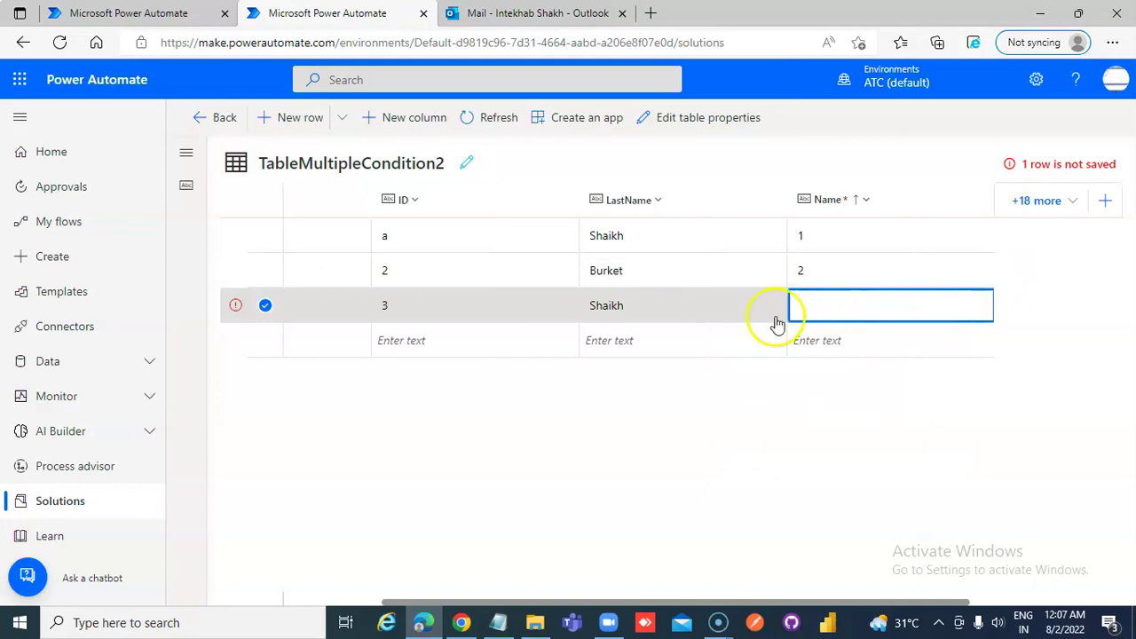
type("3")
Save the Name 3 row and view the successful flow run.
left_click(316, 346)
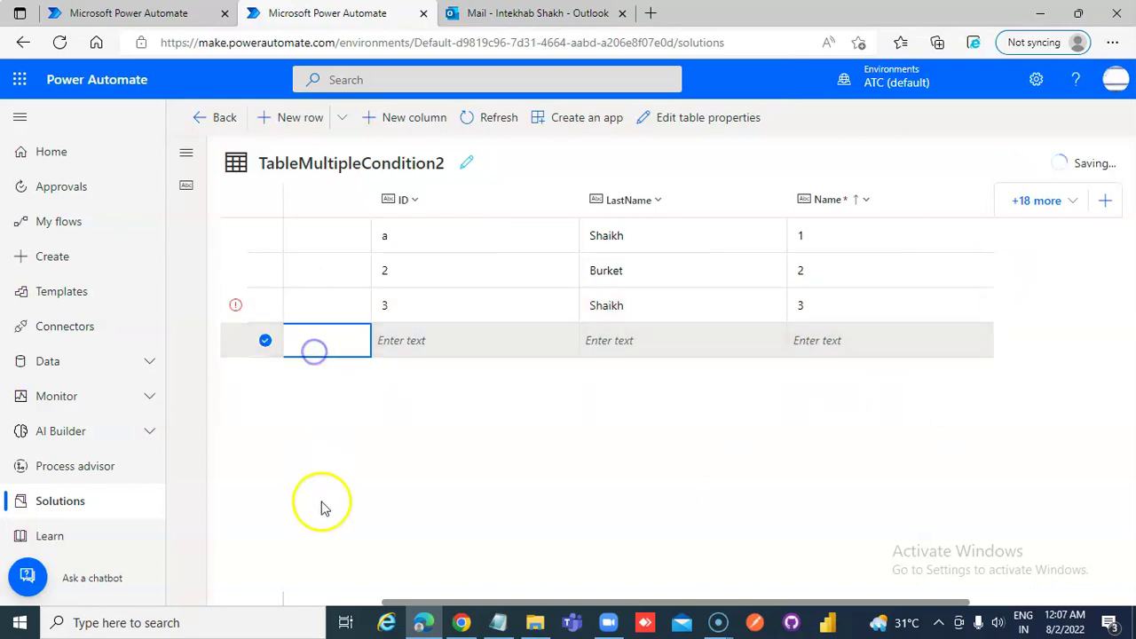
left_click(365, 604)
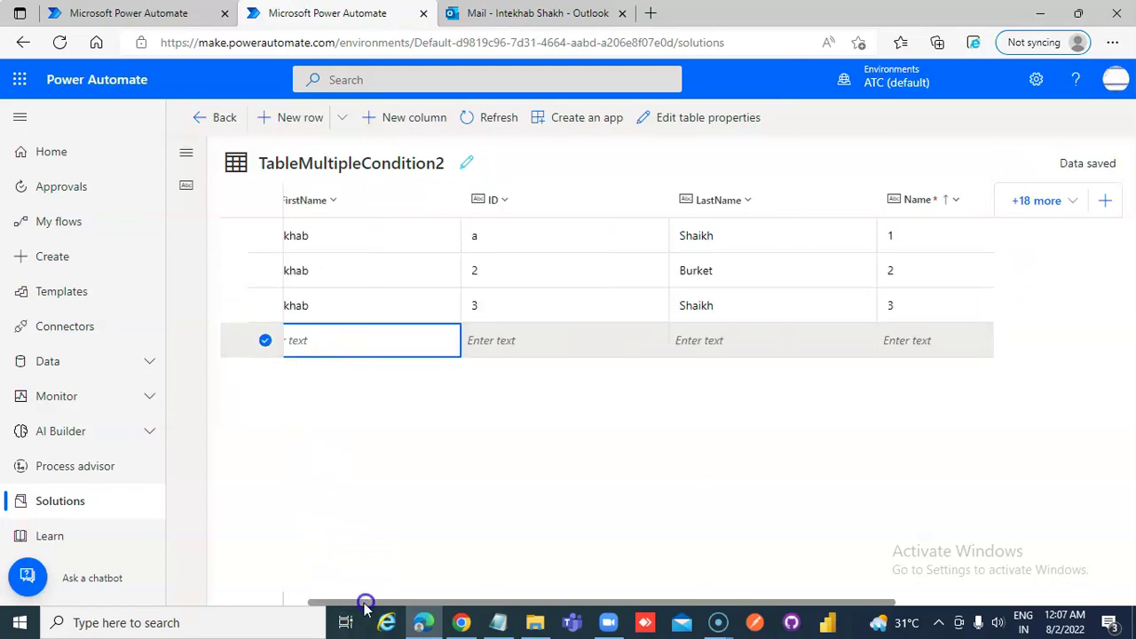
left_click(173, 16)
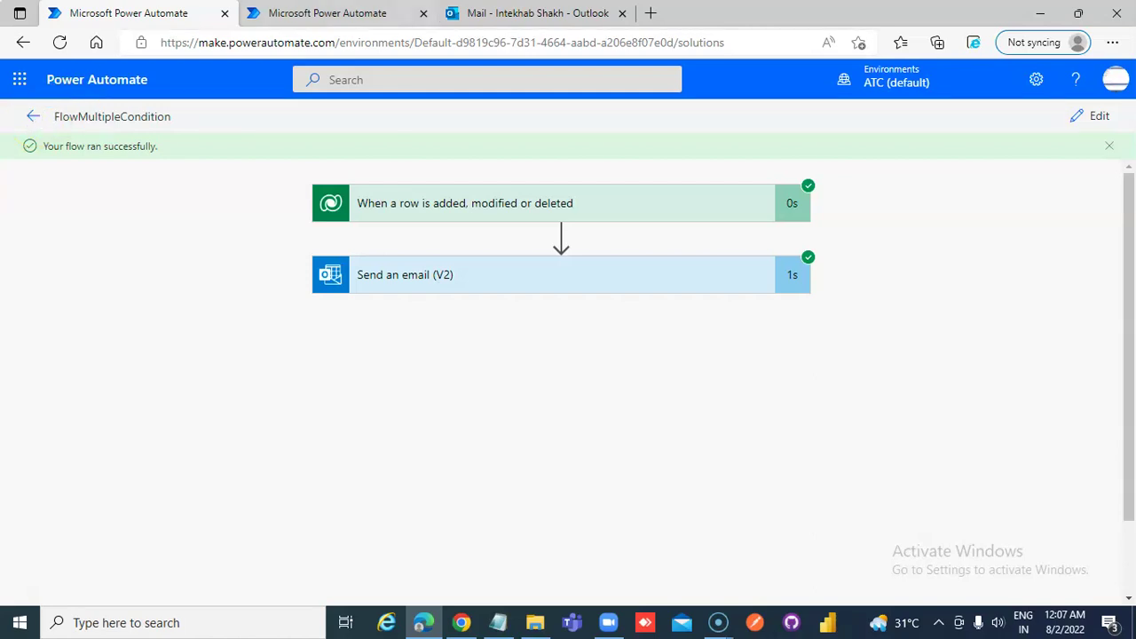
Expand the run's trigger step and scroll through its OUTPUTS body.
left_click(333, 15)
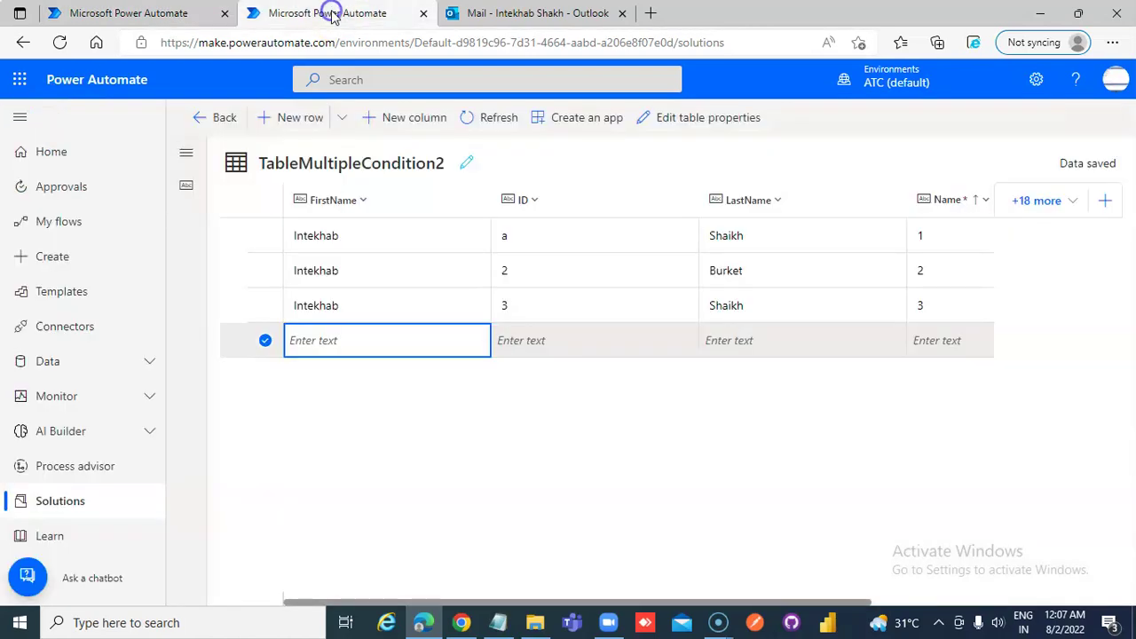
left_click(162, 20)
left_click(488, 212)
scroll(550, 373, "down", 3)
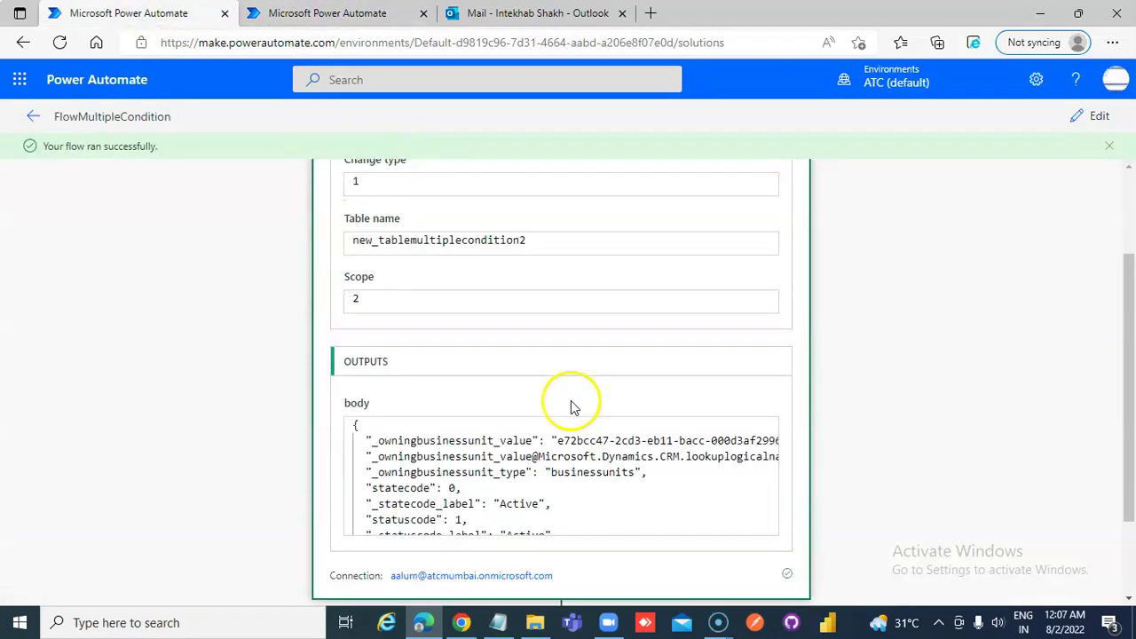
scroll(584, 385, "down", 3)
scroll(585, 383, "down", 5)
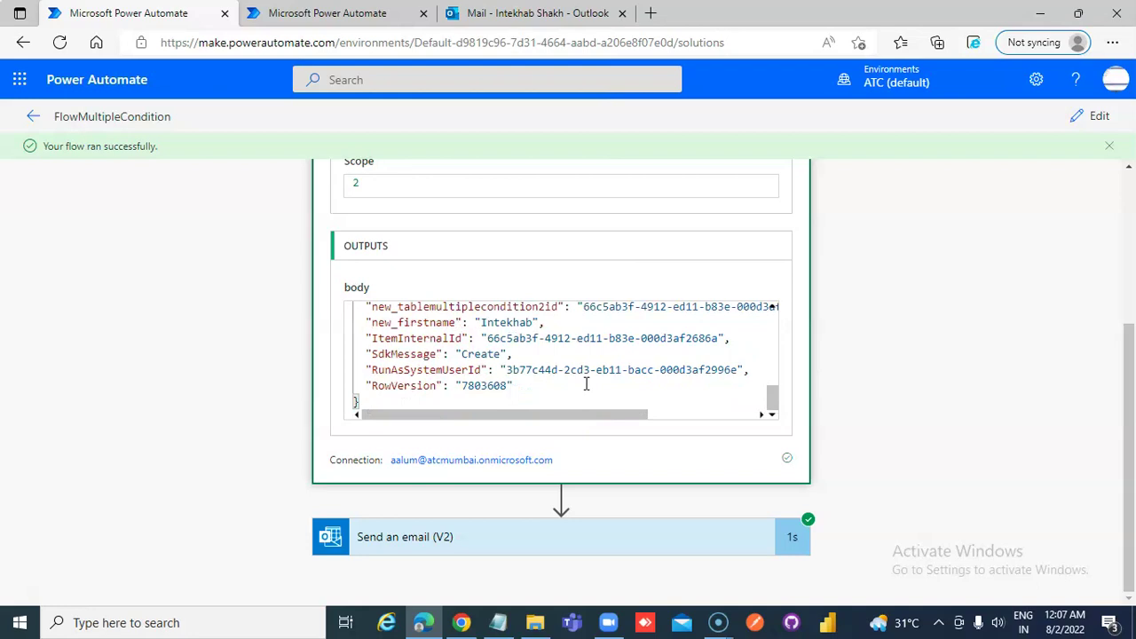
scroll(585, 383, "up", 3)
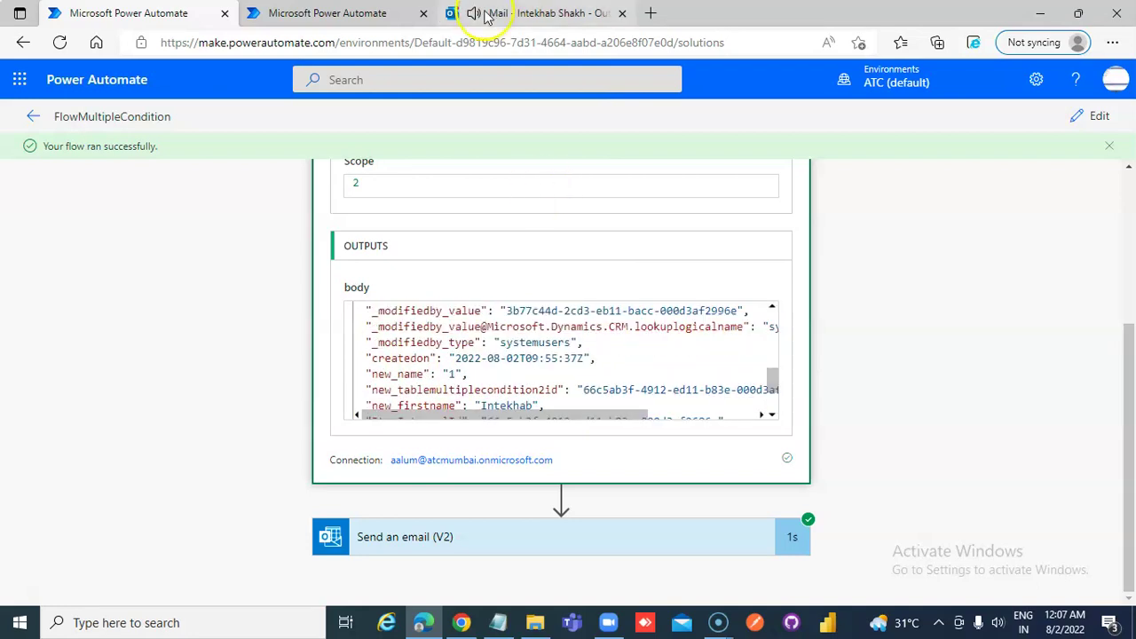
Read the newest Multiple Trigger Condition email in Outlook, then return to the table rows.
left_click(487, 14)
left_click(351, 224)
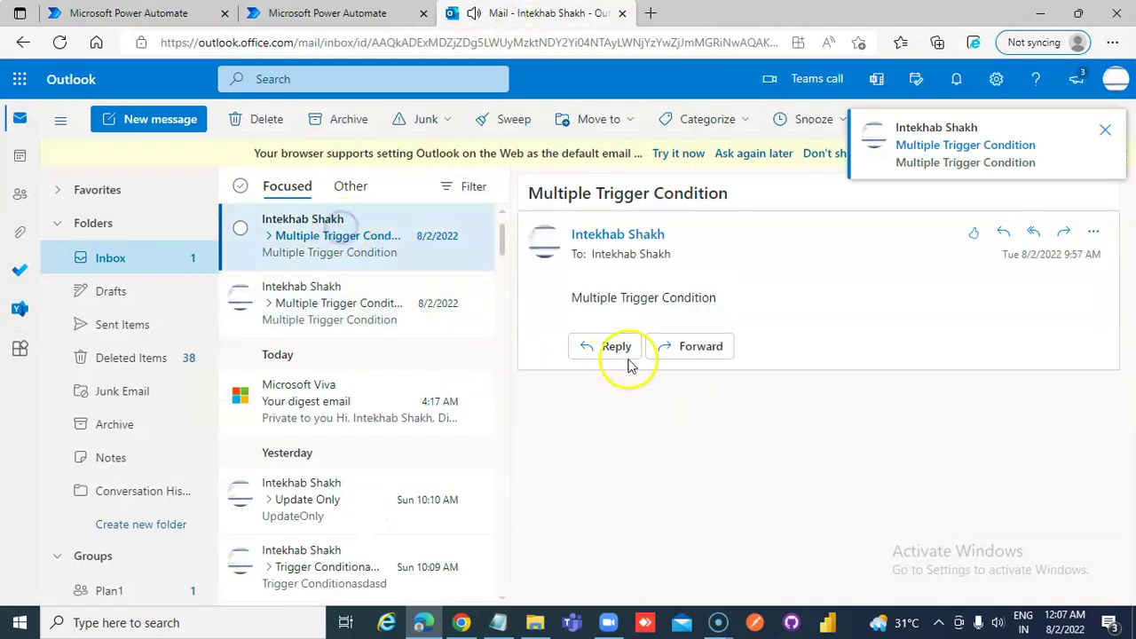
left_click(124, 12)
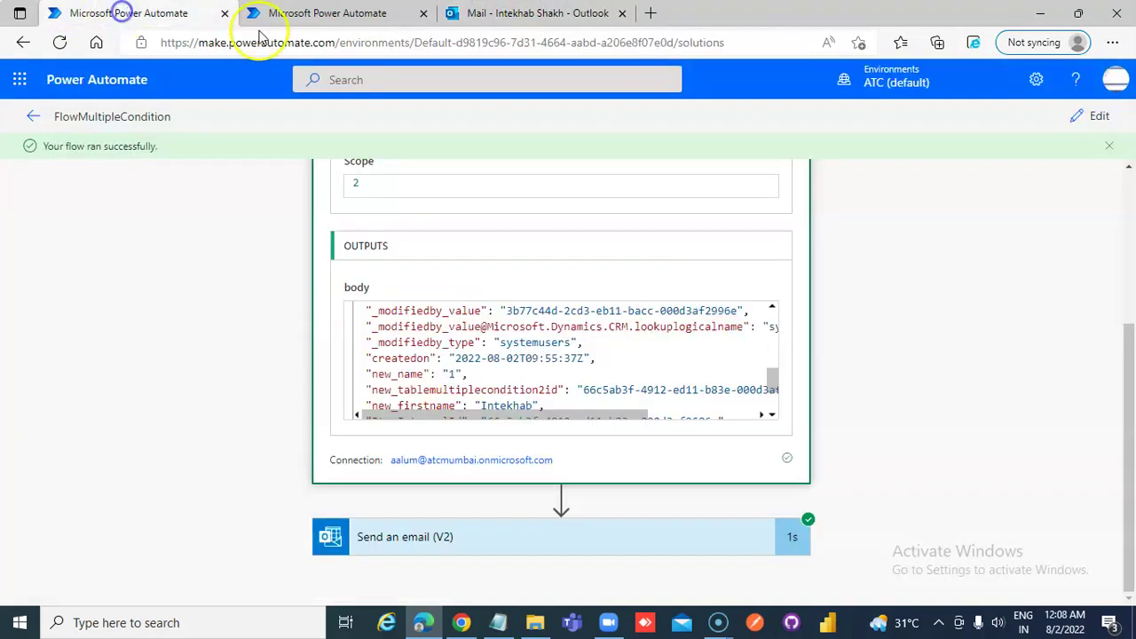
left_click(328, 13)
Enter a new first name, ID 4, the earlier last name and Name 4, and save the row.
left_click(354, 344)
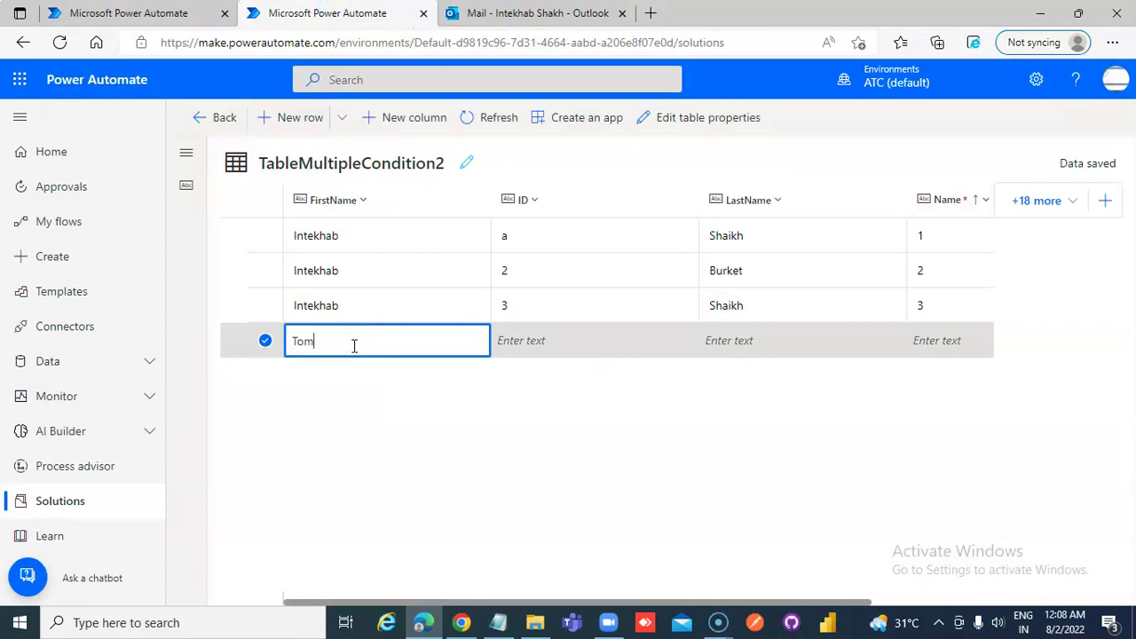
left_click(556, 347)
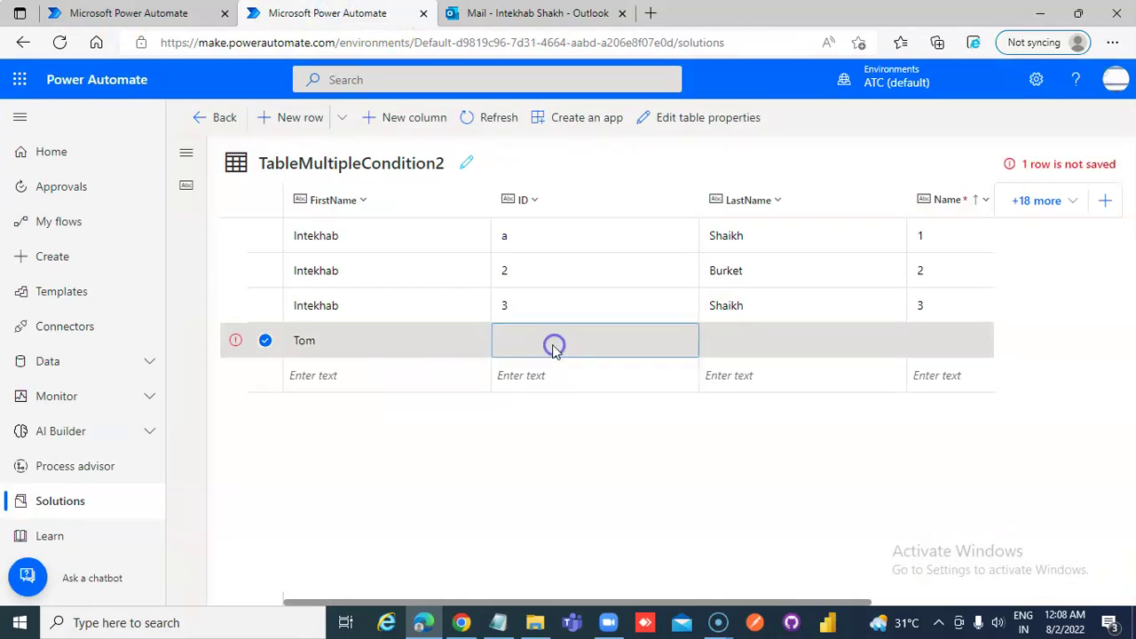
type("4")
left_click(738, 348)
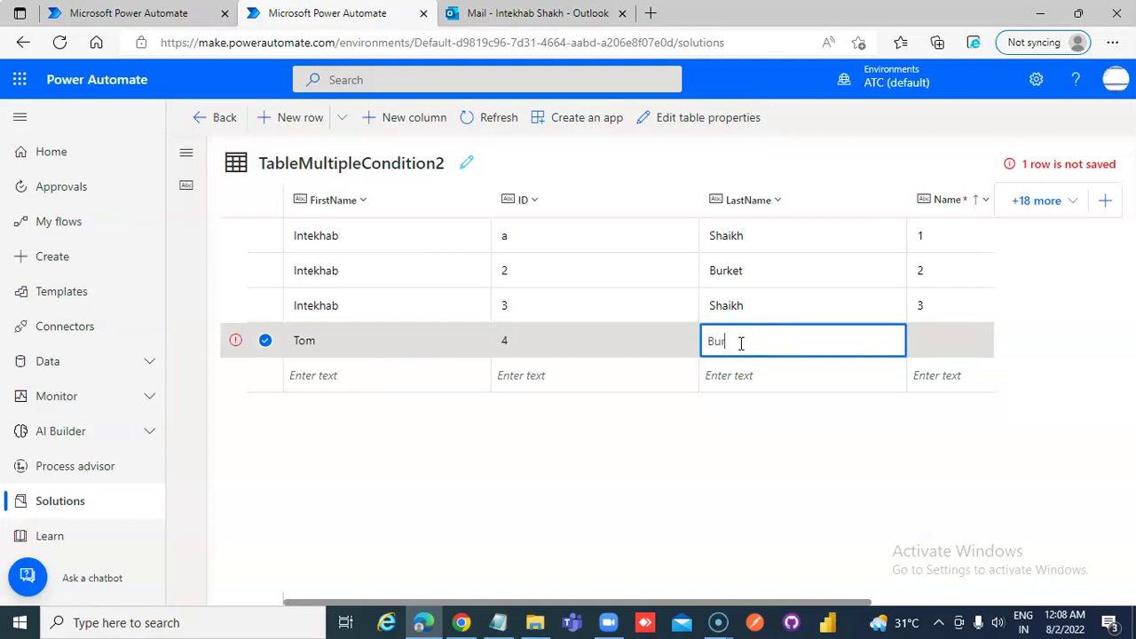
type("Burket")
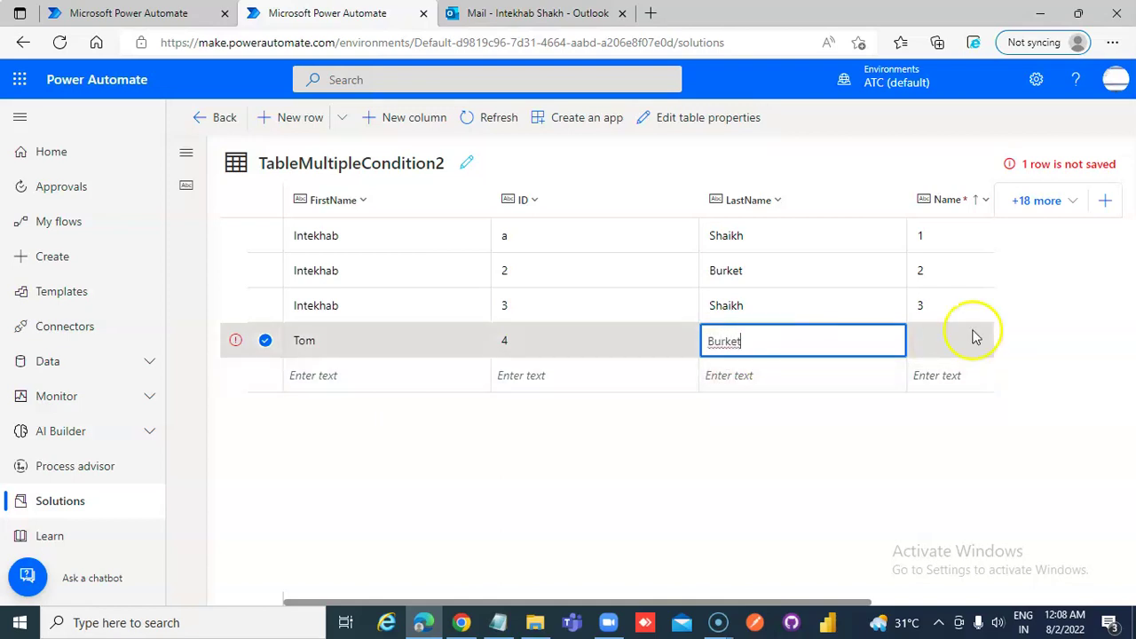
left_click(943, 341)
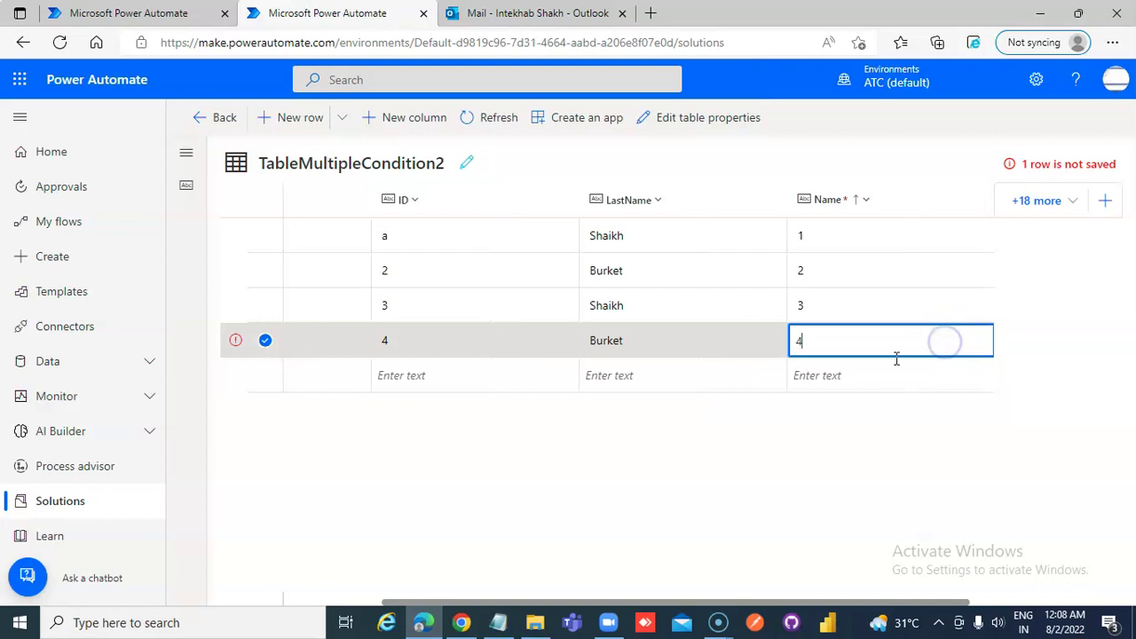
left_click(505, 374)
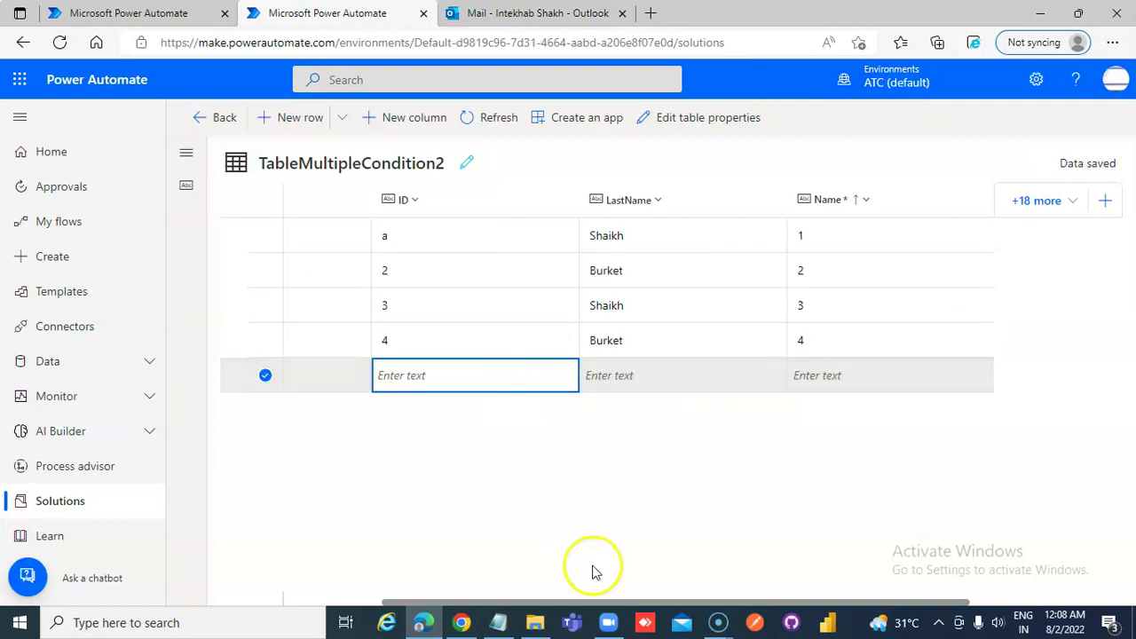
left_click_drag(426, 603, 191, 604)
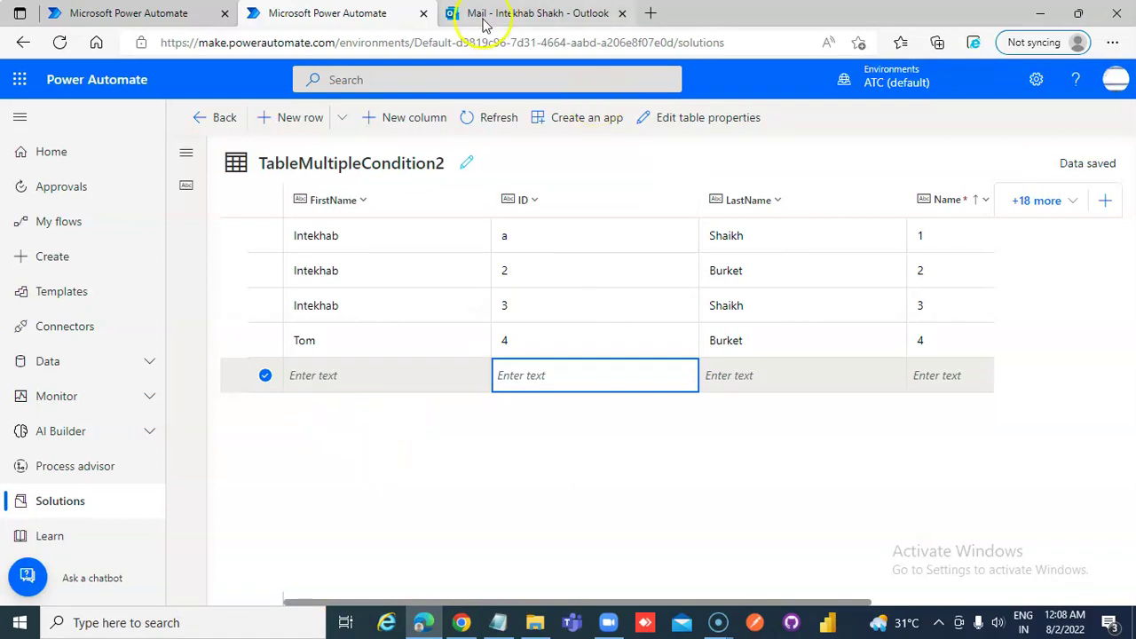